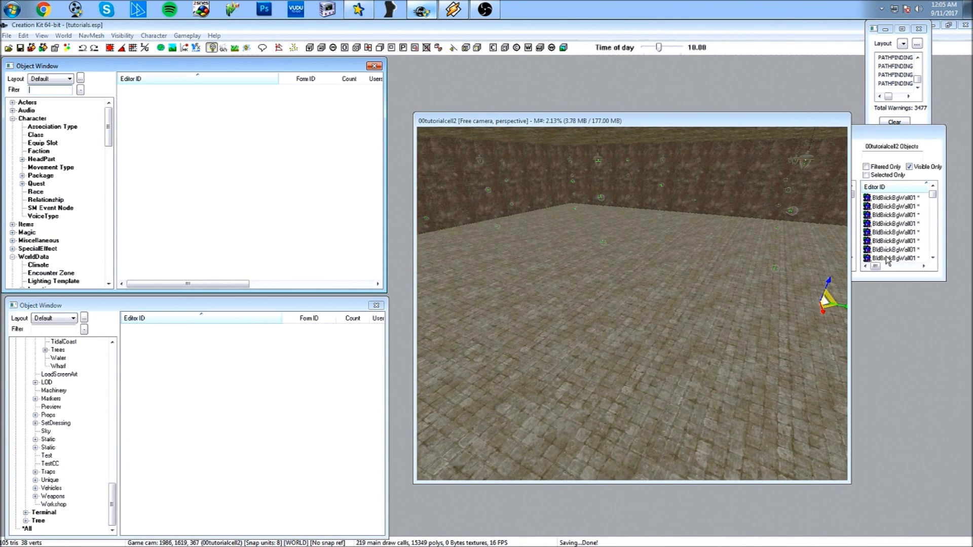
Filter the object list for lvlferalghoul and look through the LvlFeralGhoul and LvlFeralGhoulAggro1024 entries.
{"action": "type", "text": "fer"}
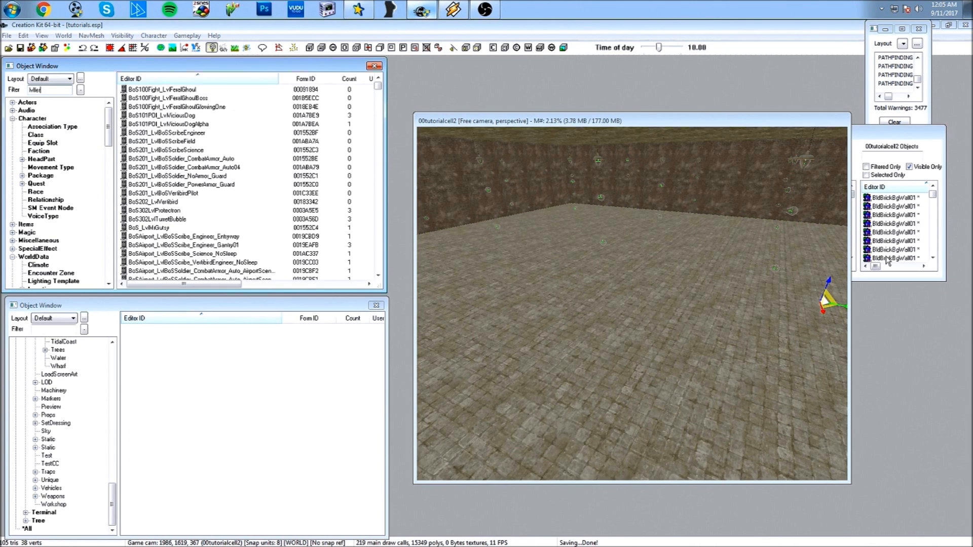
{"action": "type", "text": "alghoul"}
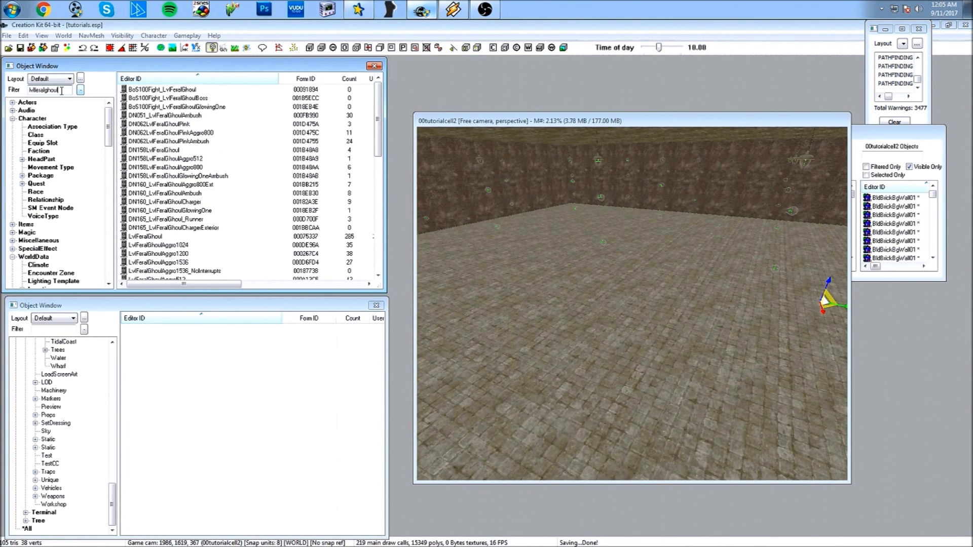
{"action": "left_click", "coordinate": [186, 236]}
{"action": "scroll", "coordinate": [248, 187], "scroll_direction": "down", "scroll_amount": 2}
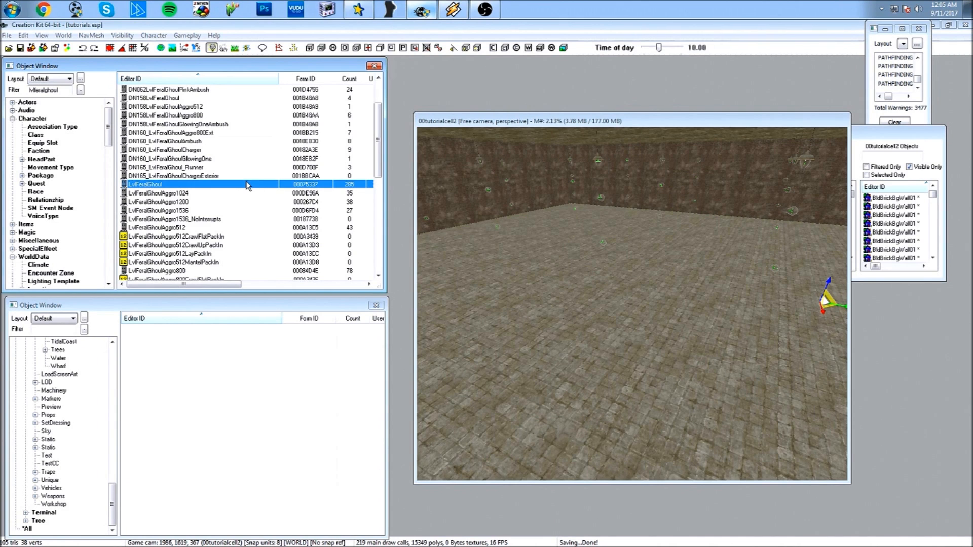
{"action": "left_click", "coordinate": [199, 195]}
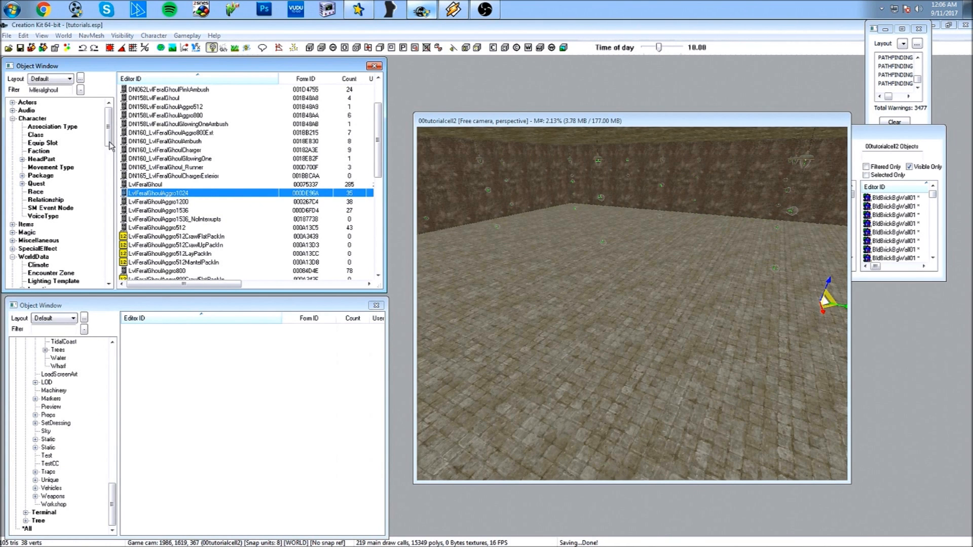
Narrow the object filter to lvlferalghoulambush and go through the matching ambush entries.
{"action": "left_click", "coordinate": [43, 91]}
{"action": "left_click", "coordinate": [40, 91]}
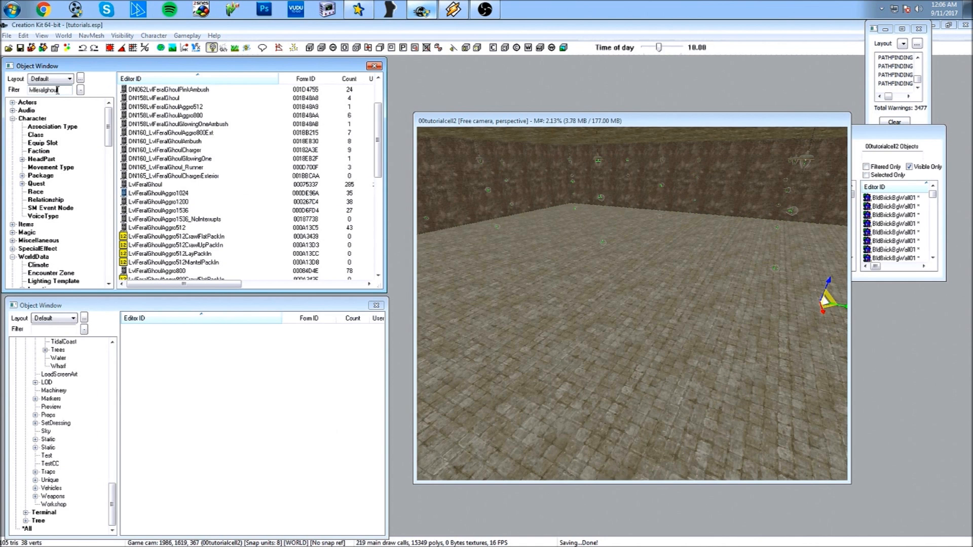
{"action": "type", "text": "ambush"}
{"action": "left_click", "coordinate": [131, 99]}
{"action": "left_click_drag", "start_coordinate": [132, 107], "coordinate": [202, 108]}
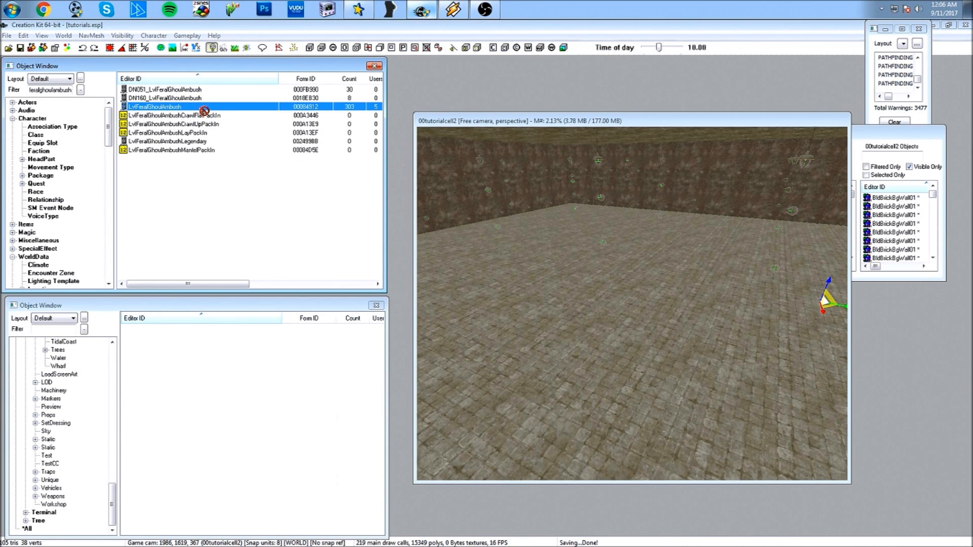
{"action": "left_click", "coordinate": [189, 124]}
{"action": "left_click", "coordinate": [202, 117]}
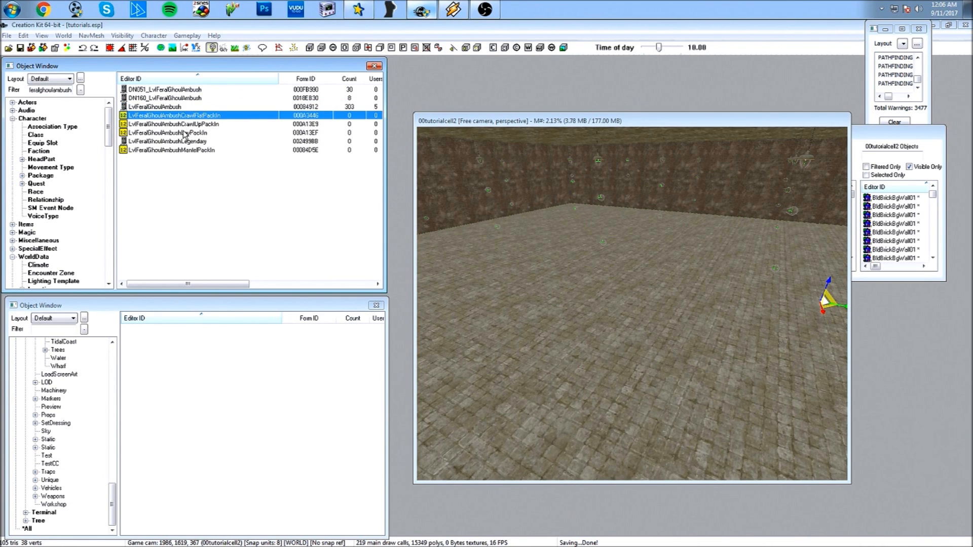
Place one LvlFeralGhoulAmbush actor on the floor of the cell.
{"action": "left_click", "coordinate": [165, 107]}
{"action": "left_click_drag", "start_coordinate": [158, 109], "coordinate": [639, 280]}
{"action": "scroll", "coordinate": [637, 277], "scroll_direction": "up", "scroll_amount": 2}
{"action": "scroll", "coordinate": [638, 277], "scroll_direction": "down", "scroll_amount": 2}
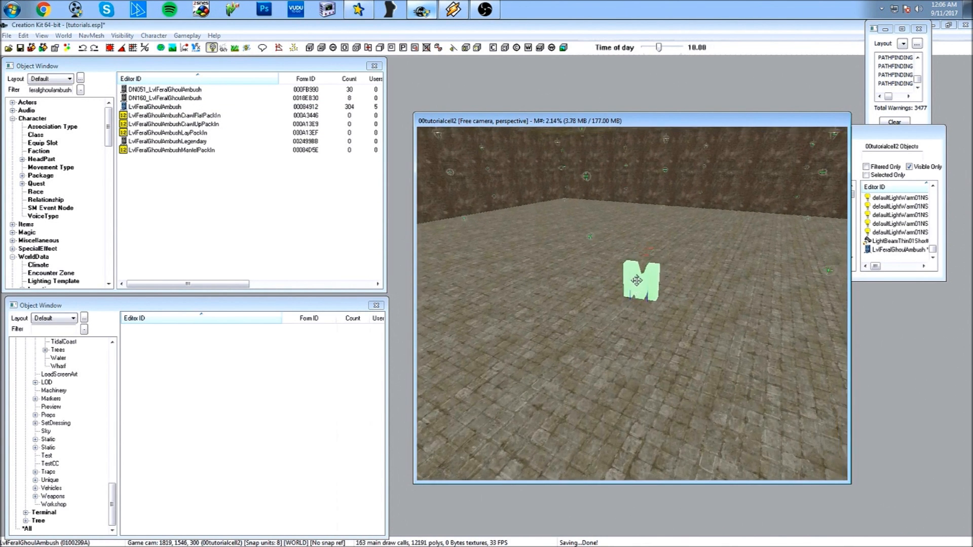
Add two more LvlFeralGhoulAmbush actors to the cell and spread the three apart on the floor.
{"action": "right_click", "coordinate": [698, 257], "text": "alt"}
{"action": "right_click", "coordinate": [777, 301], "text": "alt"}
{"action": "left_click_drag", "start_coordinate": [770, 282], "coordinate": [754, 259]}
{"action": "middle_click_drag", "start_coordinate": [657, 252], "coordinate": [630, 278]}
{"action": "scroll", "coordinate": [645, 271], "scroll_direction": "up", "scroll_amount": 3}
{"action": "scroll", "coordinate": [630, 278], "scroll_direction": "down", "scroll_amount": 1}
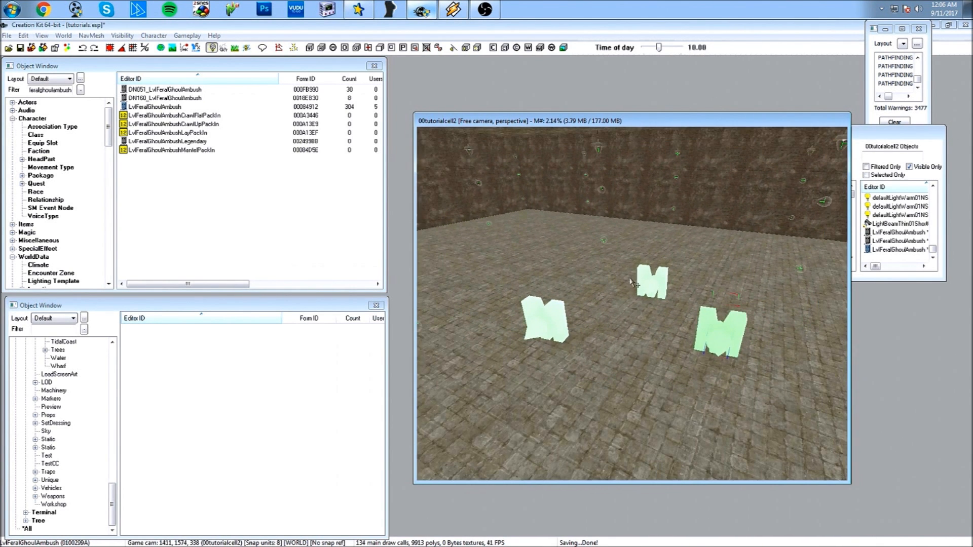
{"action": "left_click", "coordinate": [551, 335]}
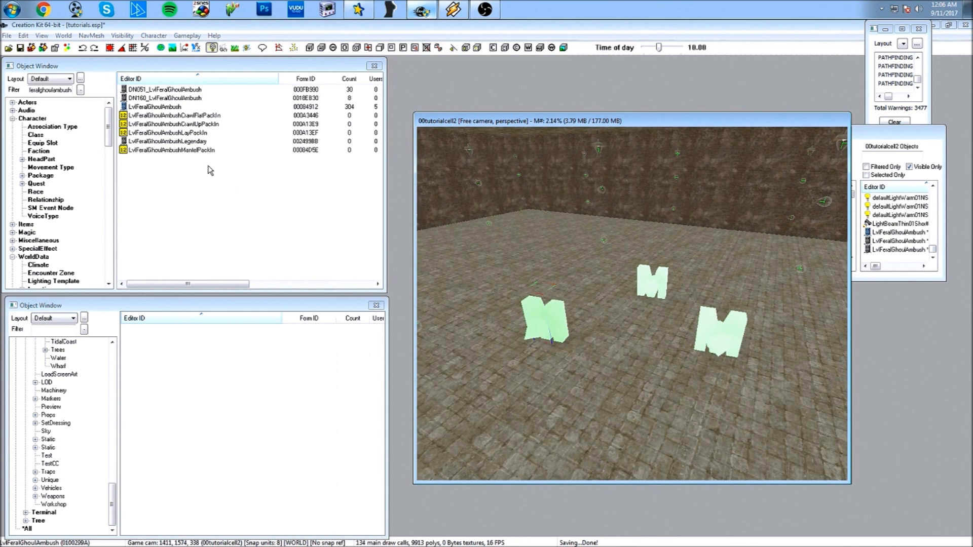
{"action": "scroll", "coordinate": [498, 232], "scroll_direction": "down", "scroll_amount": 2}
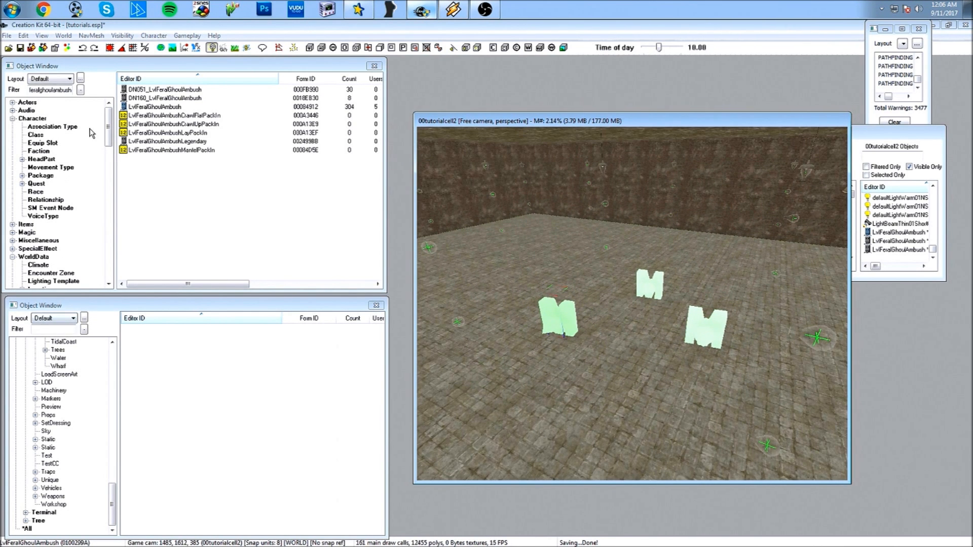
Show the Furniture category under WorldObjects and filter its objects for ambush.
{"action": "left_click_drag", "start_coordinate": [108, 130], "coordinate": [109, 184]}
{"action": "left_click", "coordinate": [23, 168]}
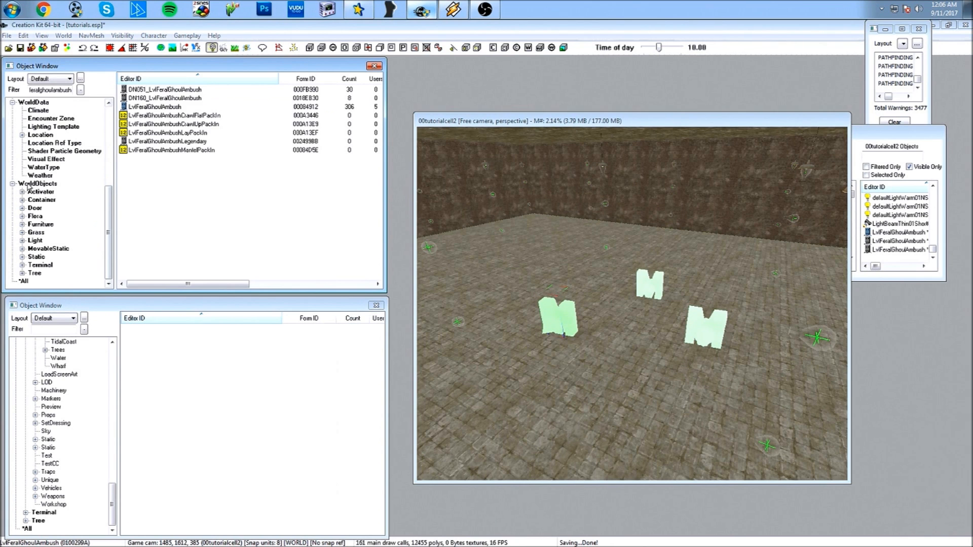
{"action": "left_click", "coordinate": [37, 183]}
{"action": "left_click", "coordinate": [30, 225]}
{"action": "left_click", "coordinate": [23, 225]}
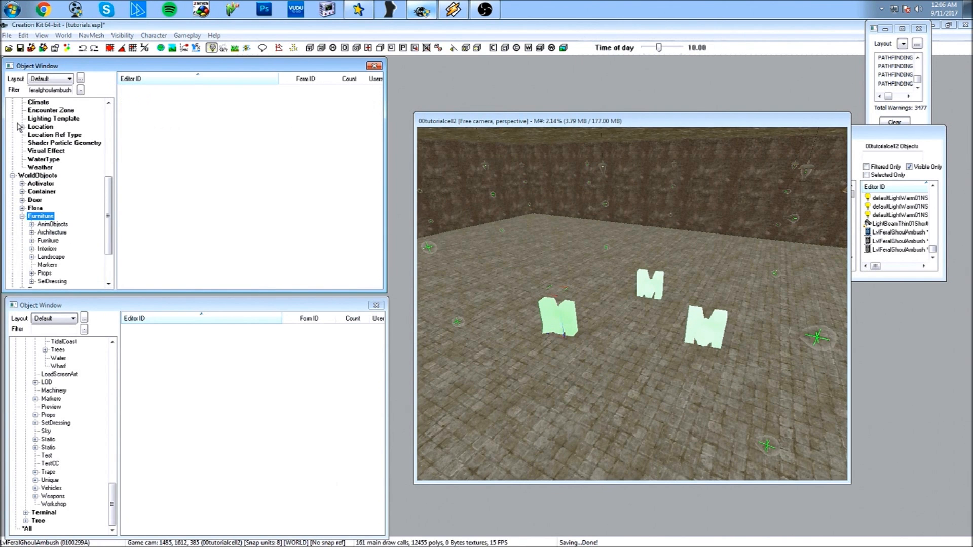
{"action": "left_click", "coordinate": [54, 92]}
{"action": "left_click_drag", "start_coordinate": [54, 93], "coordinate": [17, 98]}
{"action": "key", "text": "BackSpace"}
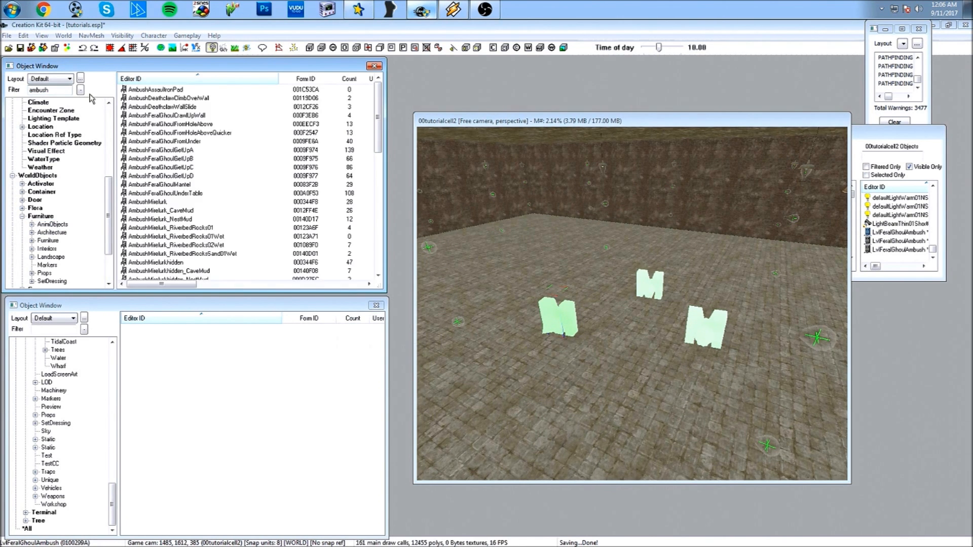
Place an AmbushFeralGhoulGetUpA furniture marker on the floor left of the leftmost ghoul actor.
{"action": "left_click", "coordinate": [197, 110]}
{"action": "scroll", "coordinate": [200, 123], "scroll_direction": "down", "scroll_amount": 1}
{"action": "scroll", "coordinate": [175, 139], "scroll_direction": "up", "scroll_amount": 1}
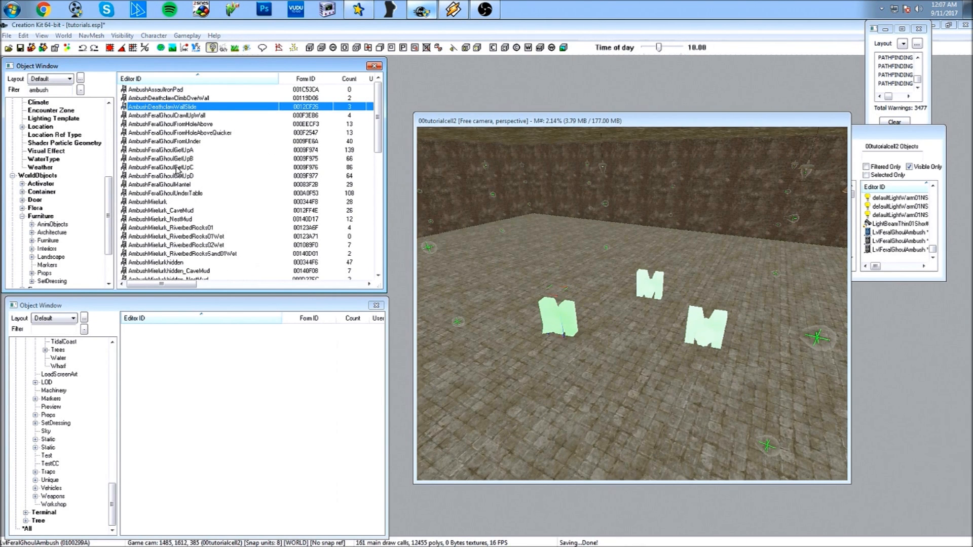
{"action": "left_click", "coordinate": [158, 152]}
{"action": "left_click", "coordinate": [151, 160]}
{"action": "left_click_drag", "start_coordinate": [150, 151], "coordinate": [468, 323]}
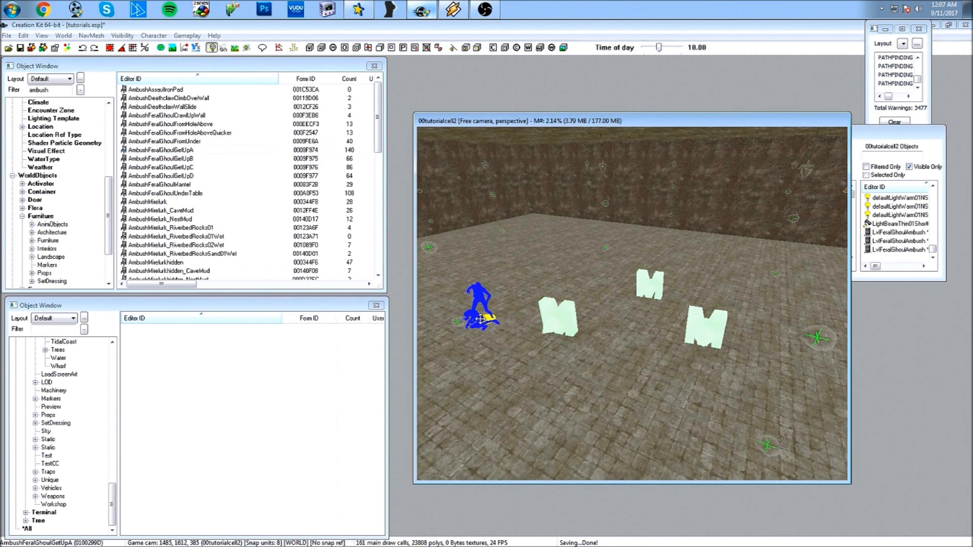
Place an AmbushFeralGhoulGetUpC marker in front of the ghouls and another AmbushFeralGhoulGetUpA marker to their right.
{"action": "left_click_drag", "start_coordinate": [197, 168], "coordinate": [641, 365]}
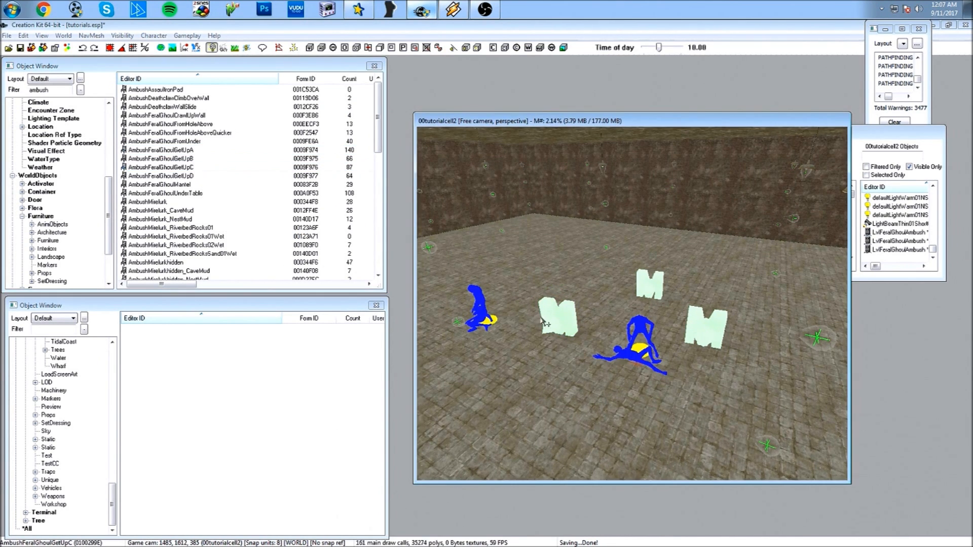
{"action": "left_click", "coordinate": [164, 150]}
{"action": "left_click_drag", "start_coordinate": [723, 290], "coordinate": [725, 289]}
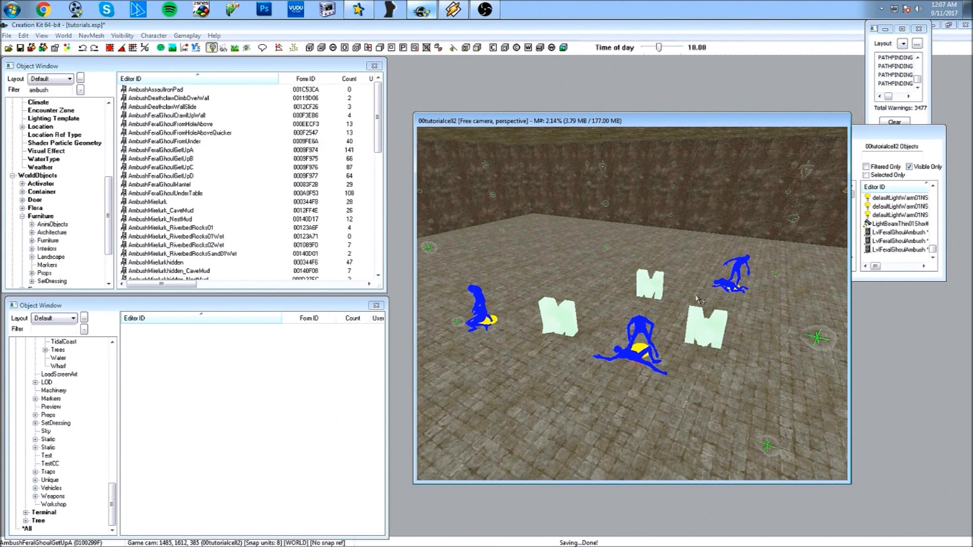
Add a linked reference from the rightmost ghoul actor to the AmbushFeralGhoulGetUpA marker on the right, without a keyword.
{"action": "double_click", "coordinate": [707, 337]}
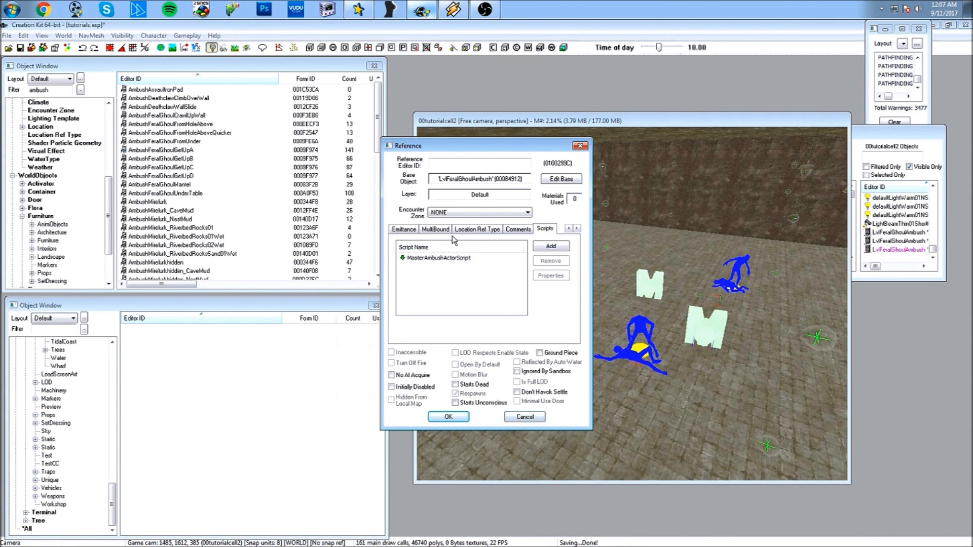
{"action": "left_click", "coordinate": [567, 229]}
{"action": "left_click", "coordinate": [566, 229]}
{"action": "left_click", "coordinate": [567, 229]}
{"action": "left_click", "coordinate": [560, 231]}
{"action": "right_click", "coordinate": [480, 276]}
{"action": "left_click", "coordinate": [499, 279]}
{"action": "left_click", "coordinate": [476, 181]}
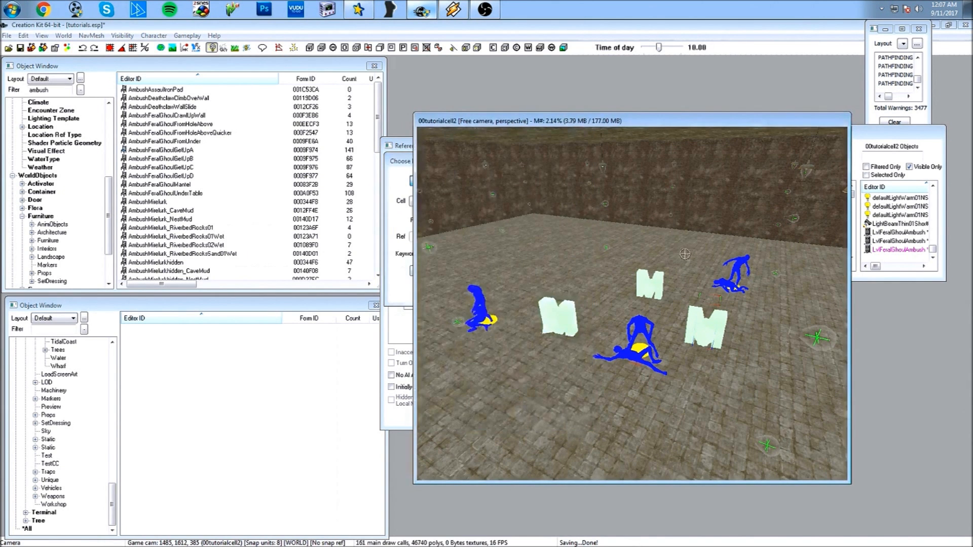
{"action": "double_click", "coordinate": [733, 261]}
{"action": "left_click", "coordinate": [434, 289]}
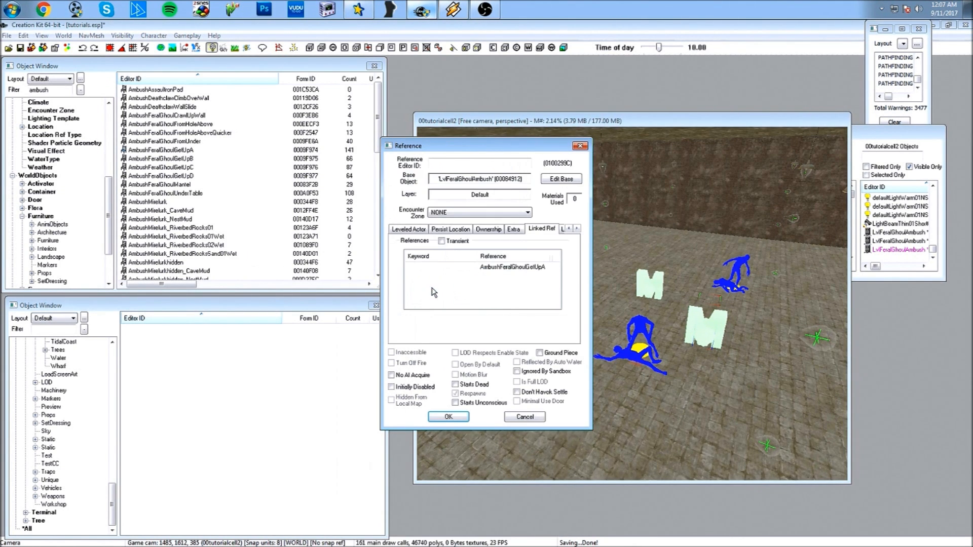
{"action": "left_click", "coordinate": [448, 417]}
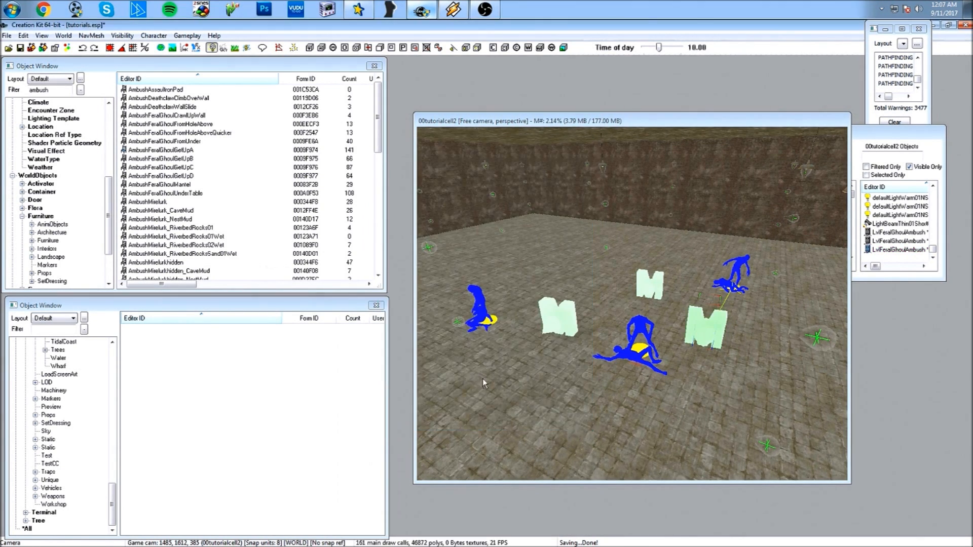
Link the rear ghoul actor to the AmbushFeralGhoulGetUpC marker through a linked reference without a keyword.
{"action": "double_click", "coordinate": [653, 286]}
{"action": "right_click", "coordinate": [492, 272]}
{"action": "left_click", "coordinate": [506, 277]}
{"action": "left_click", "coordinate": [475, 183]}
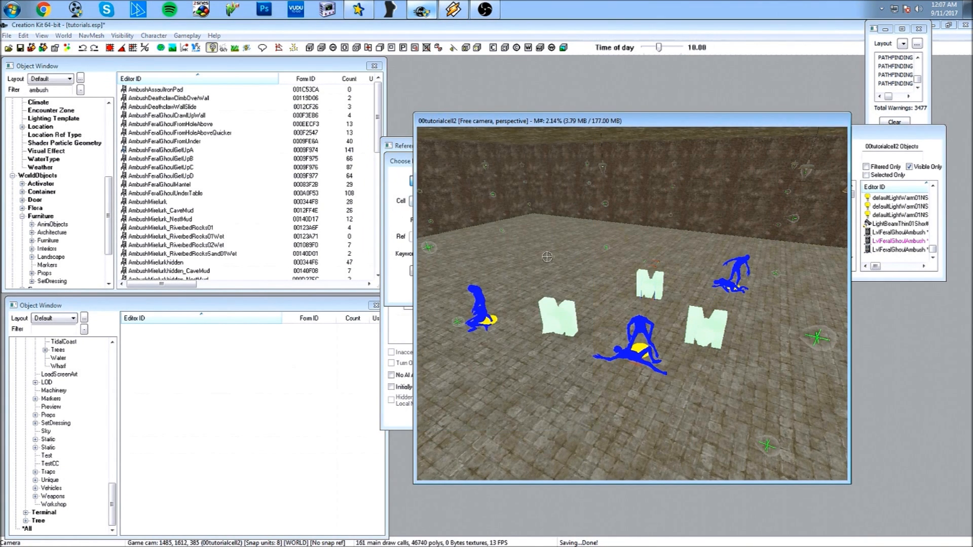
{"action": "left_click", "coordinate": [642, 325]}
{"action": "left_click", "coordinate": [479, 289]}
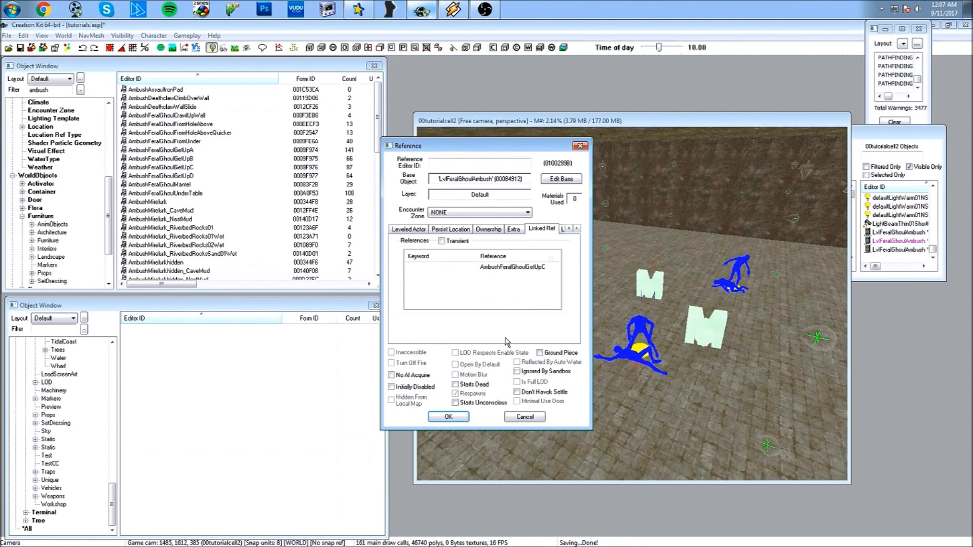
{"action": "left_click", "coordinate": [448, 416]}
Link the leftmost ghoul actor to the AmbushFeralGhoulGetUpA marker beside it through a linked reference without a keyword.
{"action": "double_click", "coordinate": [560, 313]}
{"action": "right_click", "coordinate": [445, 277]}
{"action": "left_click", "coordinate": [459, 282]}
{"action": "left_click", "coordinate": [437, 181]}
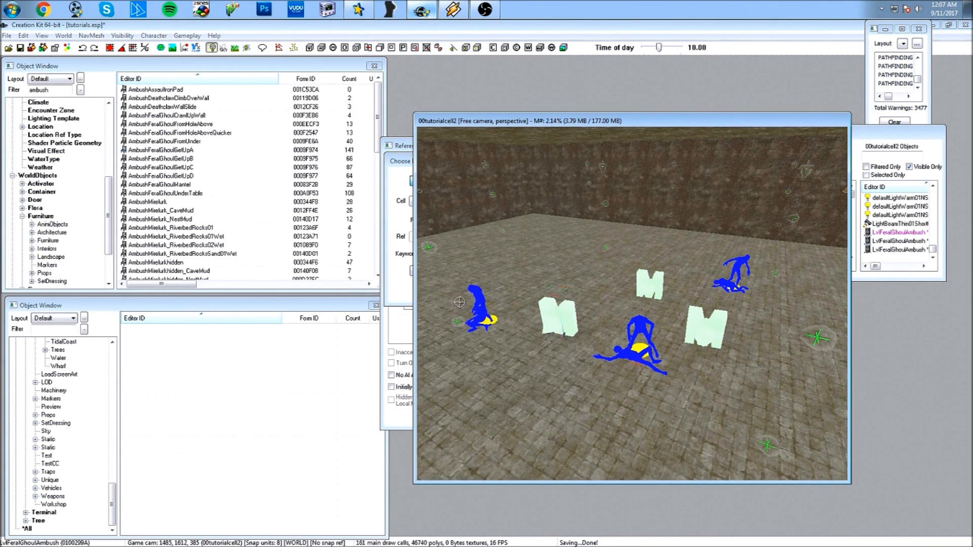
{"action": "left_click", "coordinate": [475, 295]}
{"action": "left_click", "coordinate": [436, 289]}
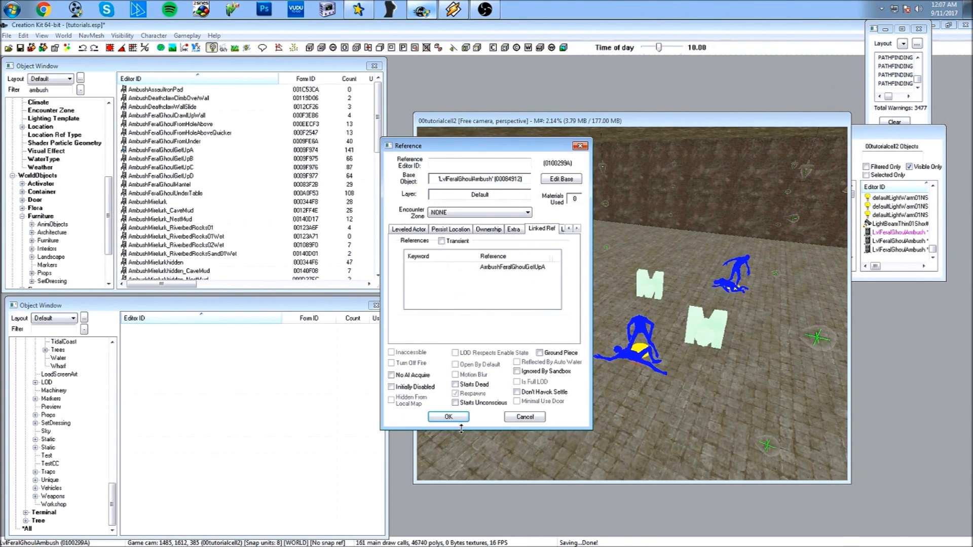
{"action": "left_click", "coordinate": [448, 416]}
Move the three ambush furniture markers close together in front of the rear ghoul actor.
{"action": "middle_click_drag", "start_coordinate": [571, 336], "coordinate": [584, 323], "text": "shift"}
{"action": "middle_click_drag", "start_coordinate": [665, 318], "coordinate": [657, 325]}
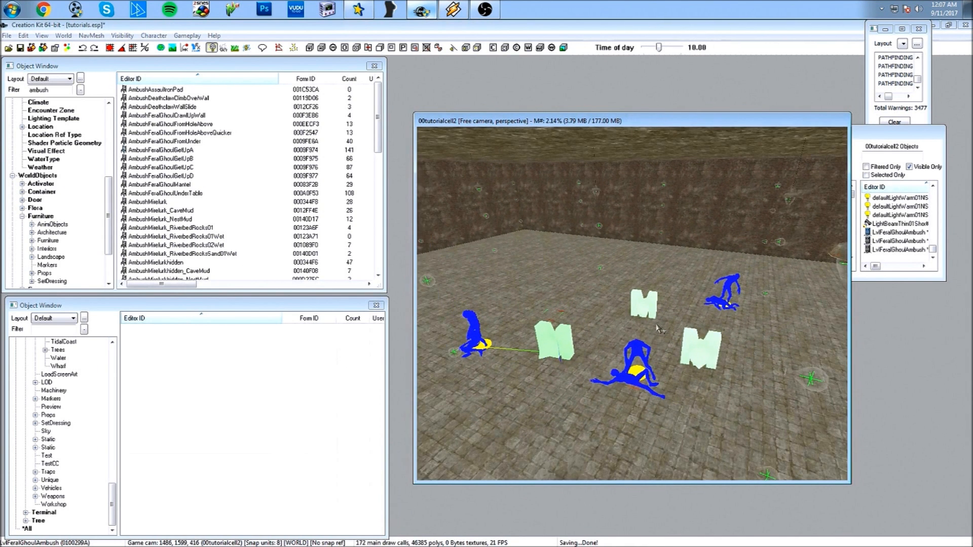
{"action": "scroll", "coordinate": [660, 330], "scroll_direction": "down", "scroll_amount": 2}
{"action": "left_click", "coordinate": [719, 304]}
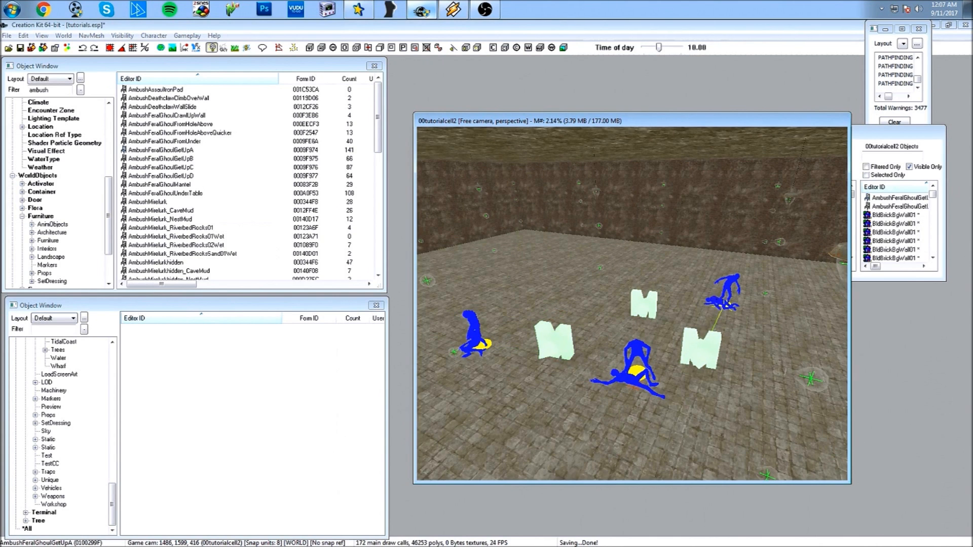
{"action": "left_click_drag", "start_coordinate": [719, 304], "coordinate": [681, 312]}
{"action": "left_click_drag", "start_coordinate": [647, 360], "coordinate": [658, 330]}
{"action": "left_click_drag", "start_coordinate": [472, 336], "coordinate": [596, 312]}
Move the rightmost and leftmost ghoul actors back beside the rear ghoul, behind the furniture markers.
{"action": "left_click", "coordinate": [693, 345]}
{"action": "left_click_drag", "start_coordinate": [693, 346], "coordinate": [614, 284]}
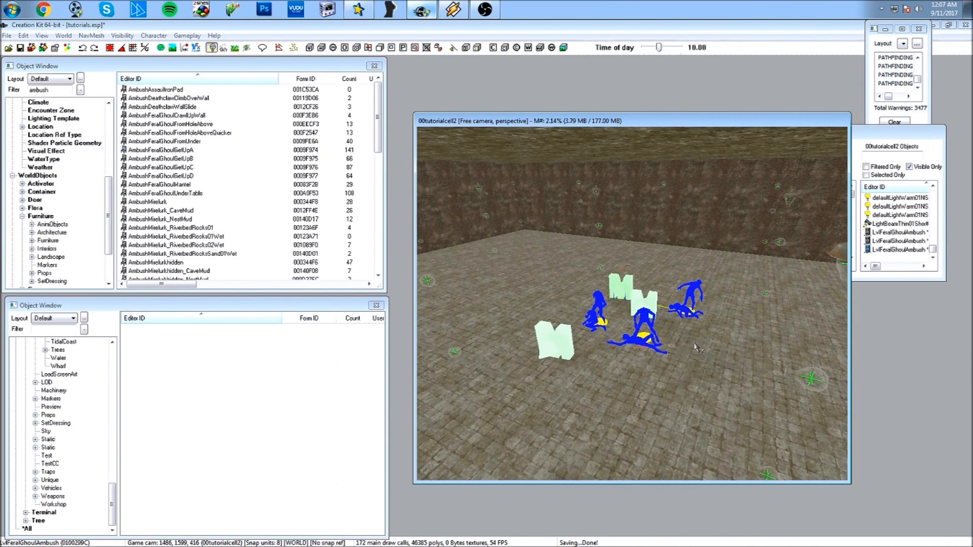
{"action": "left_click", "coordinate": [557, 347]}
{"action": "left_click_drag", "start_coordinate": [557, 347], "coordinate": [567, 310]}
{"action": "scroll", "coordinate": [570, 358], "scroll_direction": "down", "scroll_amount": 3}
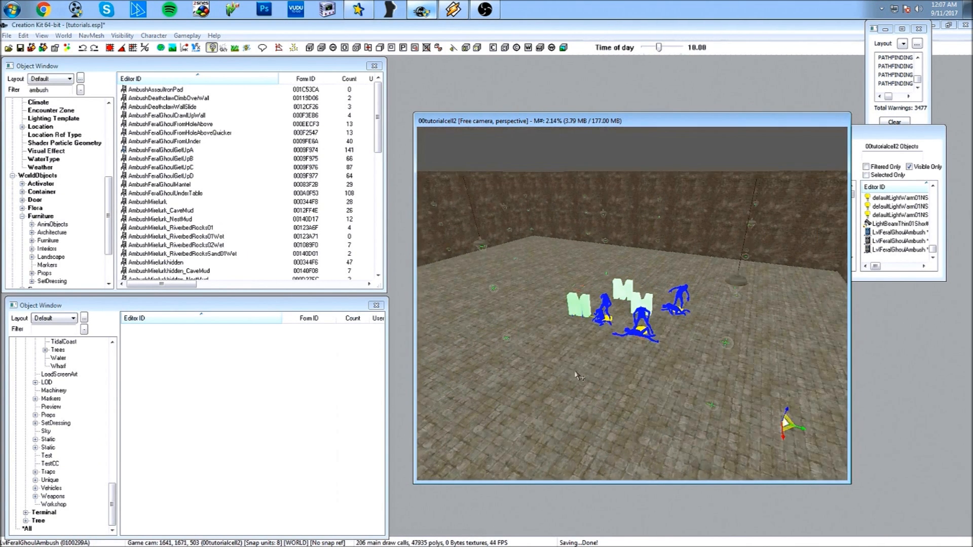
{"action": "scroll", "coordinate": [582, 381], "scroll_direction": "up", "scroll_amount": 4}
{"action": "left_click", "coordinate": [644, 300]}
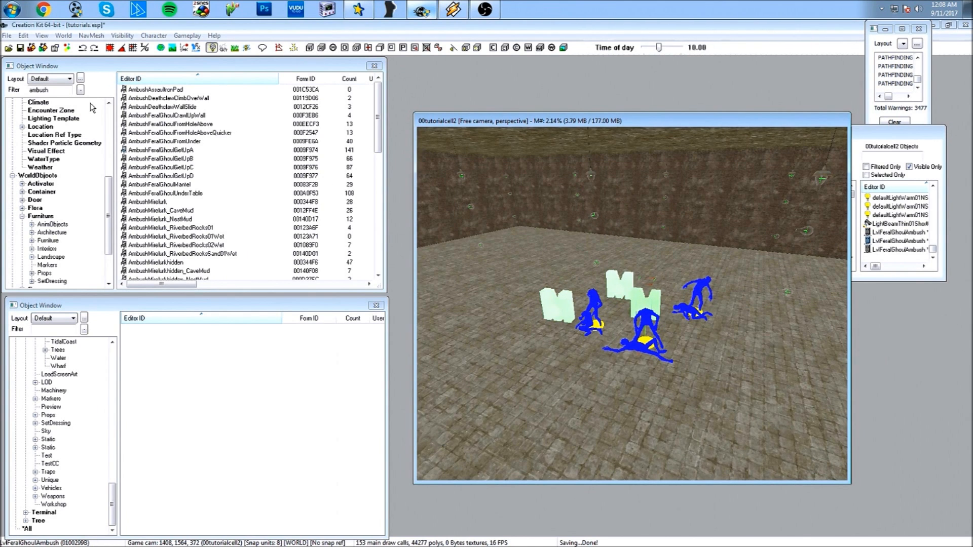
Filter the object list for defaultactivate.
{"action": "left_click", "coordinate": [71, 94]}
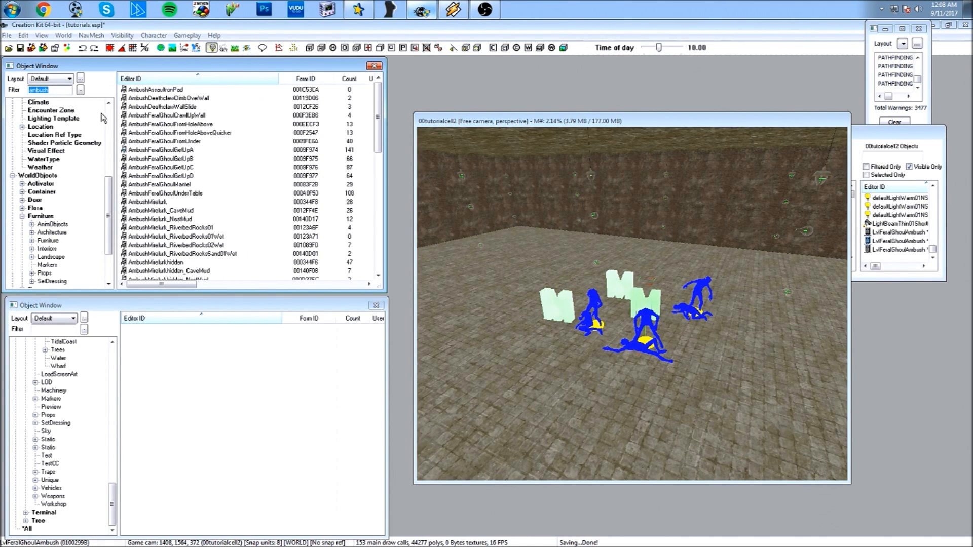
{"action": "type", "text": "def"}
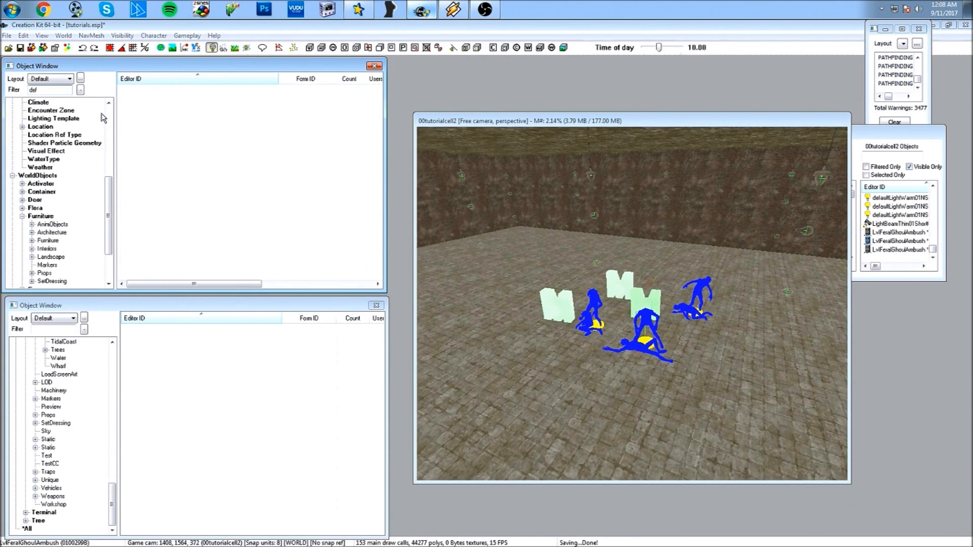
{"action": "type", "text": "ault"}
{"action": "type", "text": "t"}
{"action": "left_click", "coordinate": [48, 176]}
{"action": "left_click", "coordinate": [53, 89]}
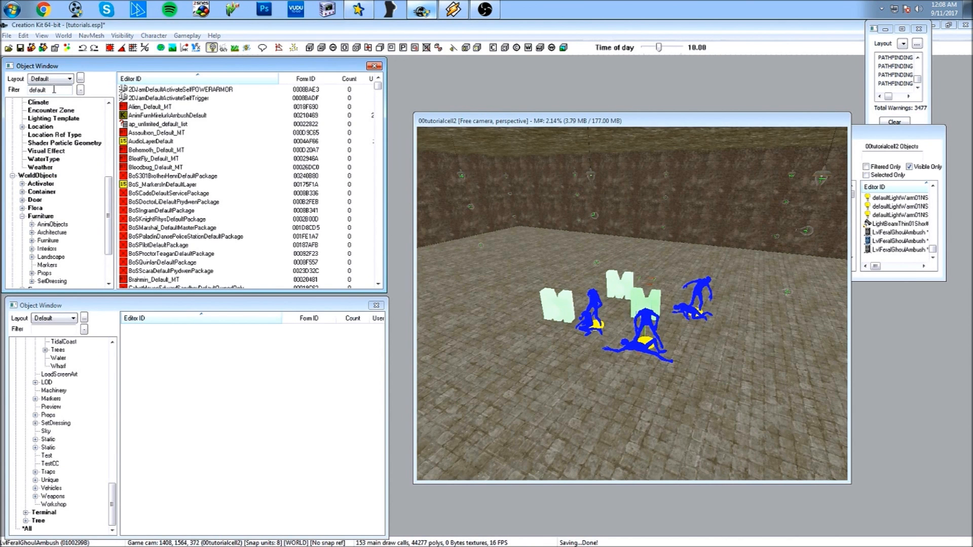
{"action": "type", "text": "selec"}
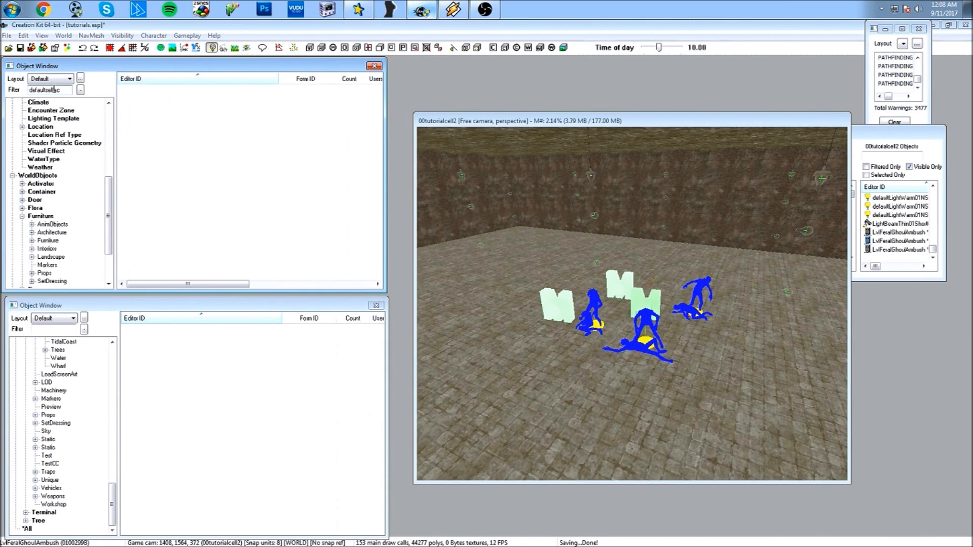
{"action": "key", "text": "BackSpace"}
{"action": "key", "text": "BackSpace"}
{"action": "key", "text": "BackSpace"}
{"action": "key", "text": "BackSpace"}
{"action": "key", "text": "BackSpace"}
{"action": "type", "text": "activate"}
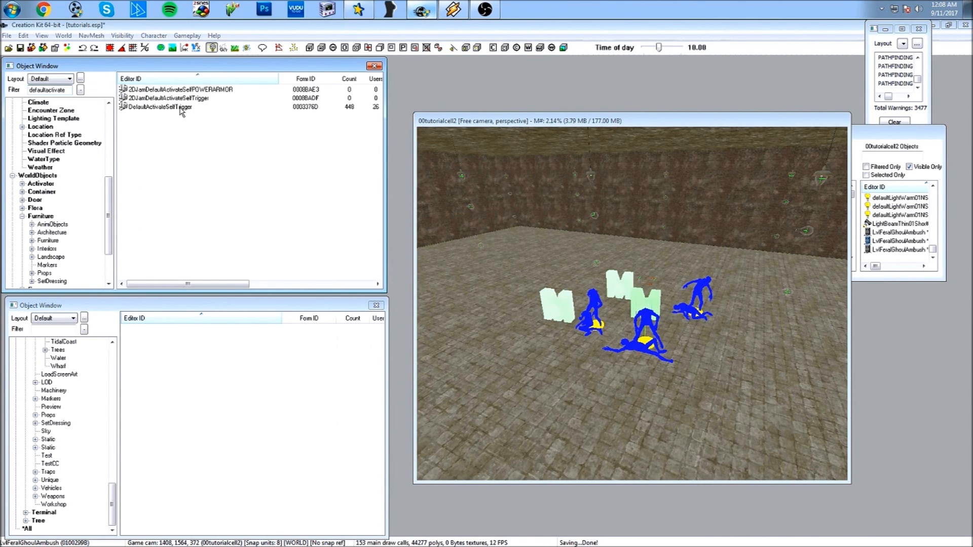
Try placing a DefaultActivateSelfTrigger from the object list on the floor beside the ghouls, and delete it.
{"action": "left_click_drag", "start_coordinate": [158, 107], "coordinate": [519, 357]}
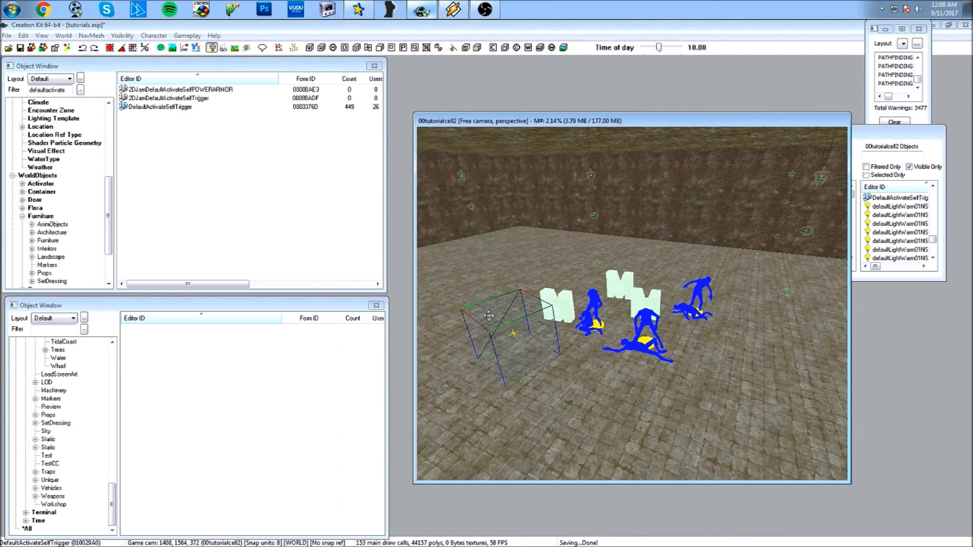
{"action": "key", "text": "Delete"}
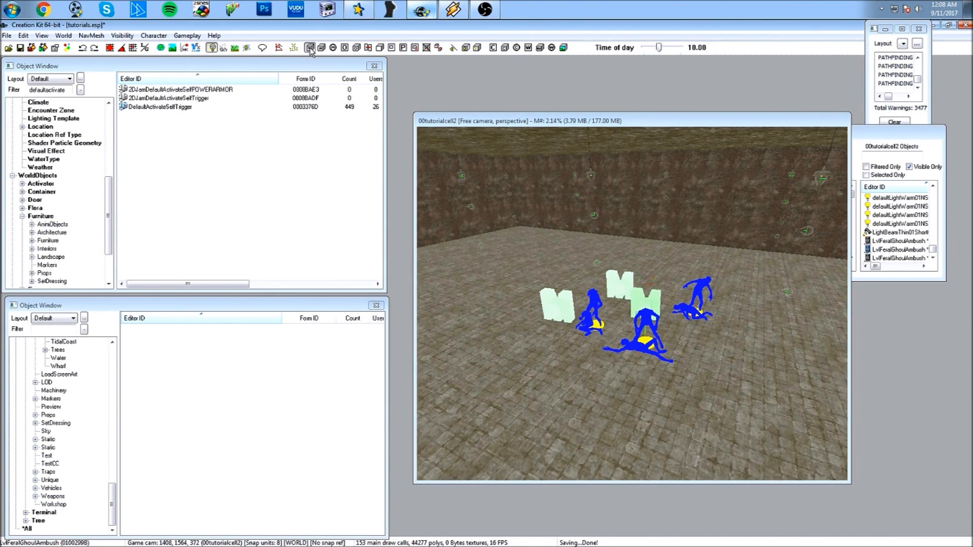
Create a trigger volume based on DefaultActivateSelfTrigger in the cell and select it among the ghoul markers.
{"action": "left_click", "coordinate": [310, 48]}
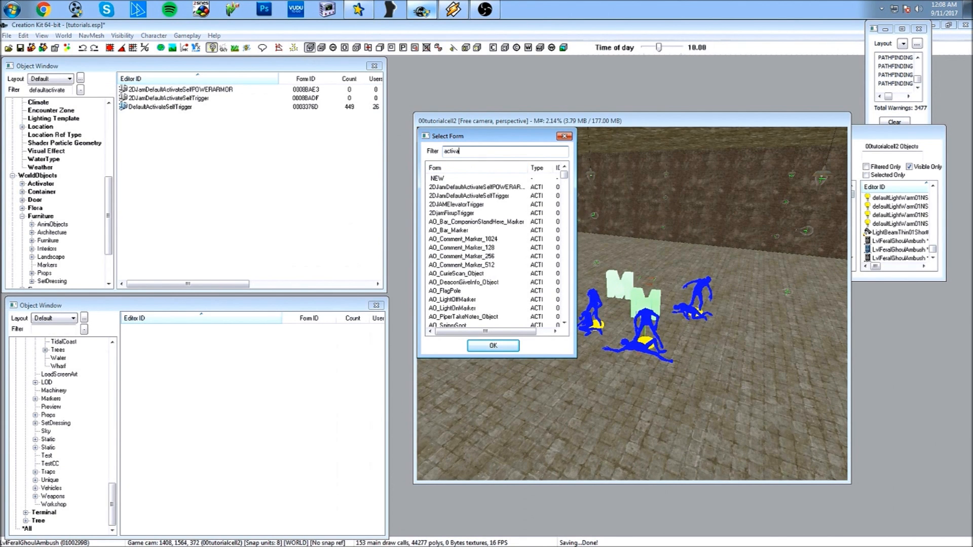
{"action": "type", "text": "activateself"}
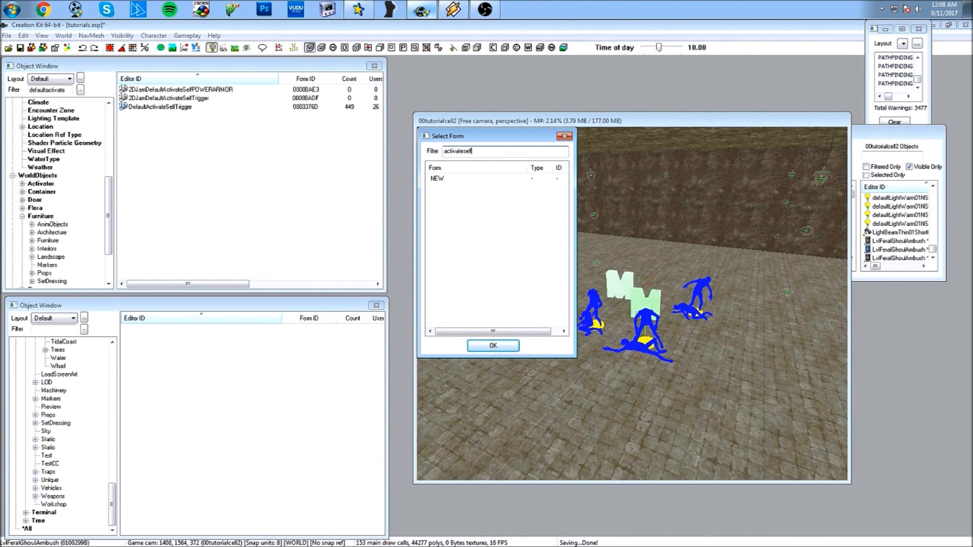
{"action": "double_click", "coordinate": [458, 204]}
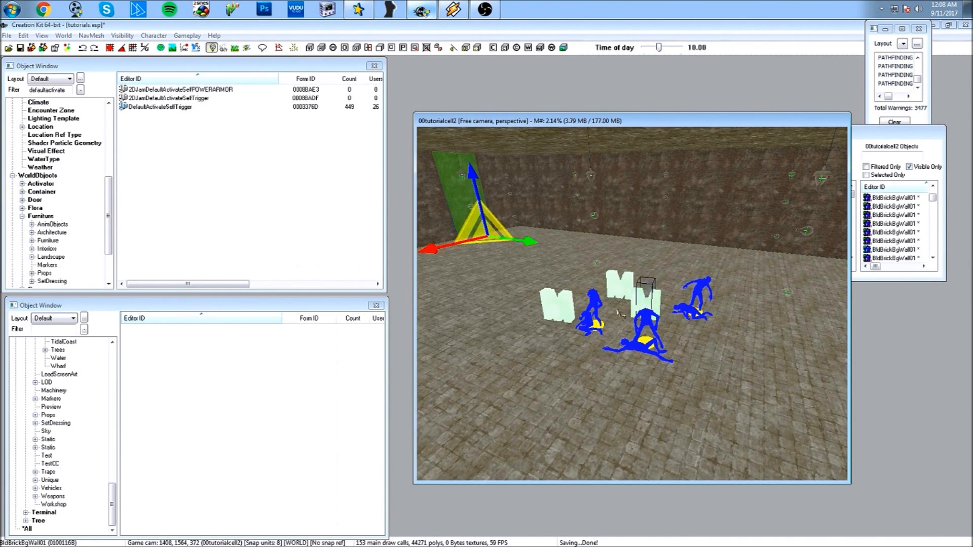
{"action": "left_click", "coordinate": [638, 287]}
{"action": "scroll", "coordinate": [639, 285], "scroll_direction": "up", "scroll_amount": 5}
{"action": "scroll", "coordinate": [643, 284], "scroll_direction": "down", "scroll_amount": 3}
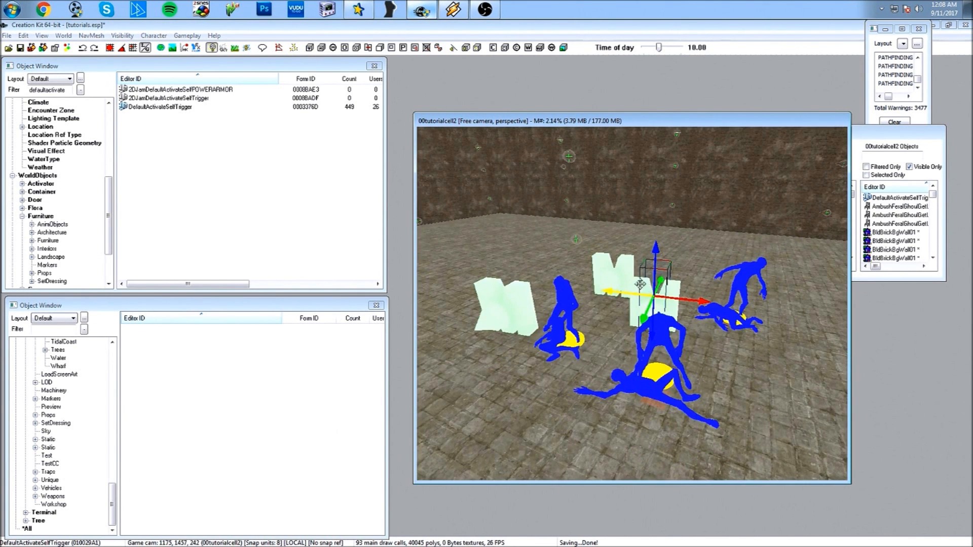
Stretch the trigger box along its length and width so its footprint surrounds the ghoul actors and ambush furniture.
{"action": "middle_click_drag", "start_coordinate": [644, 286], "coordinate": [679, 305], "text": "shift"}
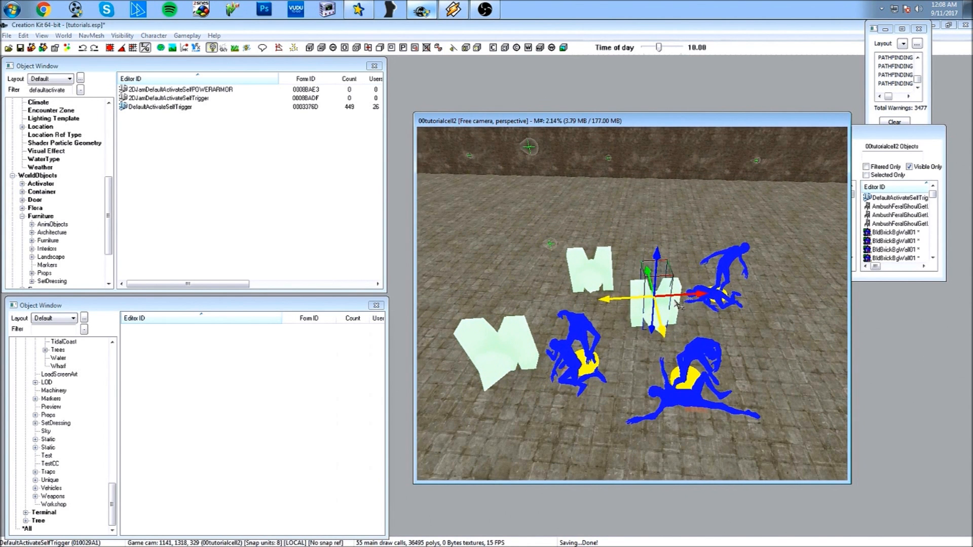
{"action": "scroll", "coordinate": [679, 305], "scroll_direction": "up", "scroll_amount": 1}
{"action": "scroll", "coordinate": [679, 305], "scroll_direction": "down", "scroll_amount": 1}
{"action": "scroll", "coordinate": [675, 291], "scroll_direction": "down", "scroll_amount": 1}
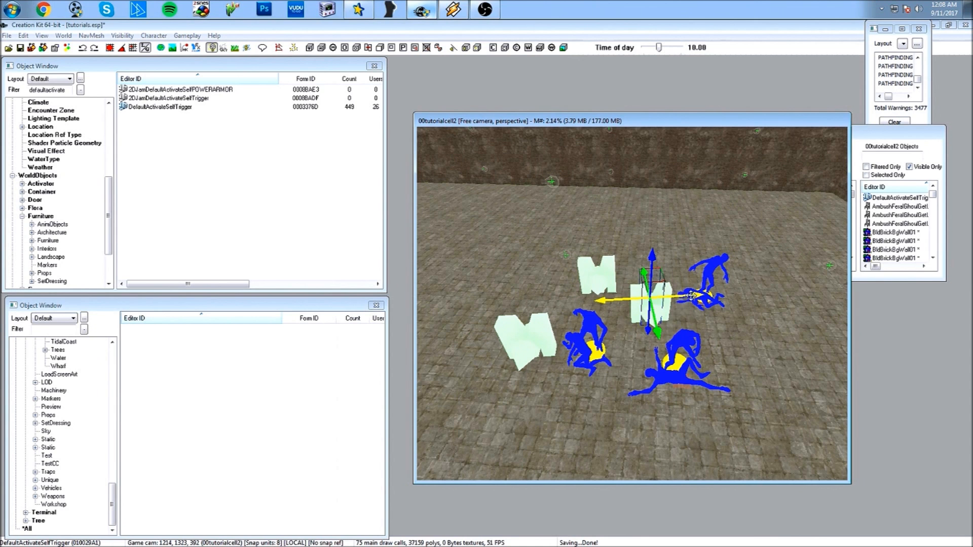
{"action": "left_click_drag", "start_coordinate": [687, 296], "coordinate": [719, 289]}
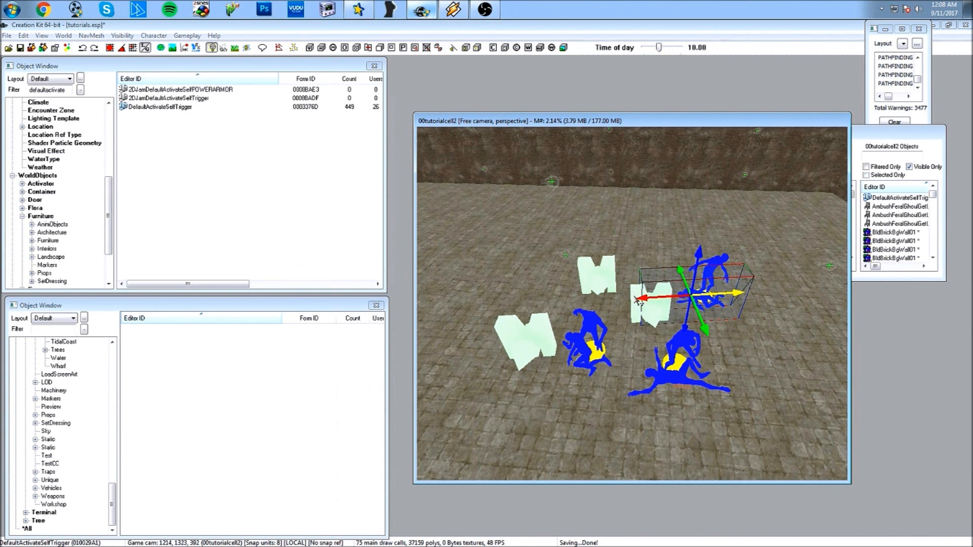
{"action": "left_click_drag", "start_coordinate": [641, 299], "coordinate": [547, 299]}
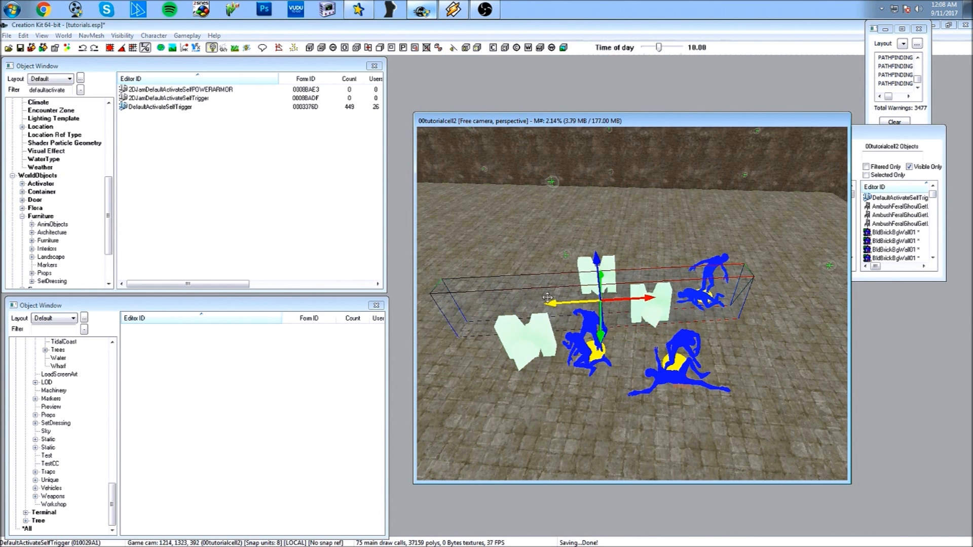
{"action": "middle_click_drag", "start_coordinate": [595, 274], "coordinate": [628, 315], "text": "shift"}
{"action": "left_click_drag", "start_coordinate": [615, 325], "coordinate": [565, 313]}
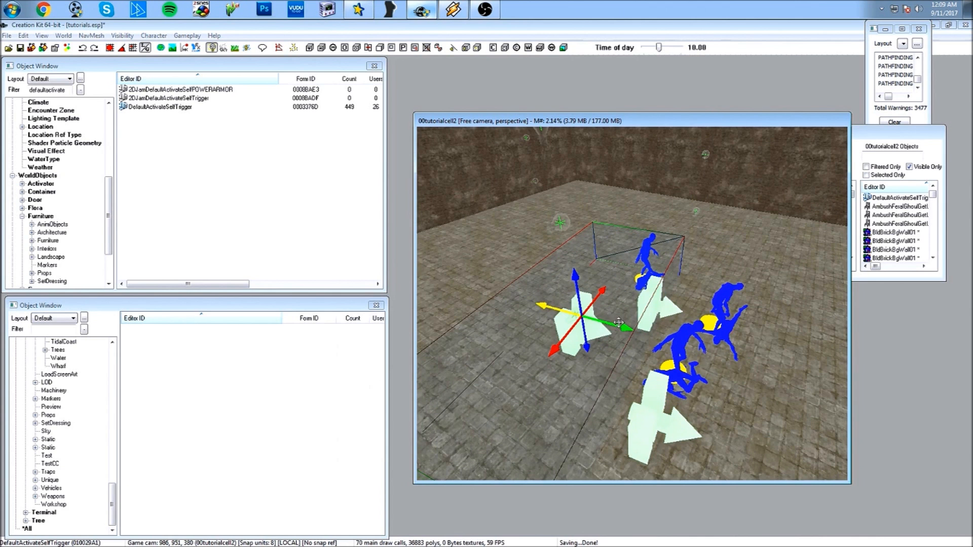
{"action": "left_click_drag", "start_coordinate": [621, 325], "coordinate": [684, 342]}
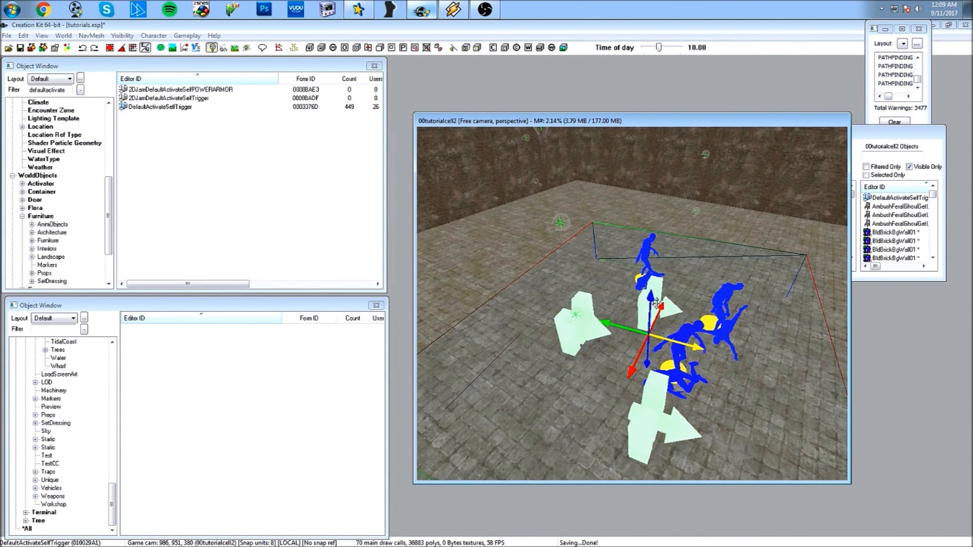
Raise the trigger box well above the ghouls' heads and extend its sides farther out around the group.
{"action": "left_click_drag", "start_coordinate": [651, 298], "coordinate": [665, 245]}
{"action": "scroll", "coordinate": [650, 246], "scroll_direction": "down", "scroll_amount": 3}
{"action": "middle_click_drag", "start_coordinate": [664, 245], "coordinate": [630, 241], "text": "shift"}
{"action": "left_click_drag", "start_coordinate": [589, 302], "coordinate": [600, 299]}
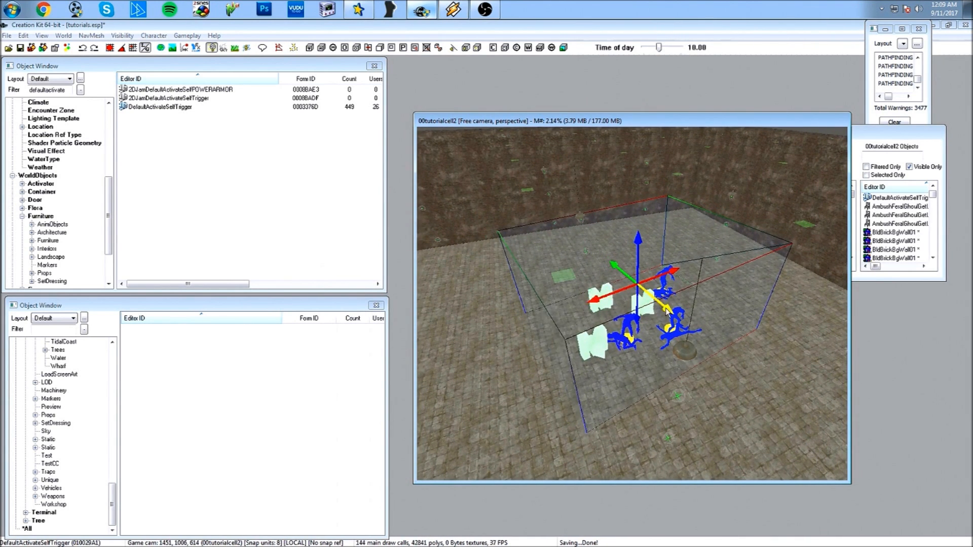
{"action": "left_click_drag", "start_coordinate": [664, 307], "coordinate": [677, 316]}
{"action": "middle_click_drag", "start_coordinate": [677, 317], "coordinate": [642, 282], "text": "shift"}
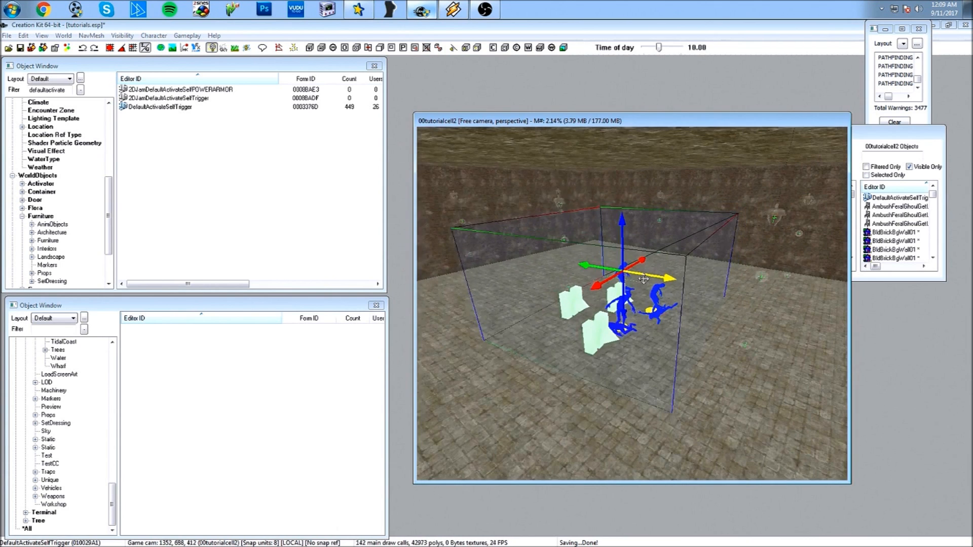
{"action": "double_click", "coordinate": [642, 281]}
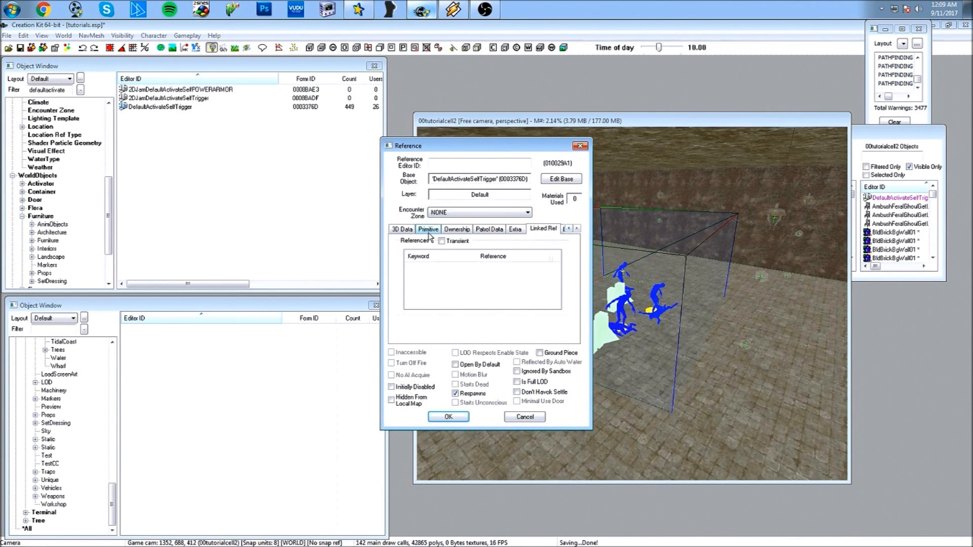
{"action": "left_click", "coordinate": [525, 417]}
Select all three LvlFeralGhoulAmbush actors inside the trigger box together.
{"action": "scroll", "coordinate": [595, 370], "scroll_direction": "up", "scroll_amount": 10}
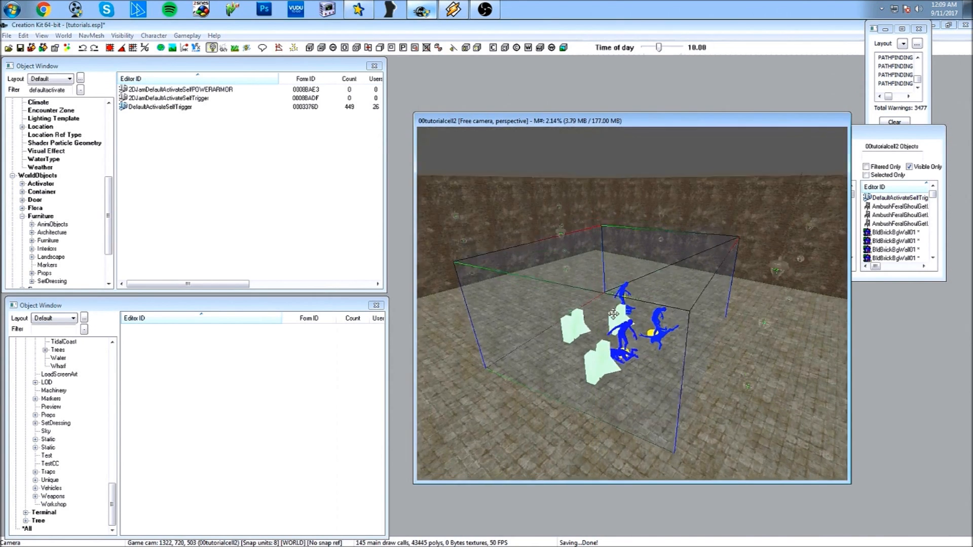
{"action": "left_click", "coordinate": [596, 369]}
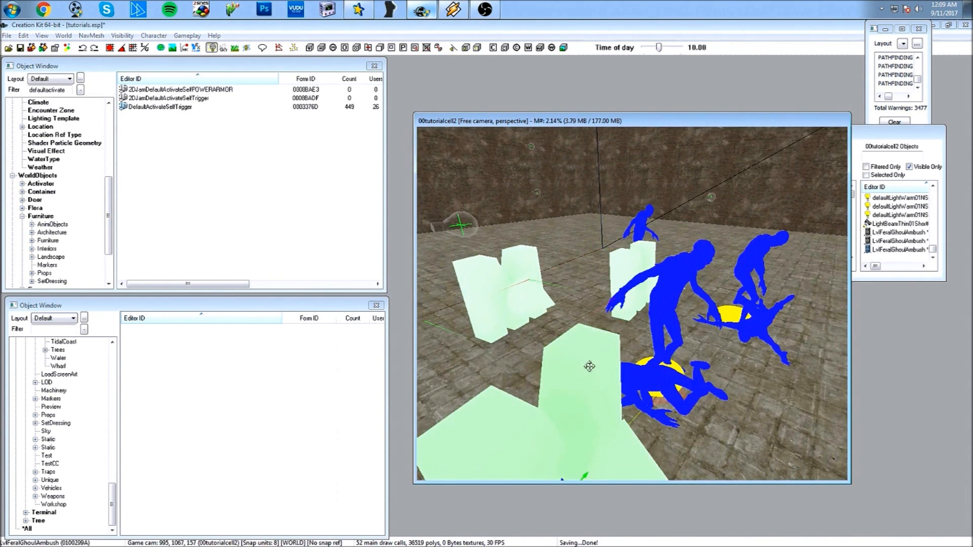
{"action": "left_click", "coordinate": [514, 287]}
{"action": "left_click", "coordinate": [637, 265]}
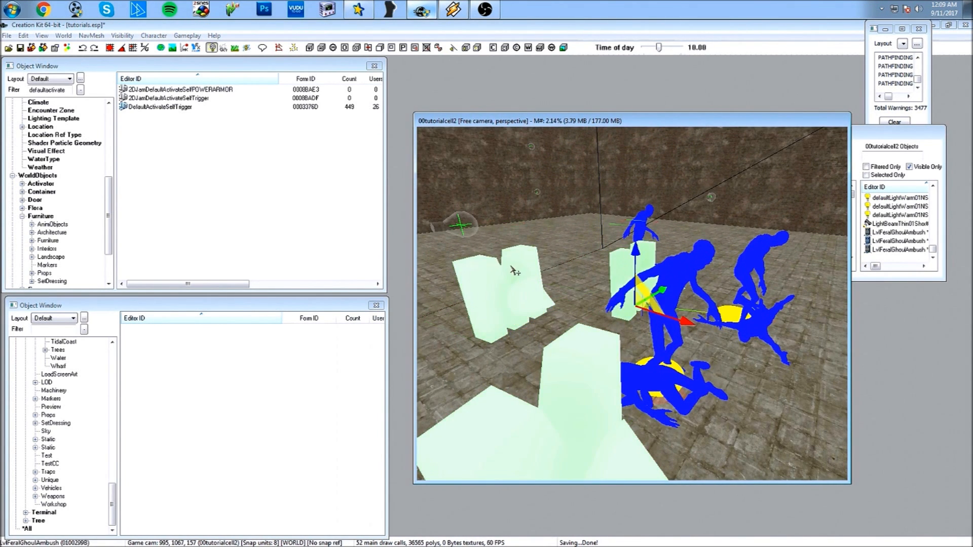
{"action": "left_click", "coordinate": [534, 268], "text": "ctrl"}
{"action": "left_click", "coordinate": [591, 395], "text": "ctrl"}
{"action": "scroll", "coordinate": [606, 298], "scroll_direction": "down", "scroll_amount": 6}
{"action": "scroll", "coordinate": [605, 296], "scroll_direction": "down", "scroll_amount": 2}
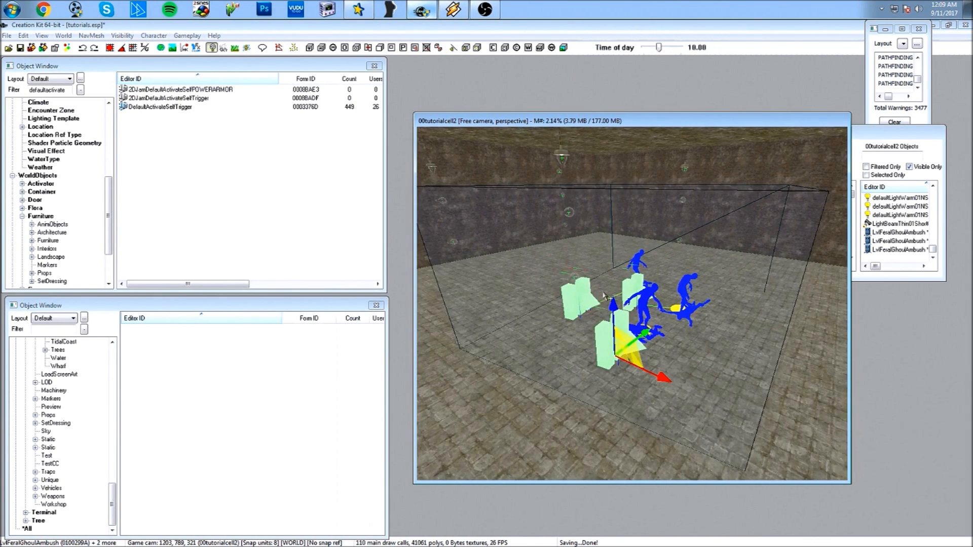
{"action": "middle_click_drag", "start_coordinate": [601, 289], "coordinate": [612, 291], "text": "shift"}
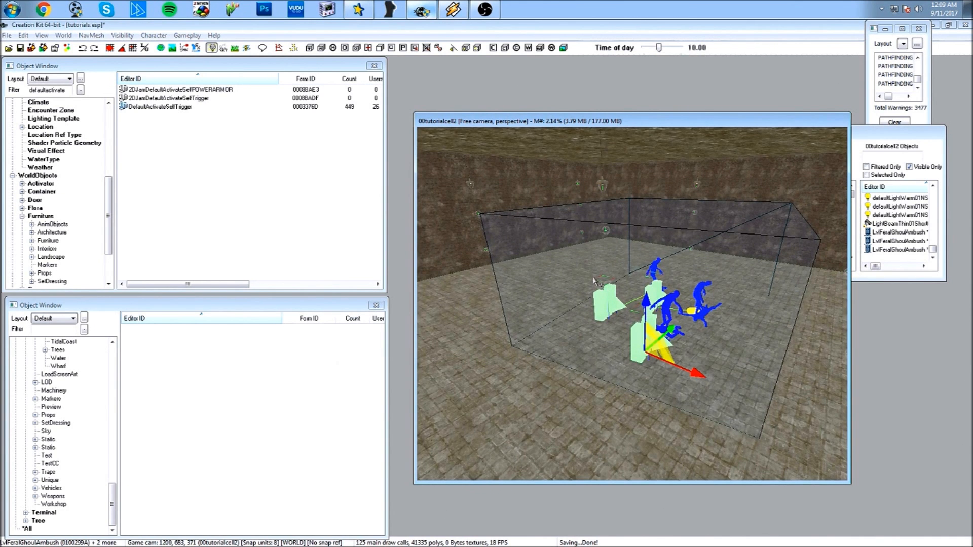
Batch-assign the DefaultActivateSelfTrigger as the activate ref of the three ghoul actors, with a maximum delay of 2.
{"action": "key", "text": "minus"}
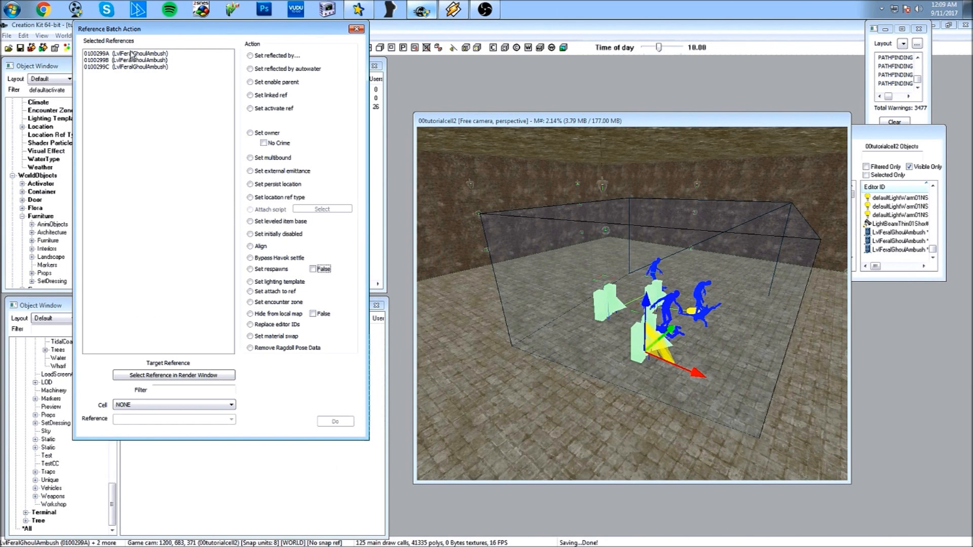
{"action": "left_click_drag", "start_coordinate": [127, 35], "coordinate": [189, 109]}
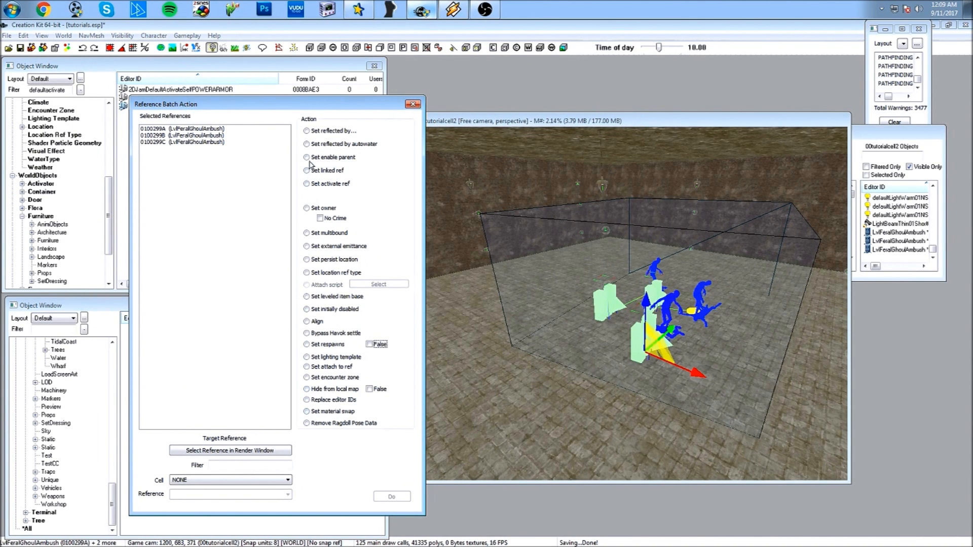
{"action": "left_click", "coordinate": [312, 185]}
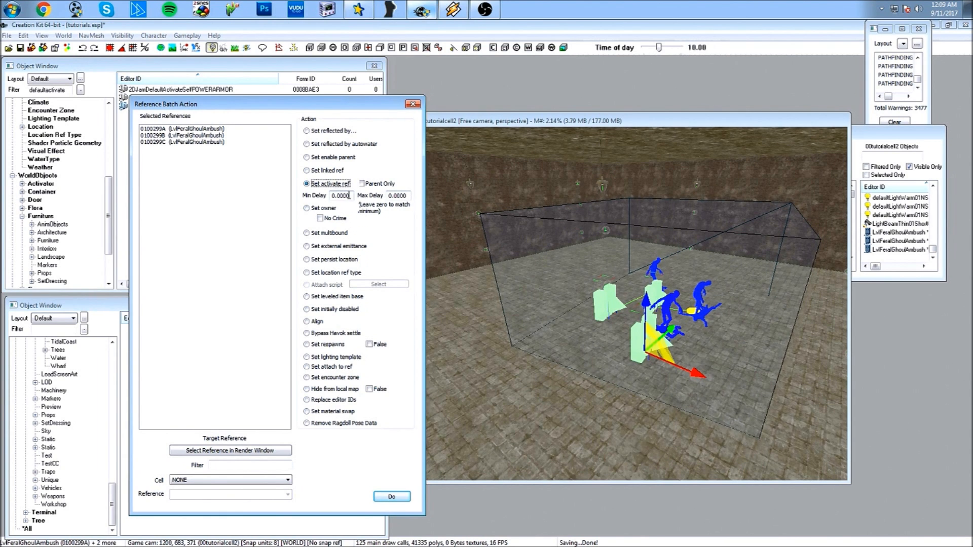
{"action": "double_click", "coordinate": [404, 196]}
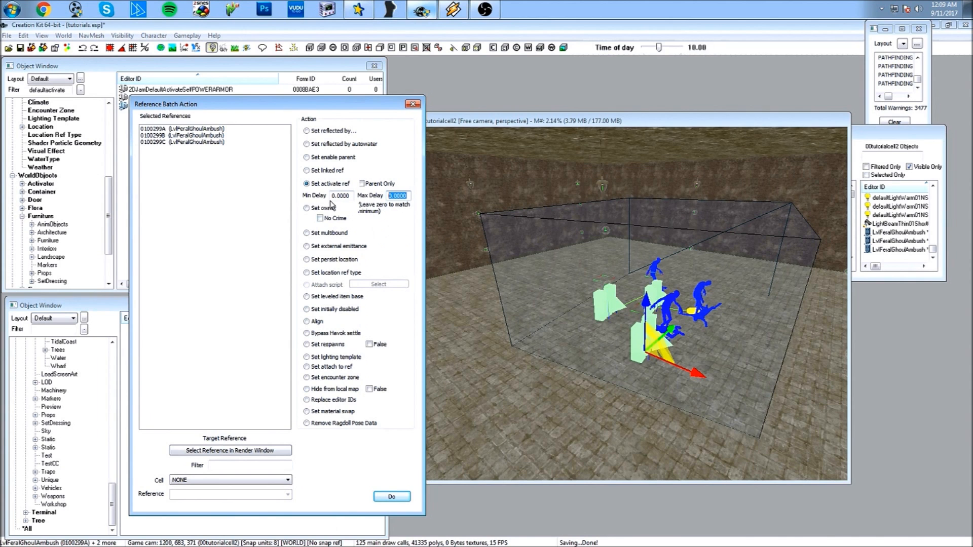
{"action": "type", "text": "2"}
{"action": "left_click", "coordinate": [223, 451]}
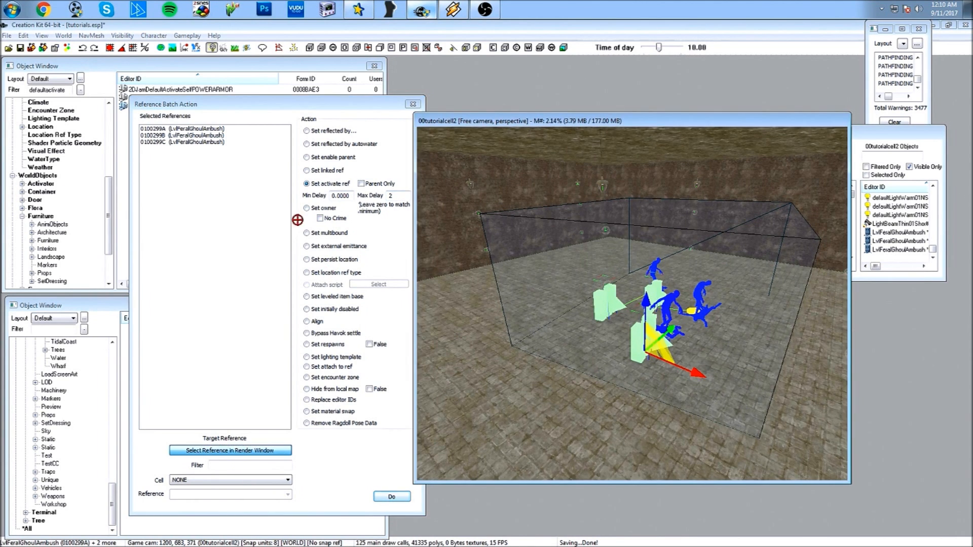
{"action": "left_click", "coordinate": [616, 250]}
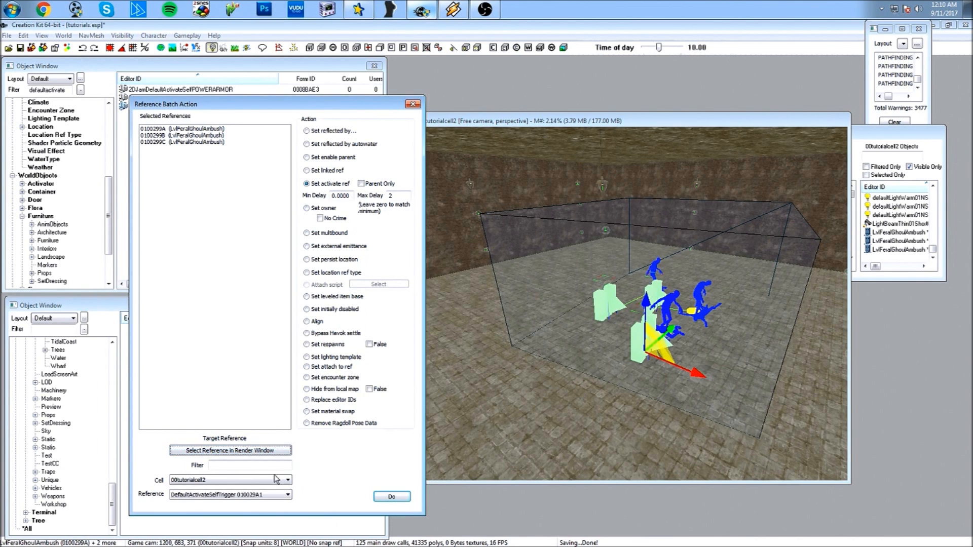
{"action": "left_click", "coordinate": [410, 498]}
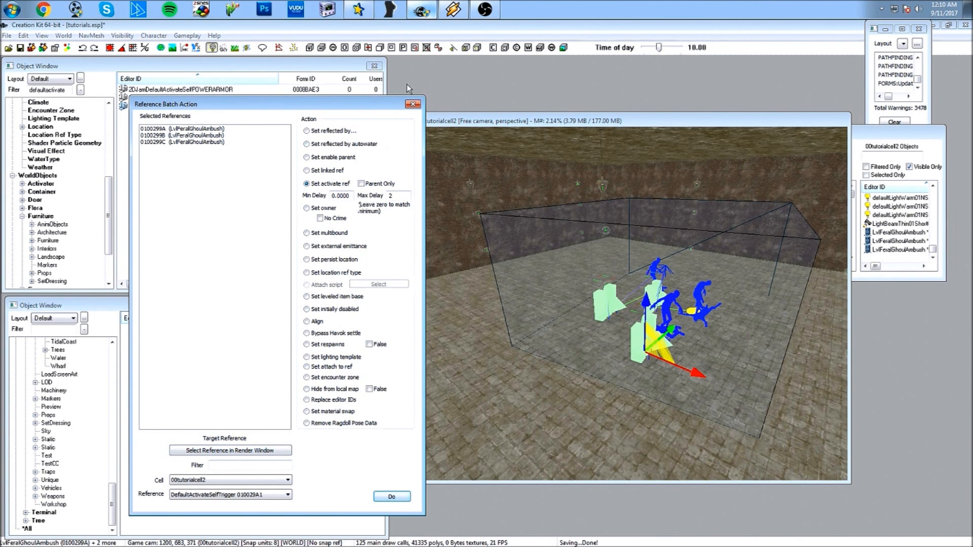
{"action": "scroll", "coordinate": [514, 248], "scroll_direction": "down", "scroll_amount": 2}
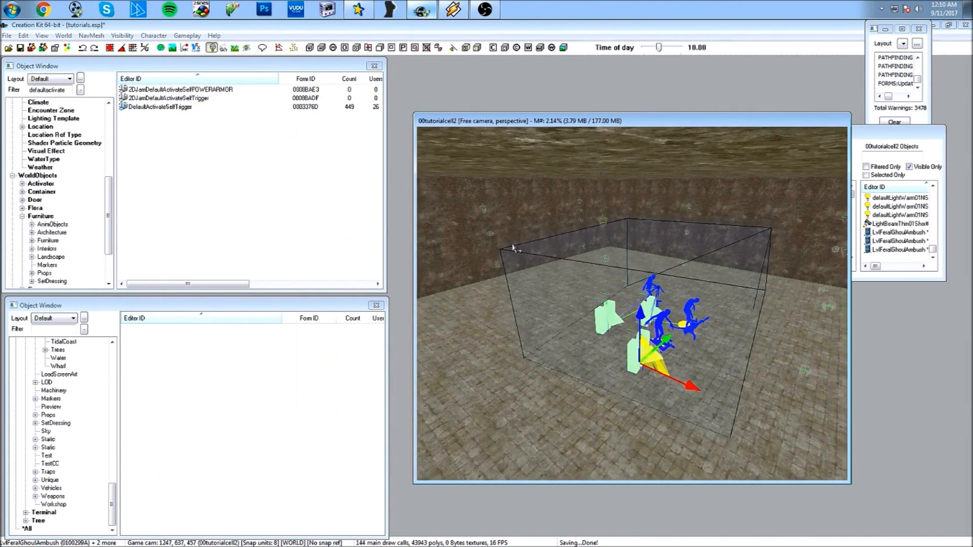
{"action": "middle_click_drag", "start_coordinate": [514, 248], "coordinate": [486, 249], "text": "shift"}
{"action": "middle_click_drag", "start_coordinate": [567, 370], "coordinate": [573, 301], "text": "shift"}
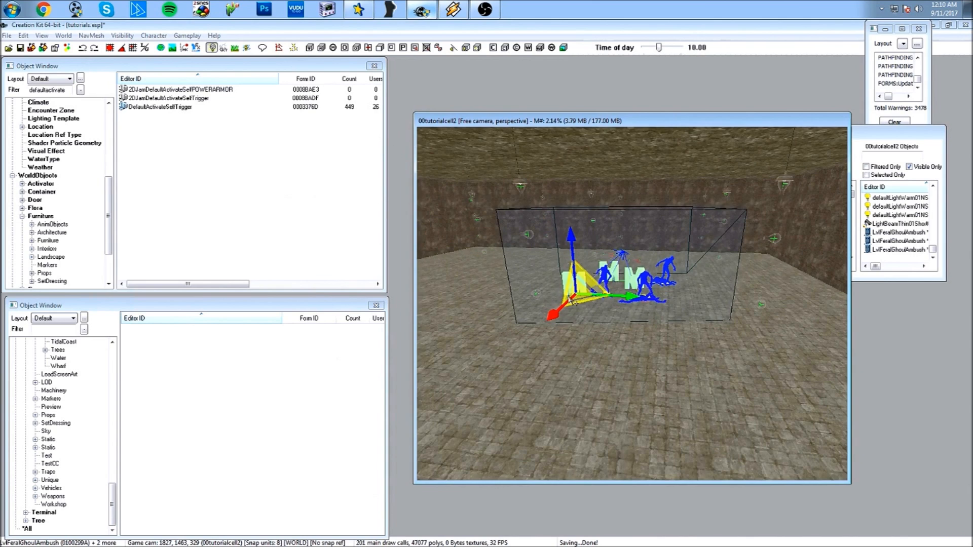
{"action": "middle_click_drag", "start_coordinate": [639, 276], "coordinate": [611, 280], "text": "shift"}
{"action": "scroll", "coordinate": [618, 285], "scroll_direction": "up", "scroll_amount": 3}
{"action": "scroll", "coordinate": [611, 282], "scroll_direction": "down", "scroll_amount": 3}
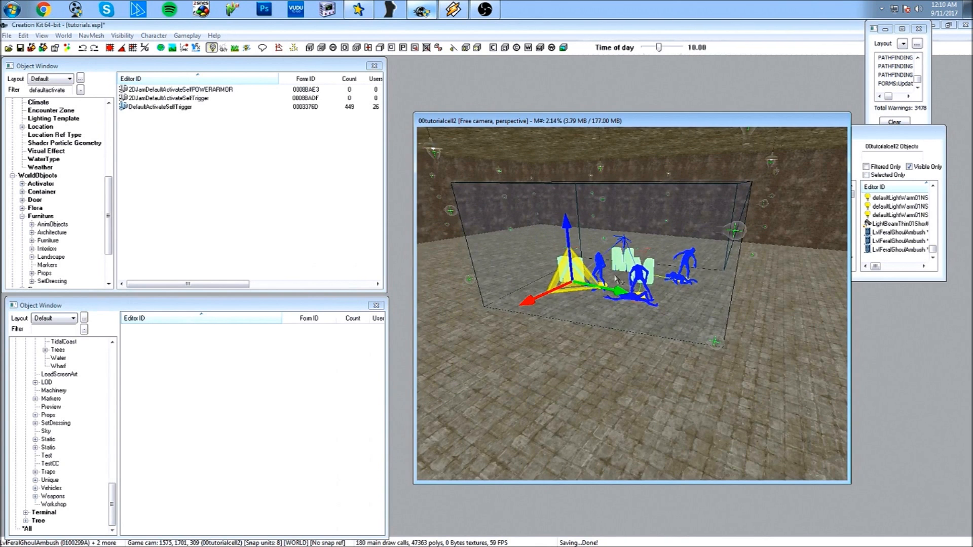
Open the interior cell's navmesh for editing and generate a navmesh over its floor with the existing generation settings.
{"action": "middle_click_drag", "start_coordinate": [585, 264], "coordinate": [566, 292], "text": "shift"}
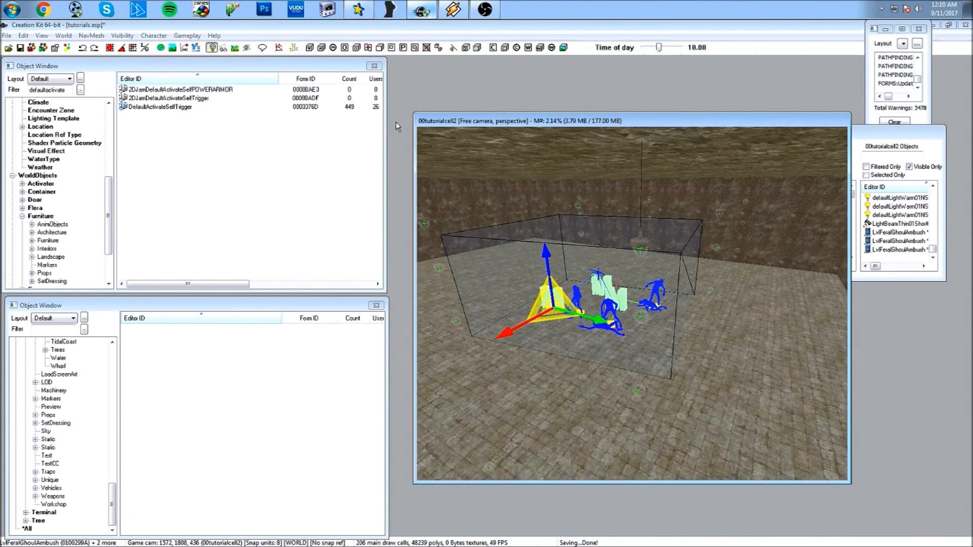
{"action": "left_click", "coordinate": [280, 50]}
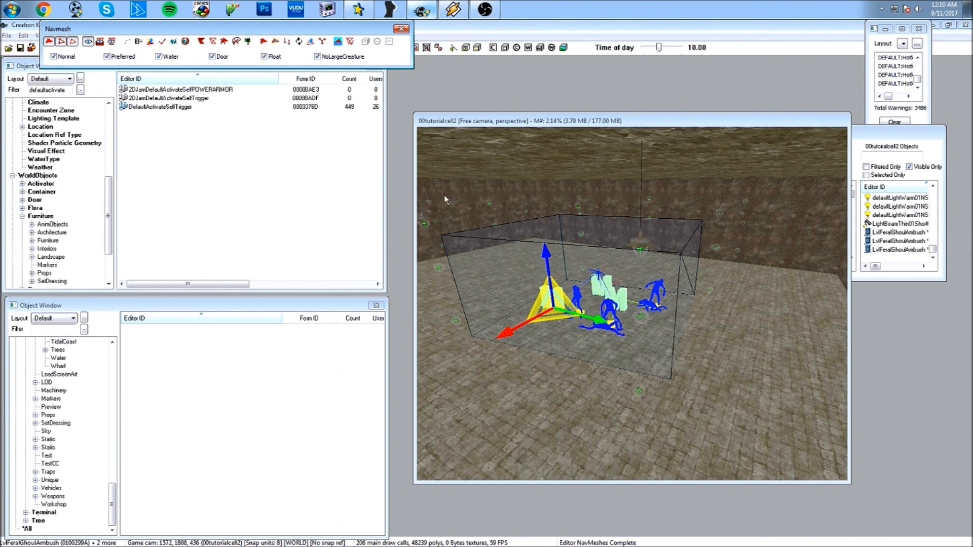
{"action": "left_click", "coordinate": [173, 41]}
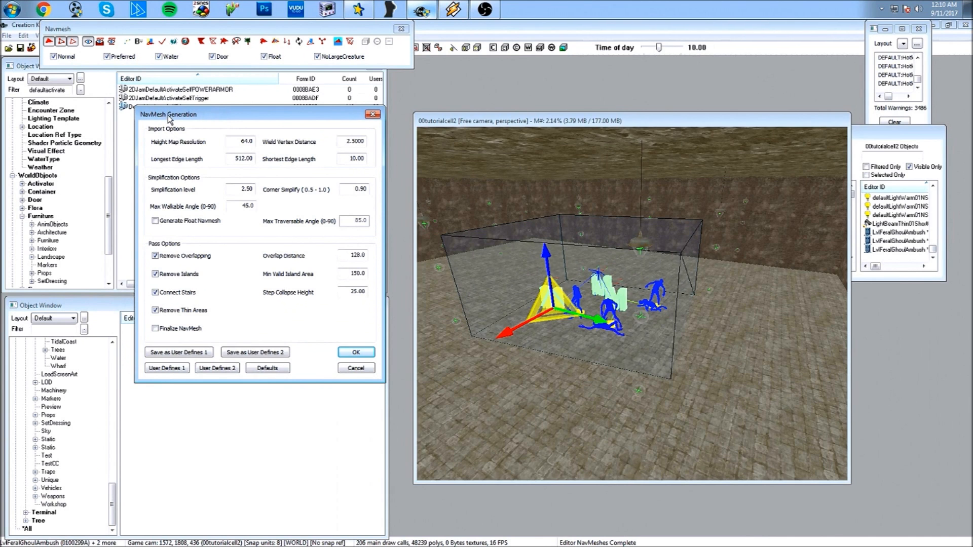
{"action": "left_click", "coordinate": [351, 353]}
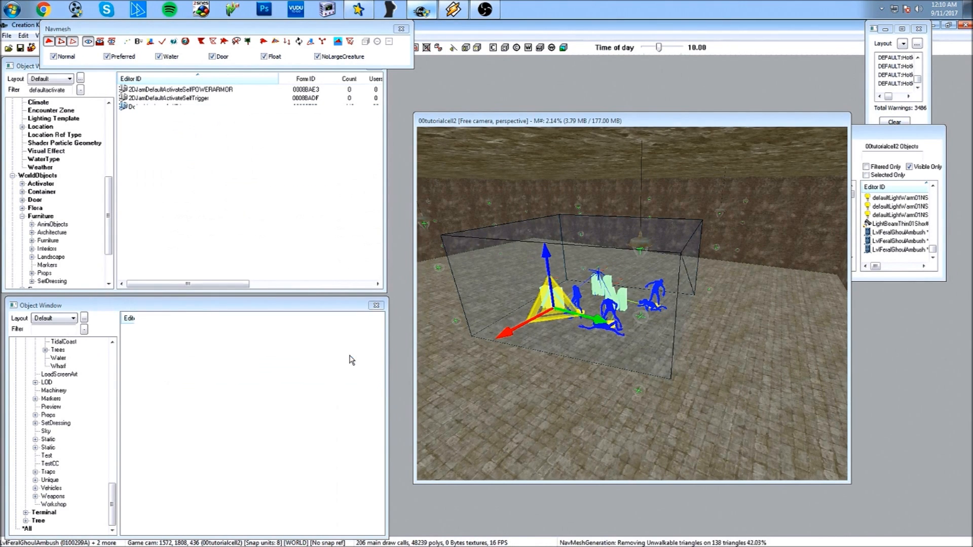
{"action": "scroll", "coordinate": [490, 357], "scroll_direction": "up", "scroll_amount": 3}
{"action": "scroll", "coordinate": [490, 358], "scroll_direction": "down", "scroll_amount": 3}
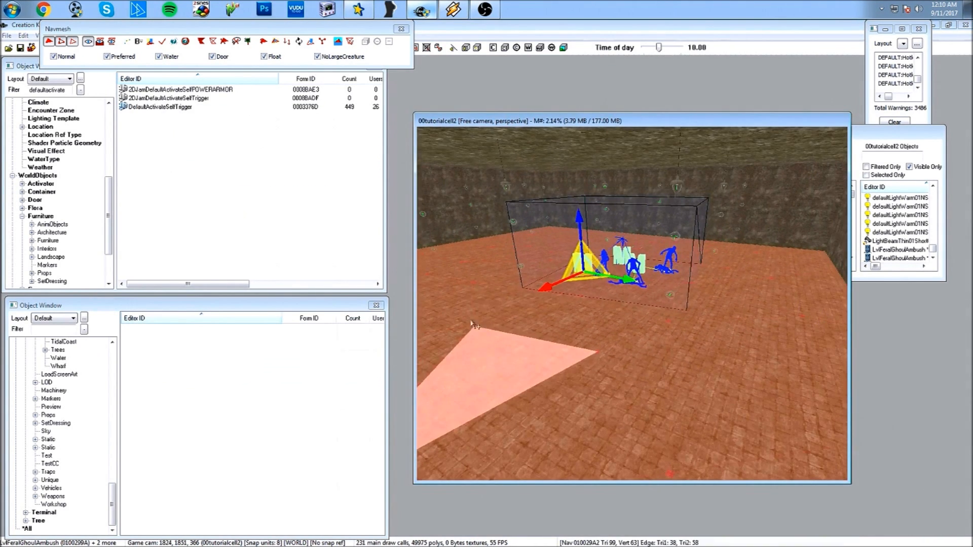
{"action": "middle_click_drag", "start_coordinate": [657, 325], "coordinate": [624, 324]}
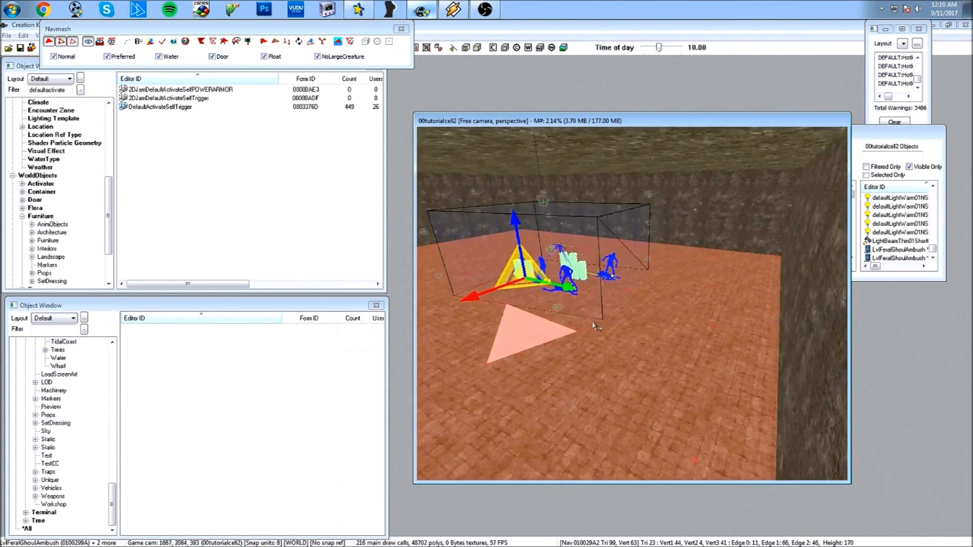
{"action": "scroll", "coordinate": [615, 312], "scroll_direction": "down", "scroll_amount": 3}
{"action": "scroll", "coordinate": [623, 324], "scroll_direction": "up", "scroll_amount": 2}
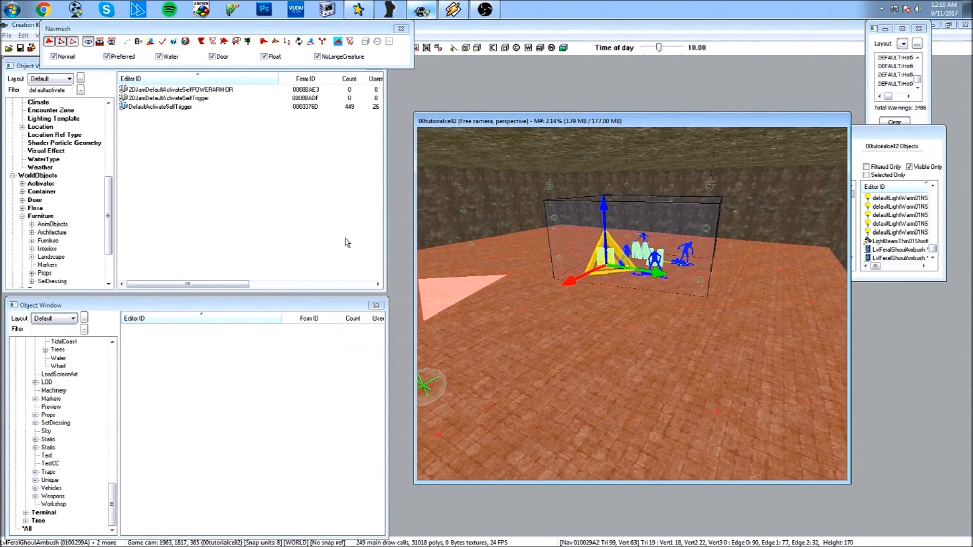
Finalize the generated navmesh with its cover edges and leave navmesh editing.
{"action": "left_click", "coordinate": [163, 42]}
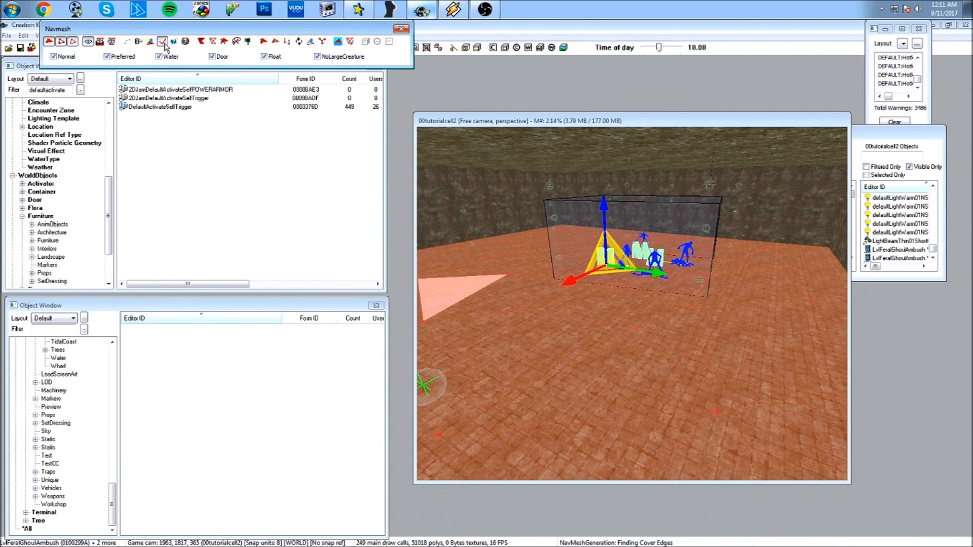
{"action": "left_click", "coordinate": [401, 29]}
{"action": "key", "text": "shift"}
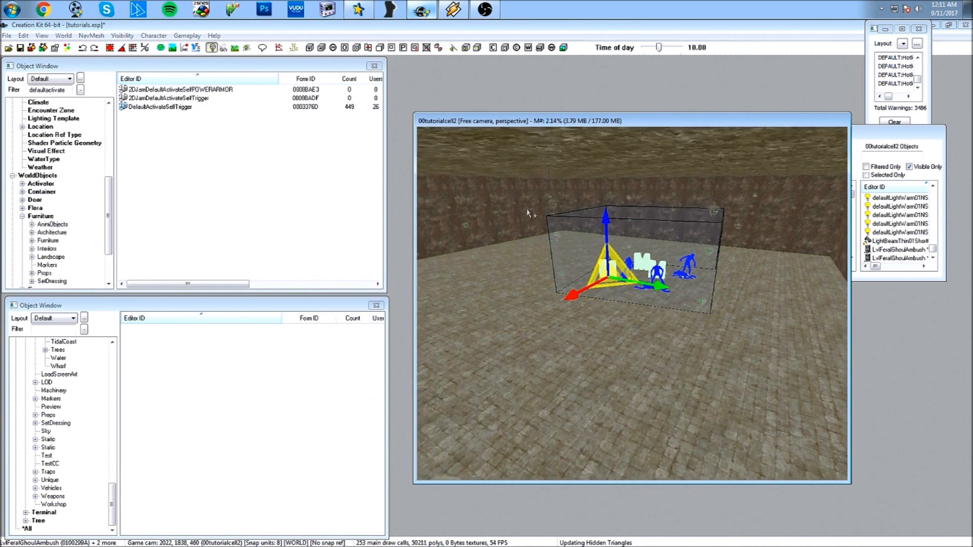
Examine the trigger box and the ghoul group inside it from several camera angles.
{"action": "key", "text": "shift"}
{"action": "middle_click_drag", "start_coordinate": [625, 272], "coordinate": [630, 256]}
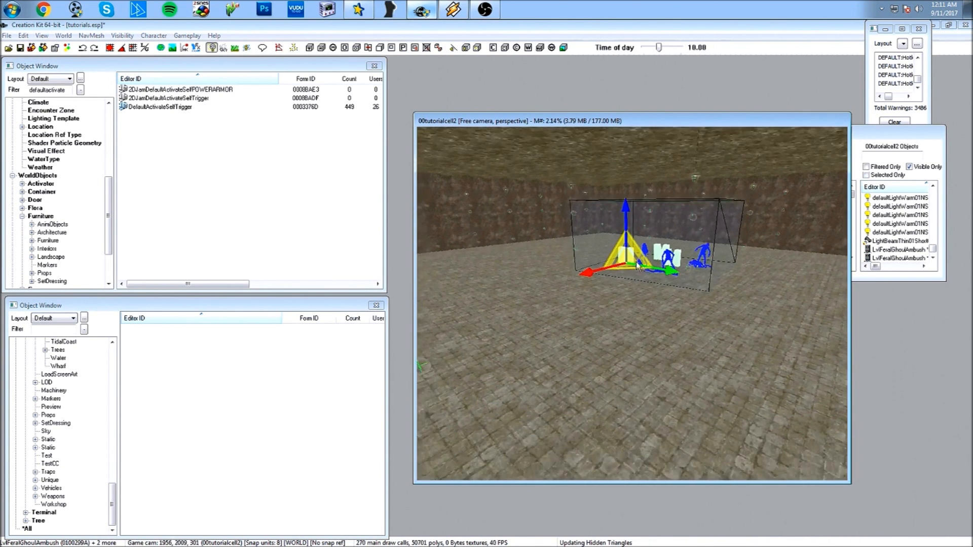
{"action": "scroll", "coordinate": [630, 256], "scroll_direction": "up", "scroll_amount": 1}
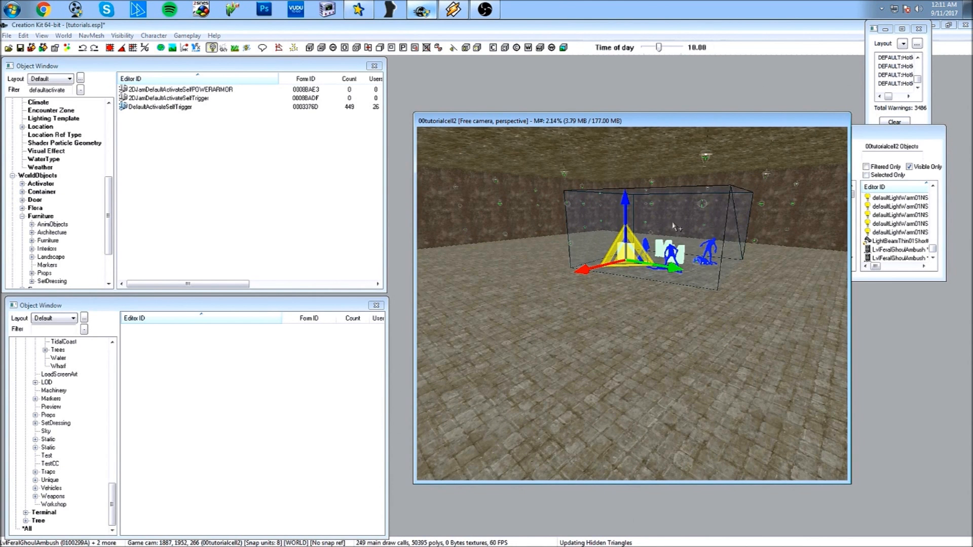
{"action": "key", "text": "shift"}
{"action": "middle_click_drag", "start_coordinate": [688, 233], "coordinate": [672, 242]}
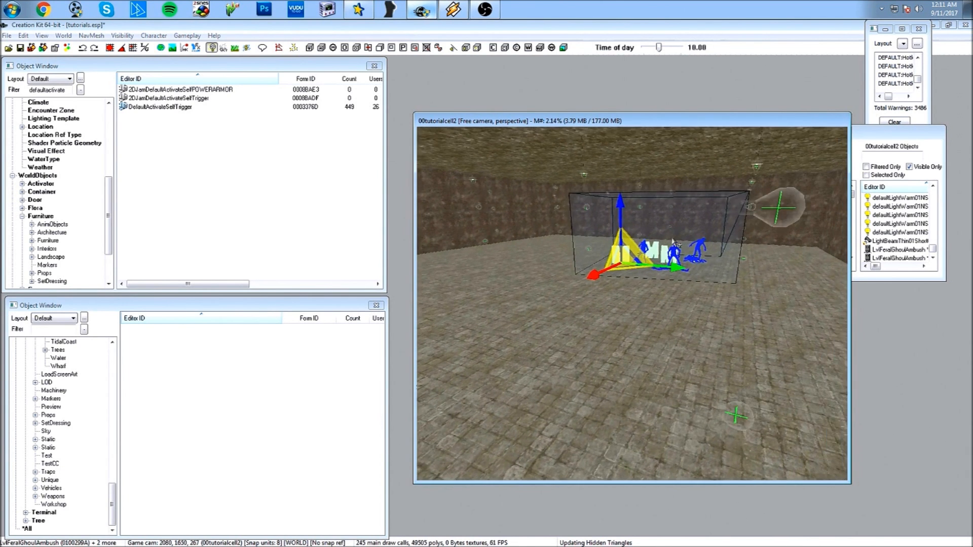
{"action": "scroll", "coordinate": [632, 240], "scroll_direction": "down", "scroll_amount": 3}
{"action": "scroll", "coordinate": [621, 223], "scroll_direction": "up", "scroll_amount": 1}
{"action": "scroll", "coordinate": [616, 230], "scroll_direction": "down", "scroll_amount": 1}
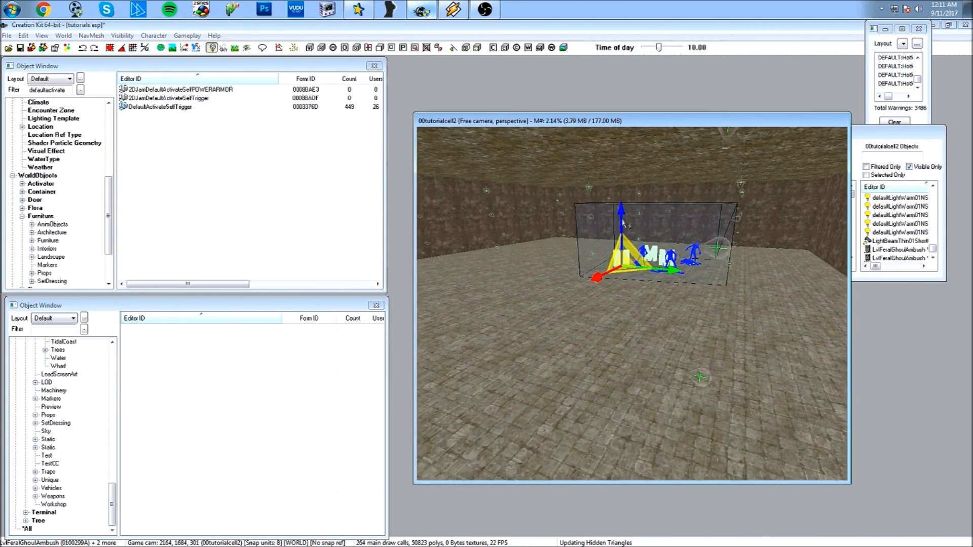
{"action": "scroll", "coordinate": [617, 231], "scroll_direction": "up", "scroll_amount": 2}
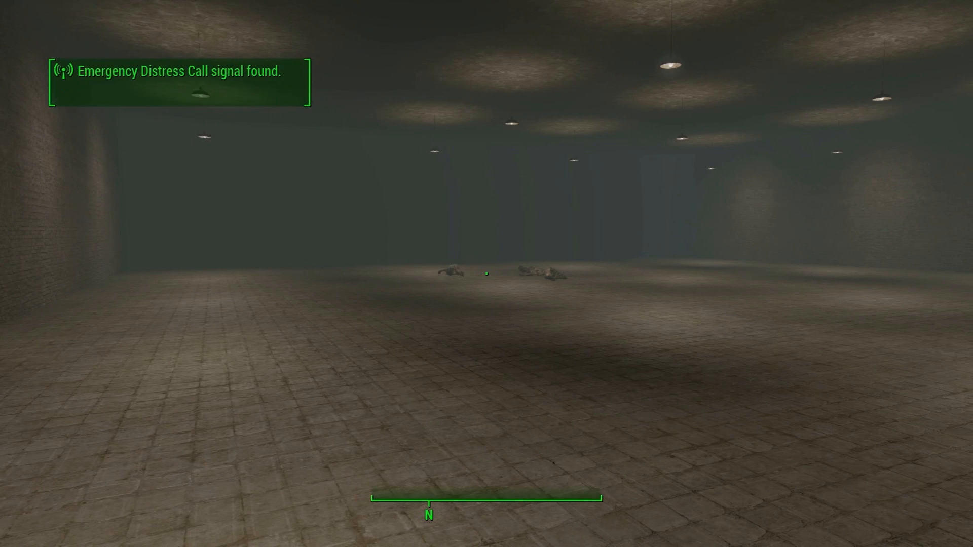
Test the ambush in the running game by walking up to the ghouls lying on the floor, backing off as they rise.
{"action": "key", "text": "w"}
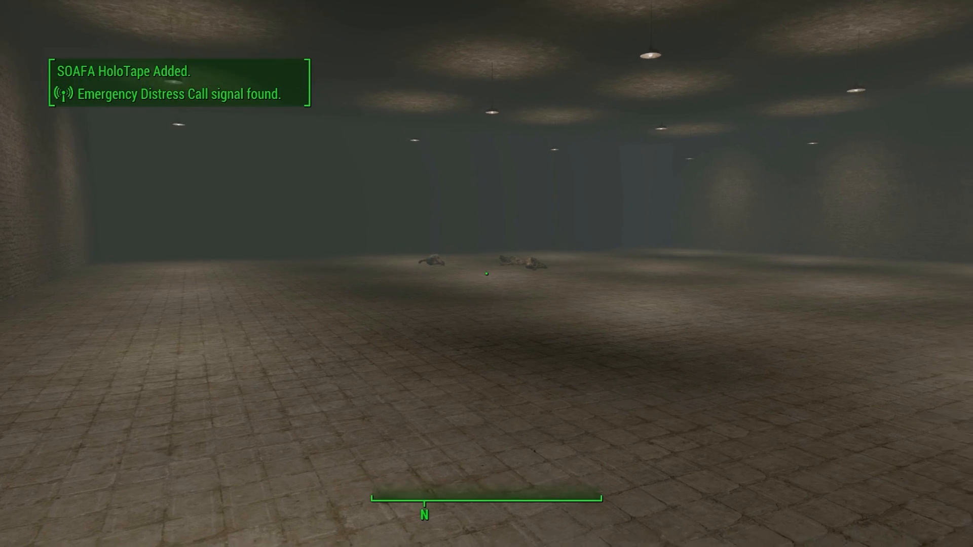
{"action": "key", "text": "w"}
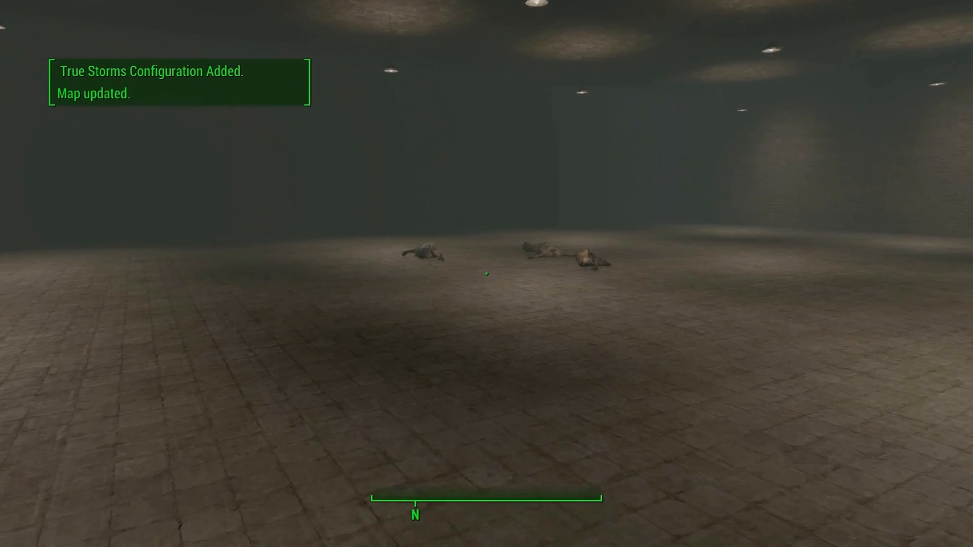
{"action": "key", "text": "w"}
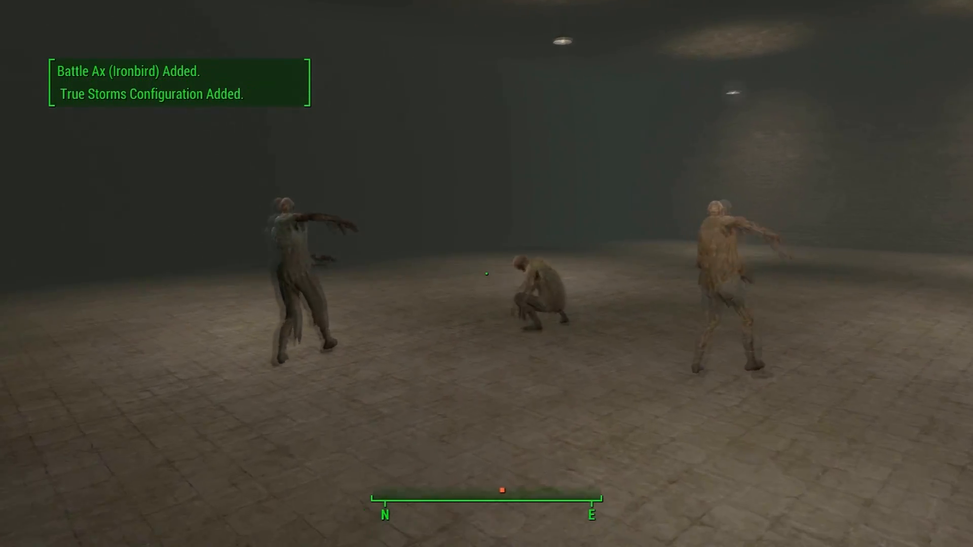
{"action": "key", "text": "a"}
{"action": "key", "text": "s"}
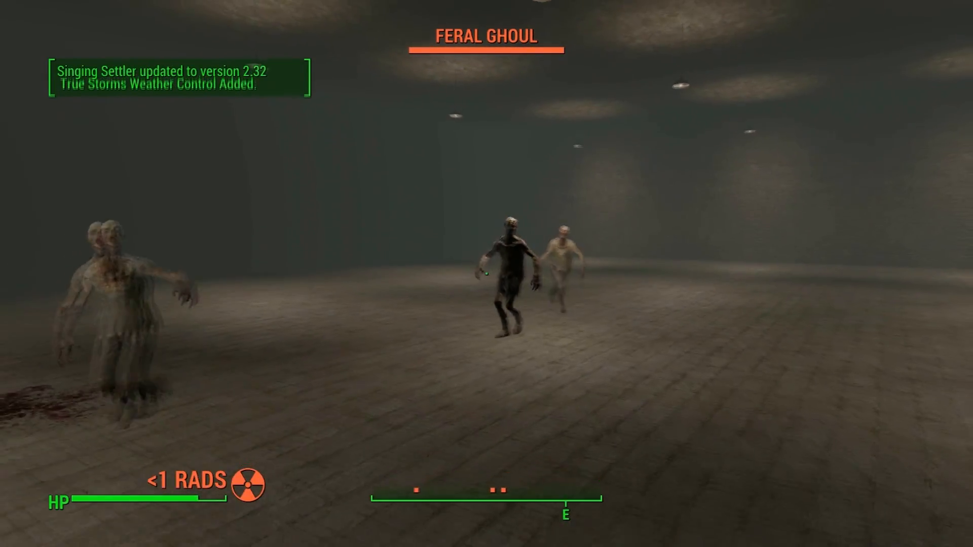
Kill the attacking ghouls in the game with the killall console command.
{"action": "key", "text": "grave"}
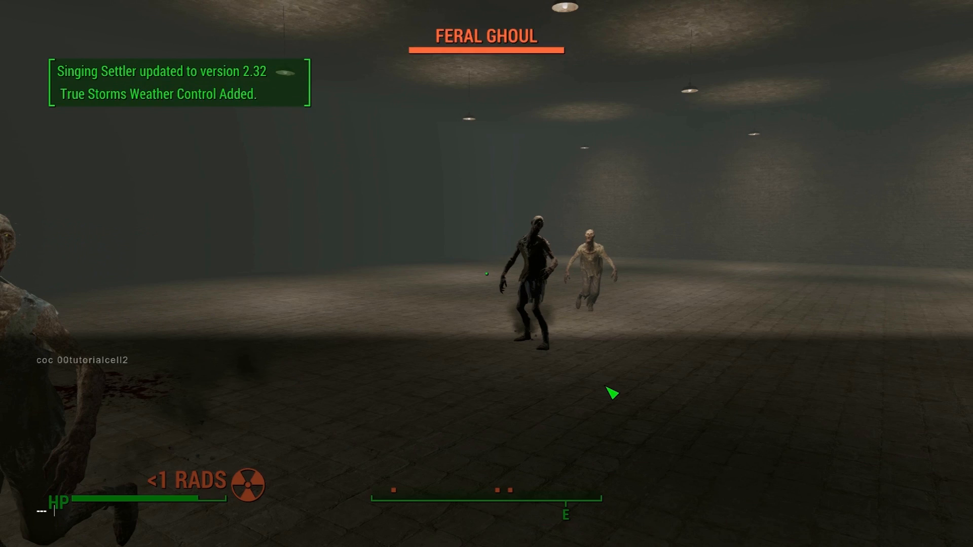
{"action": "type", "text": "killall"}
{"action": "key", "text": "Return"}
{"action": "key", "text": "grave"}
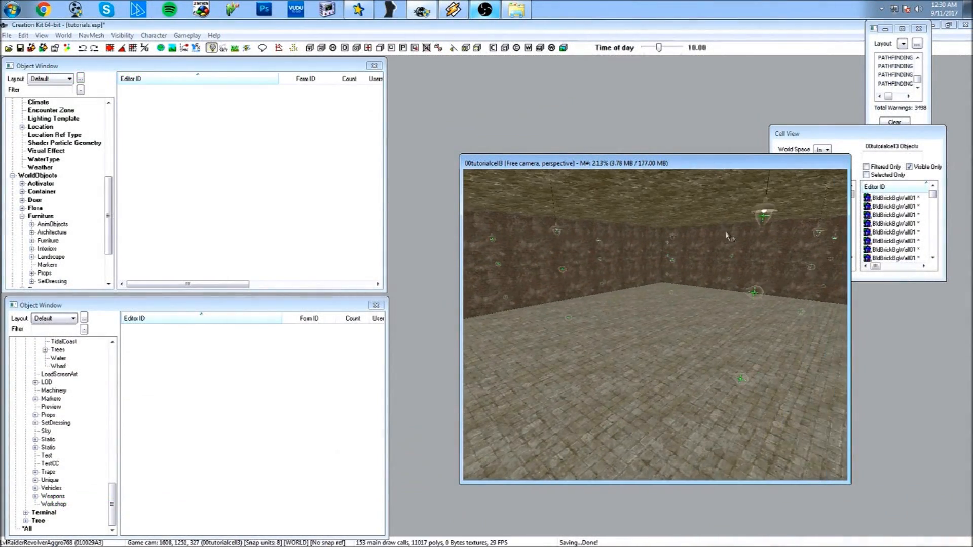
Filter the objects for lvlraider and place a LvlRaiderRevolverAggro768 actor on the floor of 00tutorialcell3.
{"action": "scroll", "coordinate": [694, 255], "scroll_direction": "down", "scroll_amount": 1}
{"action": "middle_click_drag", "start_coordinate": [694, 255], "coordinate": [689, 249]}
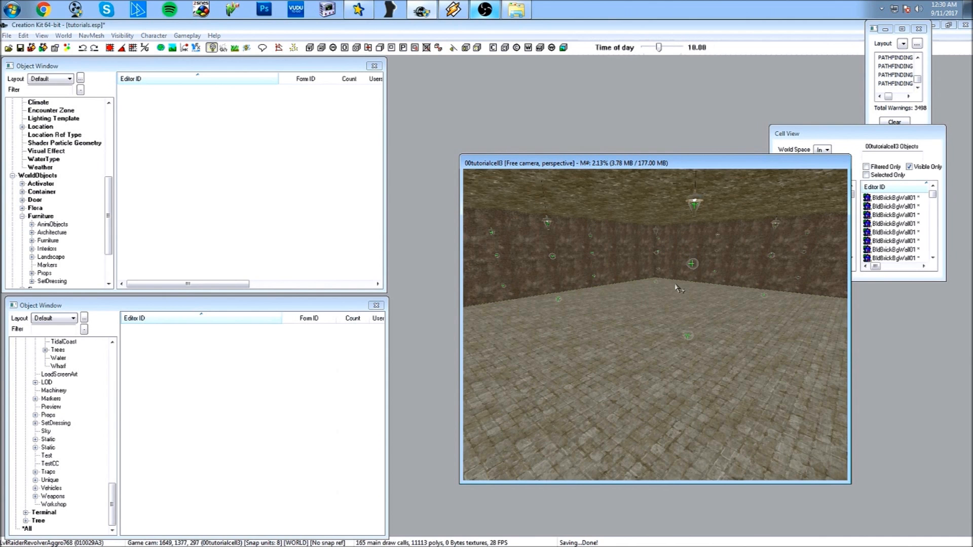
{"action": "left_click", "coordinate": [51, 90]}
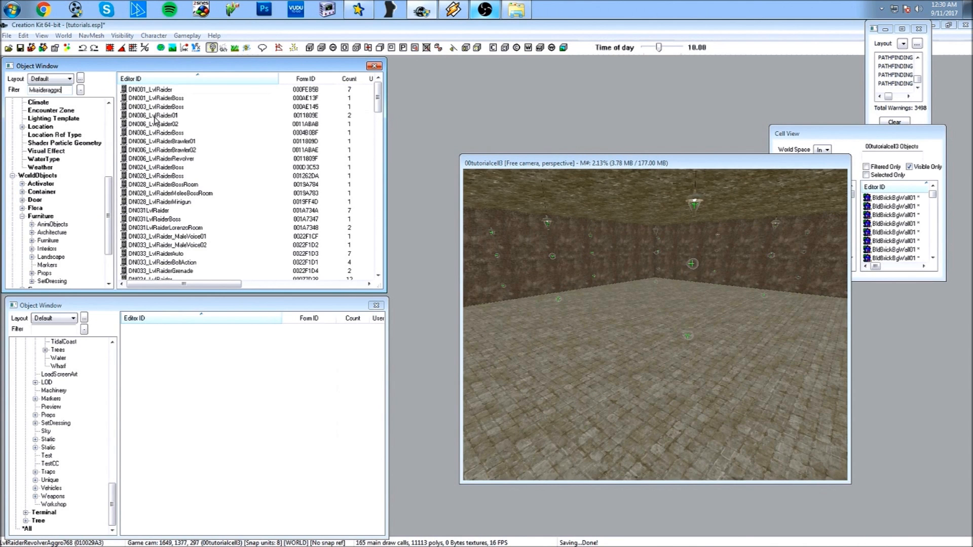
{"action": "type", "text": "o"}
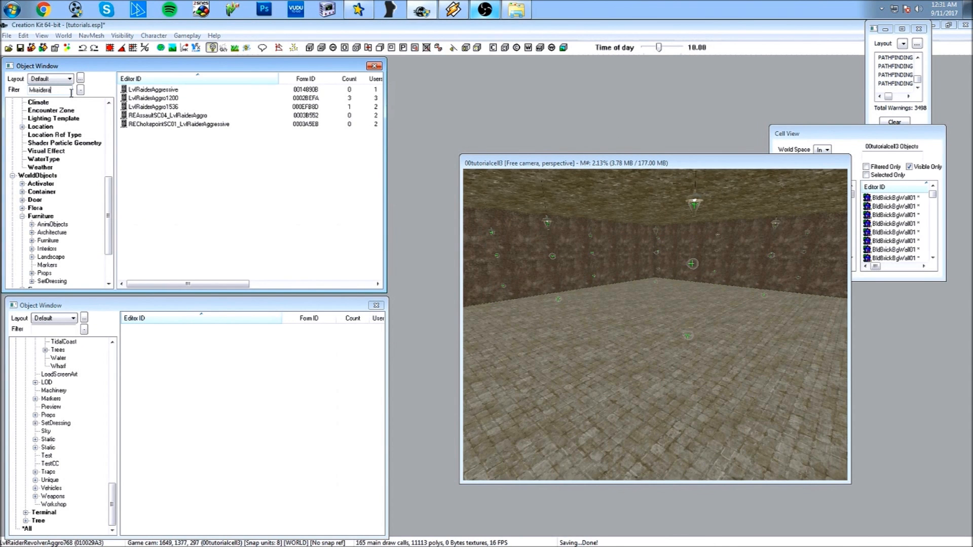
{"action": "key", "text": "BackSpace"}
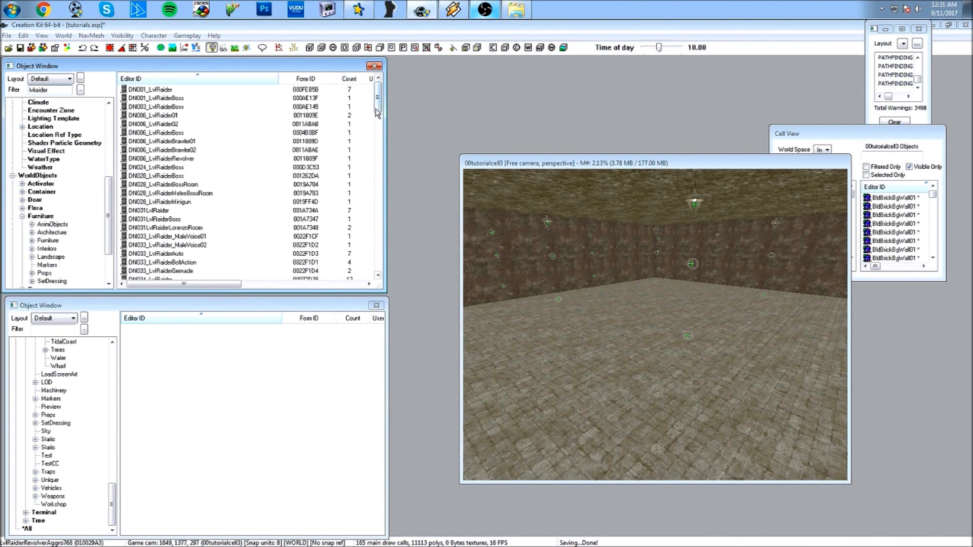
{"action": "left_click_drag", "start_coordinate": [377, 100], "coordinate": [360, 244]}
{"action": "left_click_drag", "start_coordinate": [145, 173], "coordinate": [633, 294]}
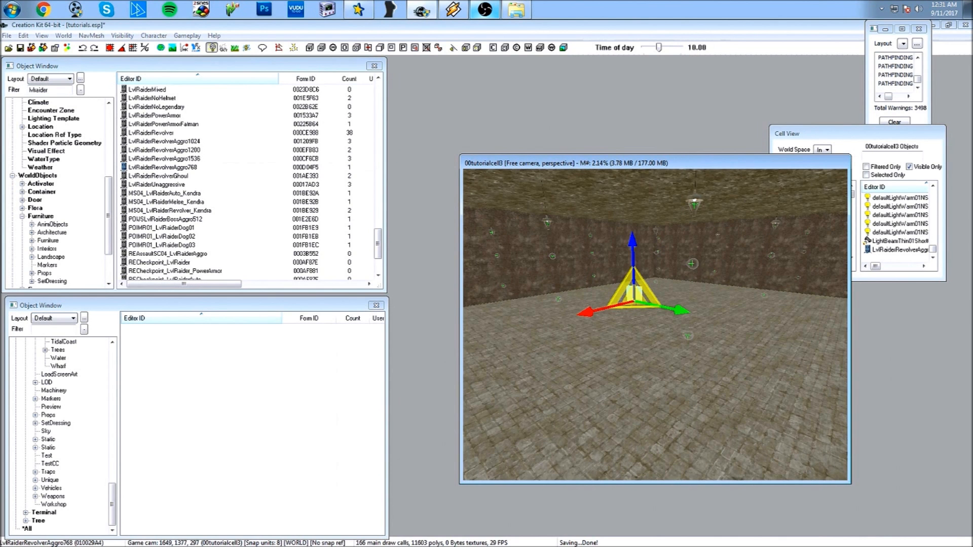
Duplicate the raider actor twice, spread the copies on the floor, and reposition the original to form a loose group of three.
{"action": "scroll", "coordinate": [633, 295], "scroll_direction": "up", "scroll_amount": 5}
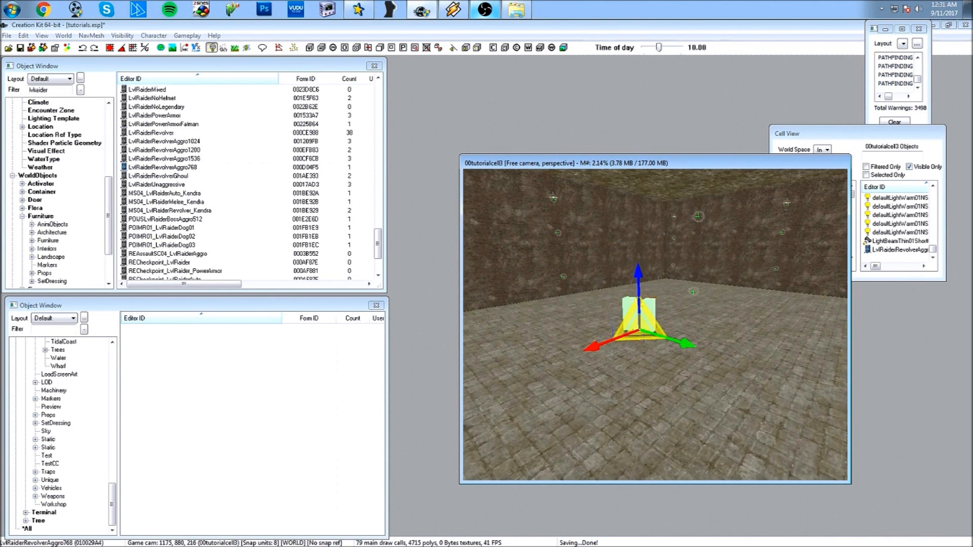
{"action": "key", "text": "e"}
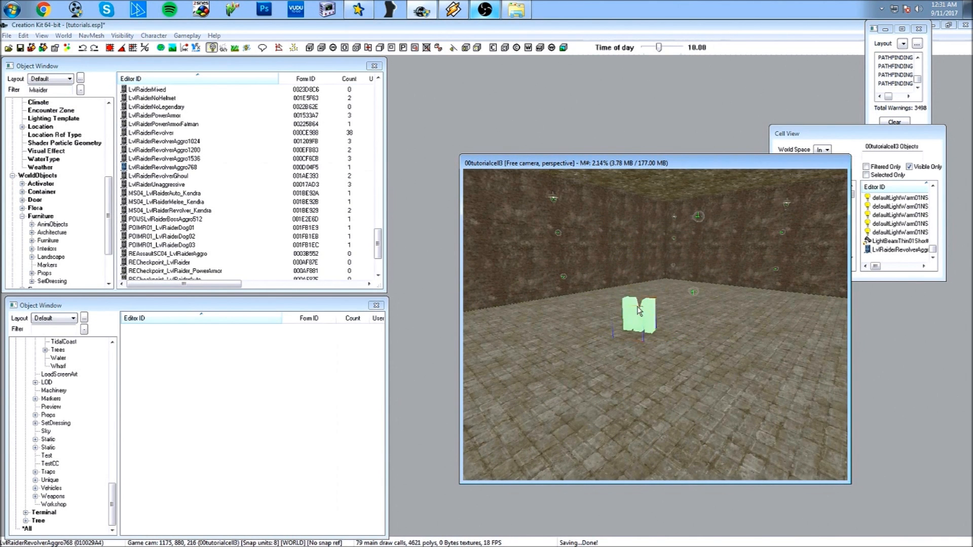
{"action": "key", "text": "d"}
{"action": "scroll", "coordinate": [692, 299], "scroll_direction": "up", "scroll_amount": 1}
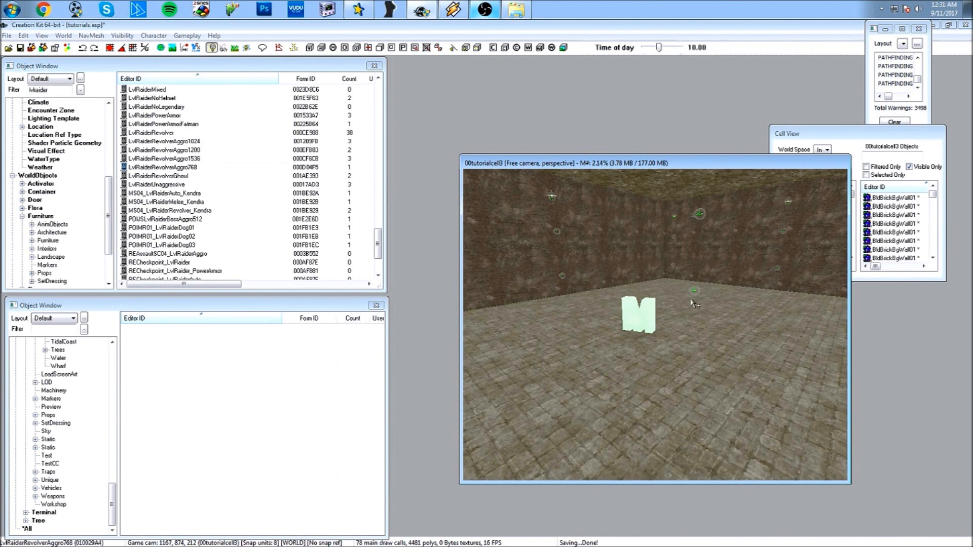
{"action": "left_click", "coordinate": [645, 310]}
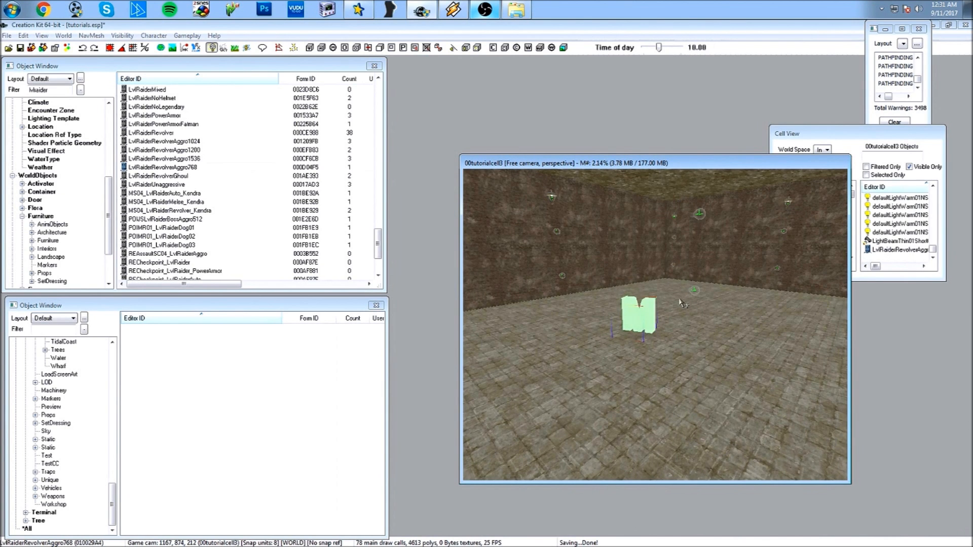
{"action": "key", "text": "ctrl+v"}
{"action": "key", "text": "ctrl+v"}
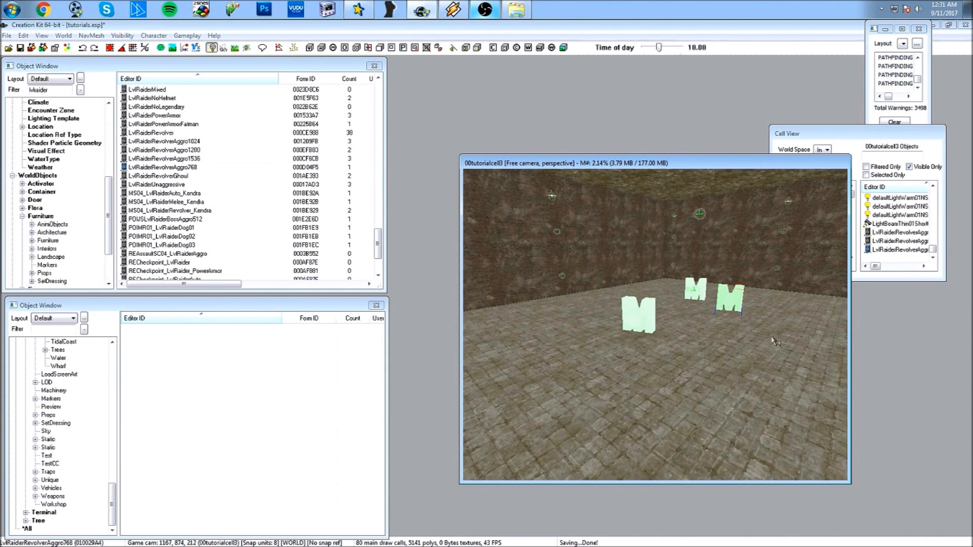
{"action": "left_click_drag", "start_coordinate": [652, 320], "coordinate": [653, 293]}
Find cocmarker among the objects and place a COCMarkerHeading on the floor well away from the three raiders.
{"action": "scroll", "coordinate": [653, 292], "scroll_direction": "down", "scroll_amount": 6}
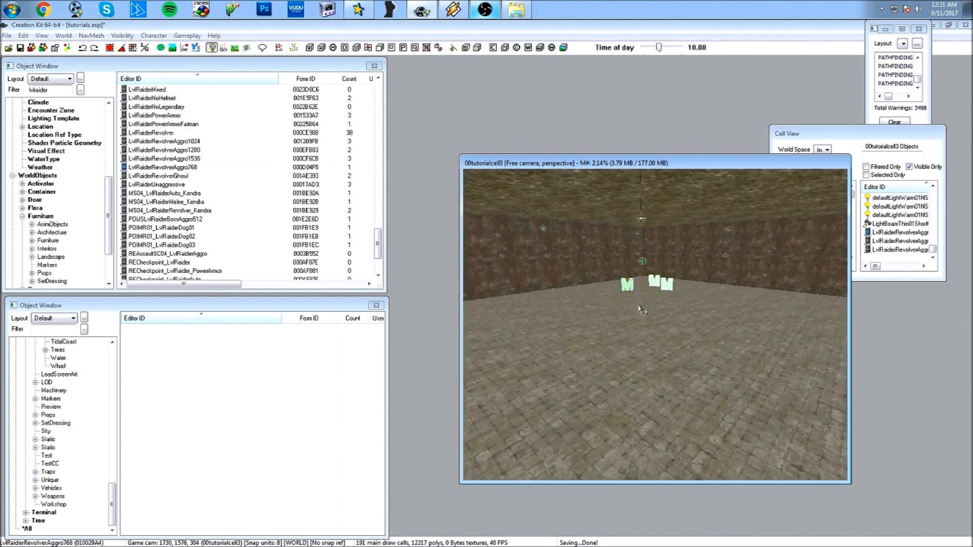
{"action": "scroll", "coordinate": [644, 325], "scroll_direction": "up", "scroll_amount": 5}
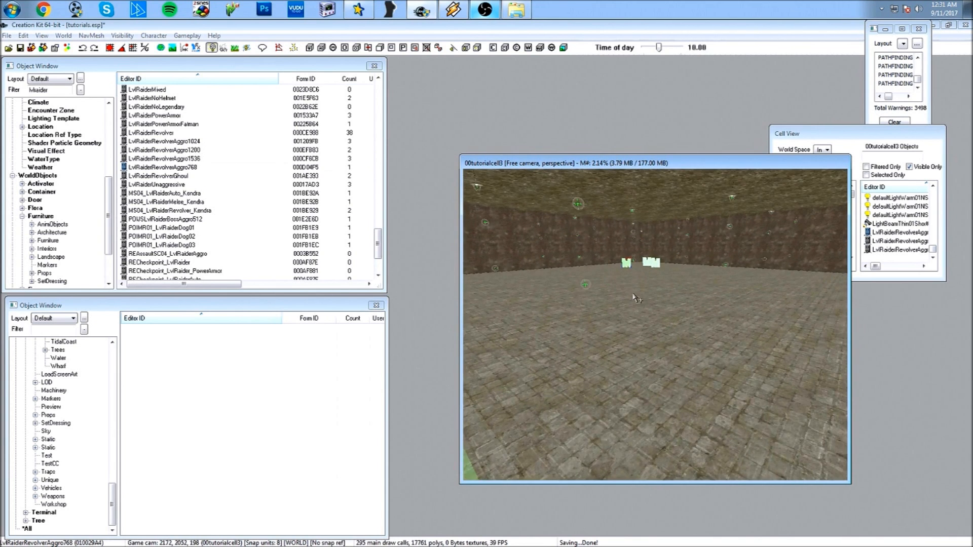
{"action": "middle_click_drag", "start_coordinate": [635, 298], "coordinate": [623, 296]}
{"action": "scroll", "coordinate": [623, 296], "scroll_direction": "up", "scroll_amount": 2}
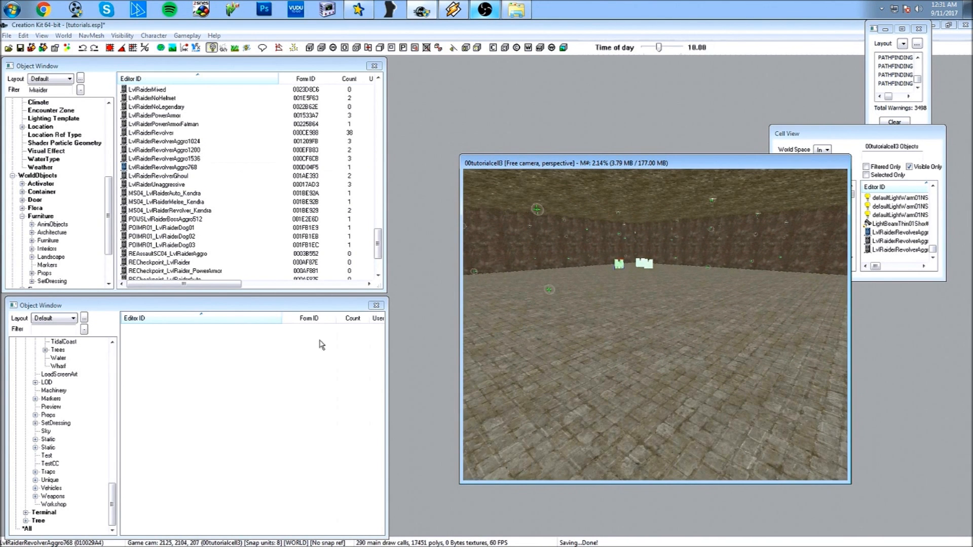
{"action": "left_click", "coordinate": [54, 331]}
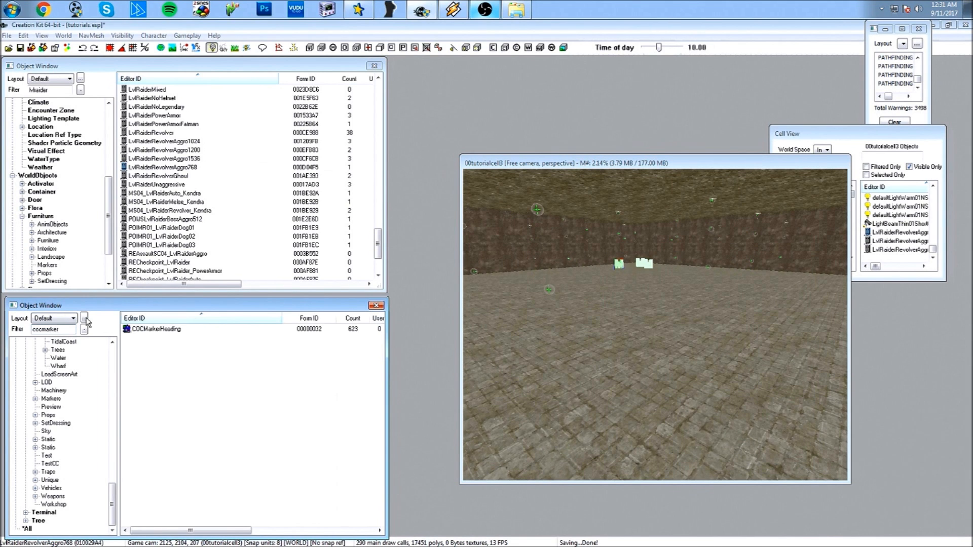
{"action": "mouse_move", "coordinate": [134, 334]}
{"action": "left_mouse_down"}
{"action": "mouse_move", "coordinate": [660, 381]}
{"action": "mouse_move", "coordinate": [664, 442]}
{"action": "mouse_move", "coordinate": [658, 431]}
{"action": "left_mouse_up"}
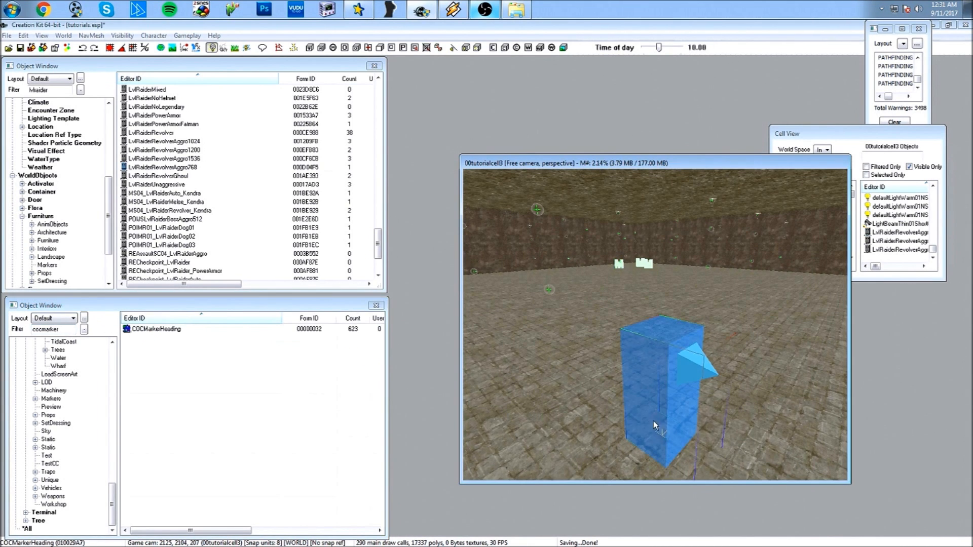
Rotate the COCMarkerHeading so that it faces the group of three raiders.
{"action": "right_click_drag", "start_coordinate": [663, 434], "coordinate": [663, 434]}
{"action": "right_click_drag", "start_coordinate": [643, 392], "coordinate": [648, 393]}
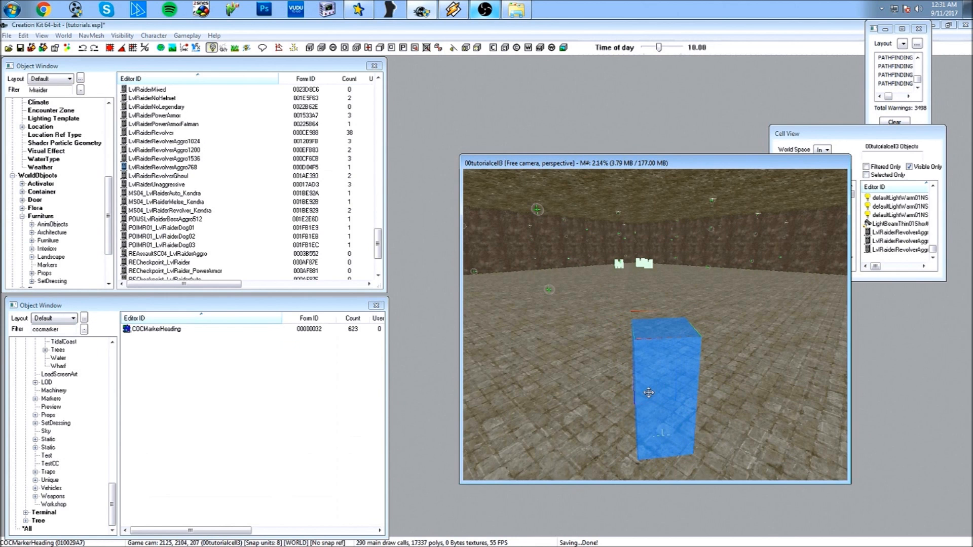
Generate a navmesh for the 00tutorialcell3 floor with the existing generation settings, finalize it and leave navmesh editing.
{"action": "middle_click_drag", "start_coordinate": [618, 319], "coordinate": [617, 326]}
{"action": "scroll", "coordinate": [618, 324], "scroll_direction": "up", "scroll_amount": 3}
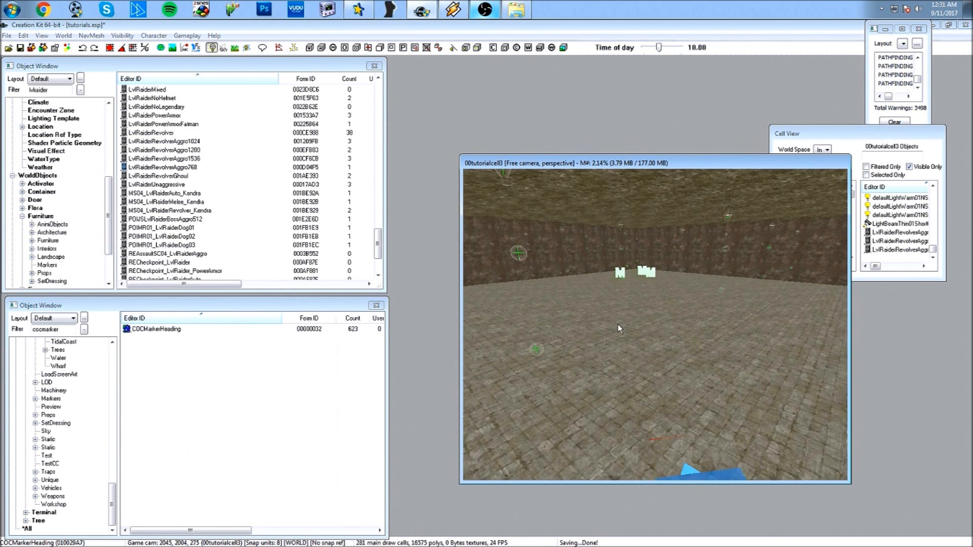
{"action": "left_click", "coordinate": [279, 48]}
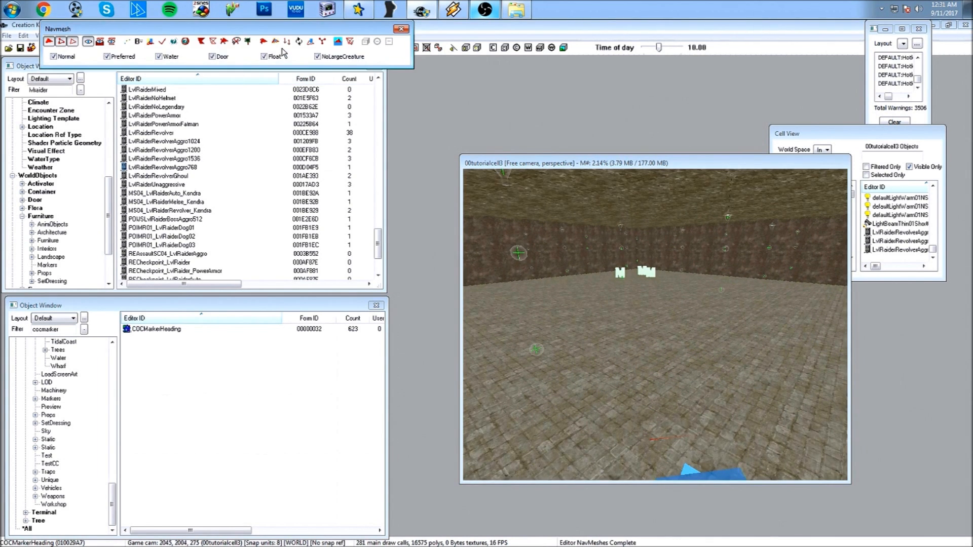
{"action": "left_click", "coordinate": [174, 42]}
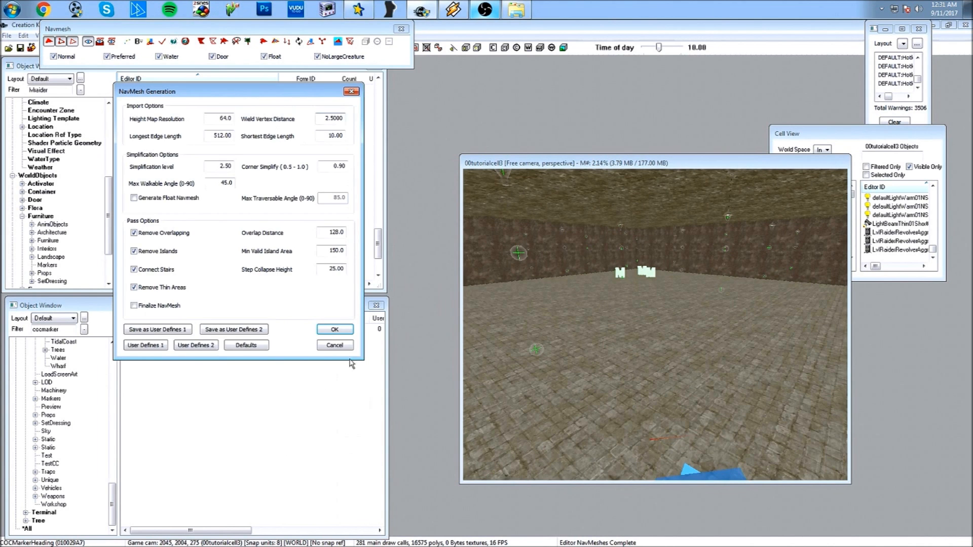
{"action": "left_click", "coordinate": [329, 330]}
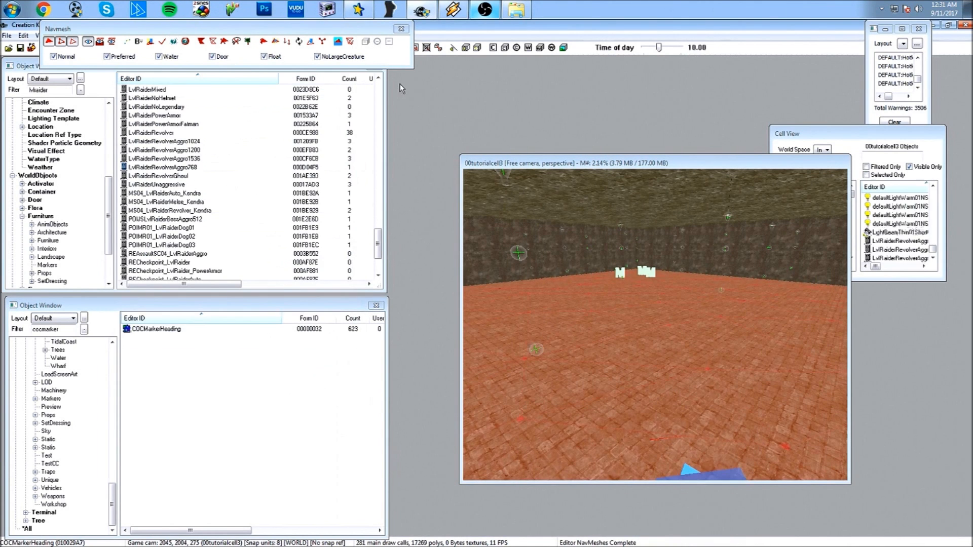
{"action": "left_click", "coordinate": [162, 41]}
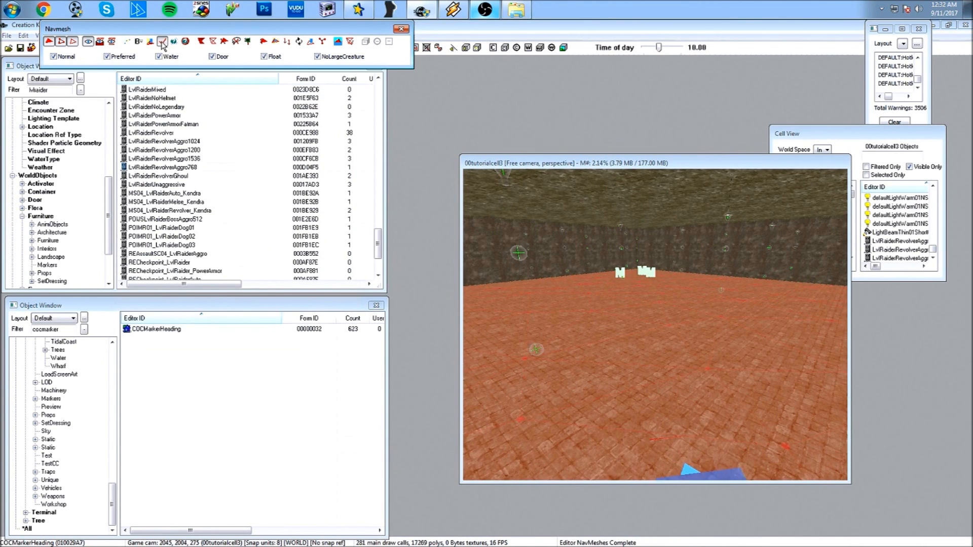
{"action": "left_click", "coordinate": [400, 31]}
Inspect the placement of the three raiders and their distance from the COCMarkerHeading across the room.
{"action": "middle_click_drag", "start_coordinate": [627, 250], "coordinate": [637, 305]}
{"action": "scroll", "coordinate": [630, 263], "scroll_direction": "up", "scroll_amount": 8}
{"action": "scroll", "coordinate": [637, 305], "scroll_direction": "up", "scroll_amount": 5}
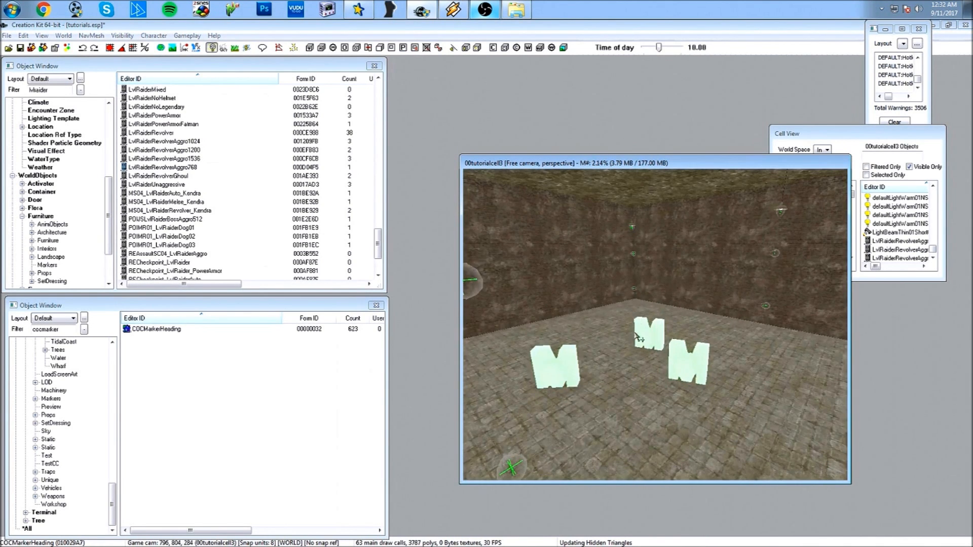
{"action": "scroll", "coordinate": [580, 368], "scroll_direction": "down", "scroll_amount": 10}
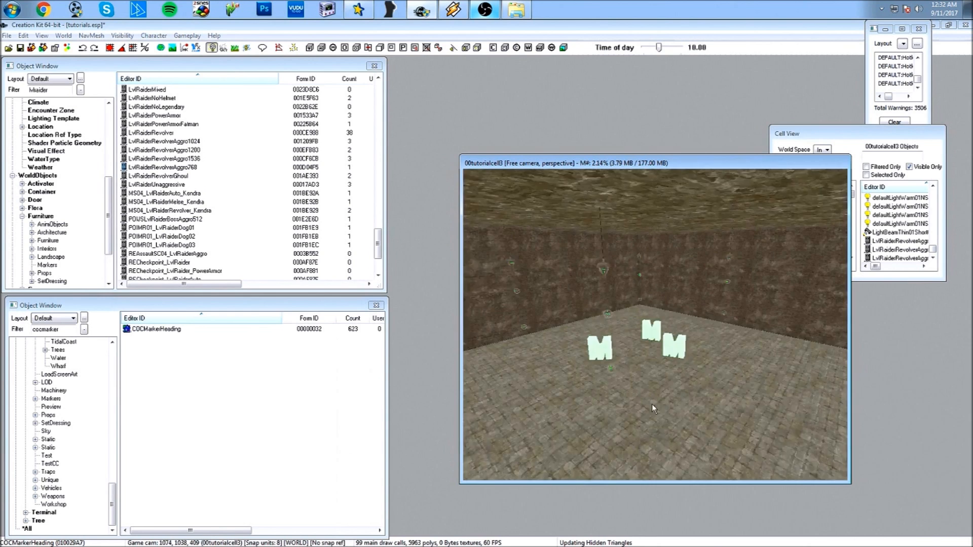
{"action": "scroll", "coordinate": [640, 386], "scroll_direction": "down", "scroll_amount": 4}
{"action": "mouse_move", "coordinate": [640, 387]}
{"action": "middle_mouse_down"}
{"action": "mouse_move", "coordinate": [637, 395]}
{"action": "mouse_move", "coordinate": [643, 379]}
{"action": "middle_mouse_up"}
{"action": "middle_click_drag", "start_coordinate": [637, 340], "coordinate": [613, 266]}
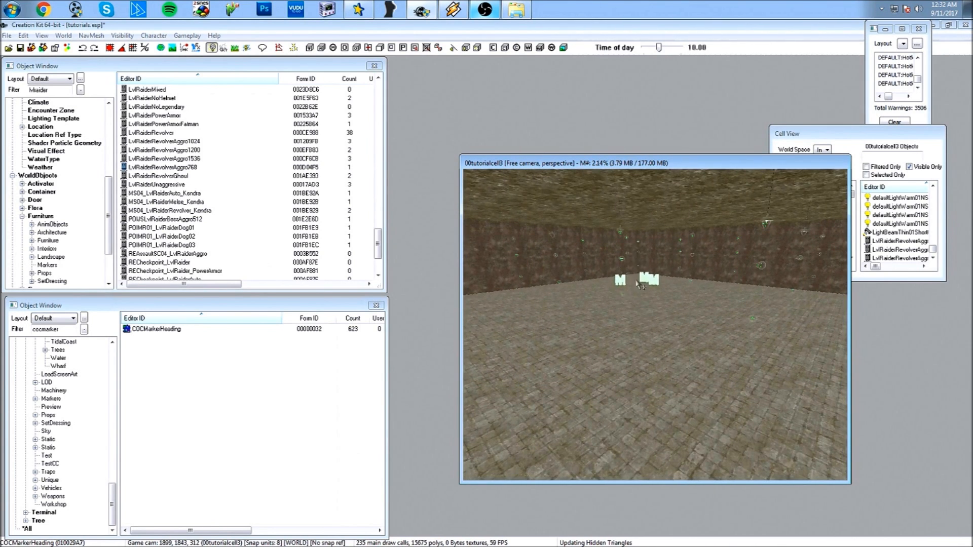
{"action": "middle_click_drag", "start_coordinate": [647, 301], "coordinate": [641, 335]}
{"action": "scroll", "coordinate": [646, 335], "scroll_direction": "down", "scroll_amount": 3}
{"action": "scroll", "coordinate": [642, 336], "scroll_direction": "up", "scroll_amount": 3}
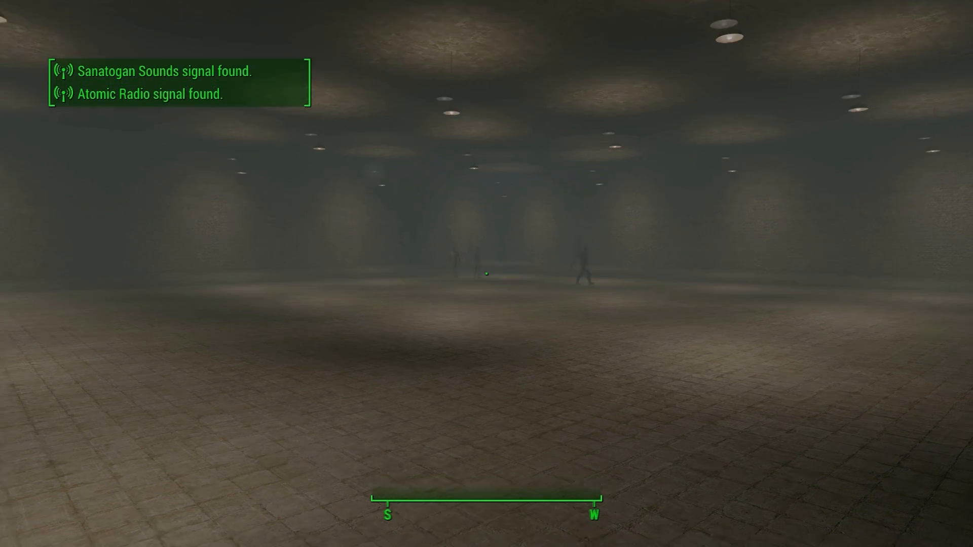
Test the cell in the game by walking and sneaking toward the three raiders to examine when they attack.
{"action": "key", "text": "w"}
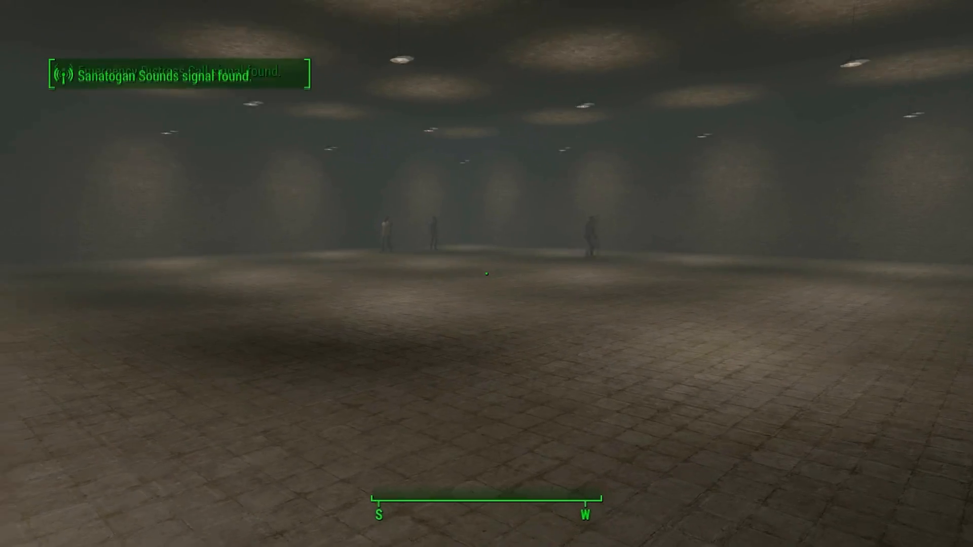
{"action": "key", "text": "w"}
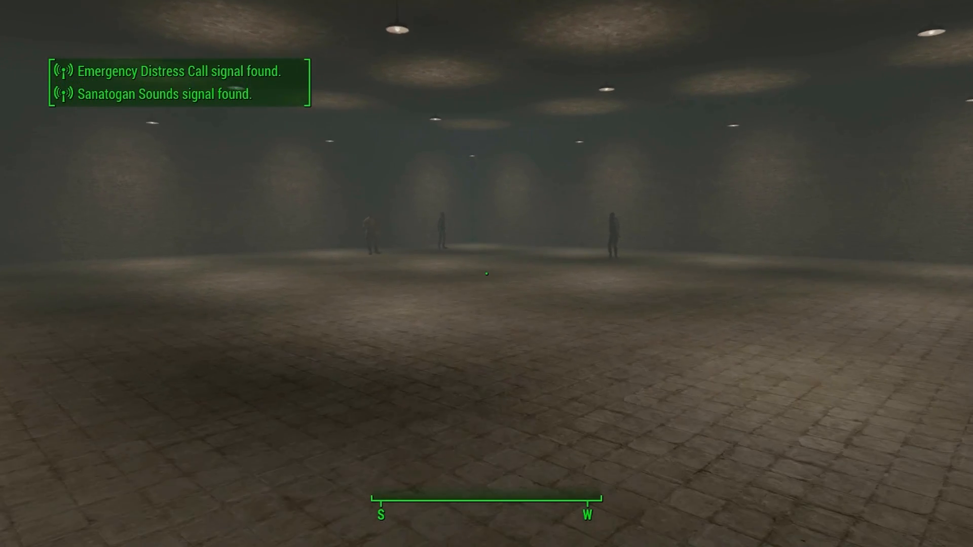
{"action": "key", "text": "w"}
{"action": "key", "text": "w"}
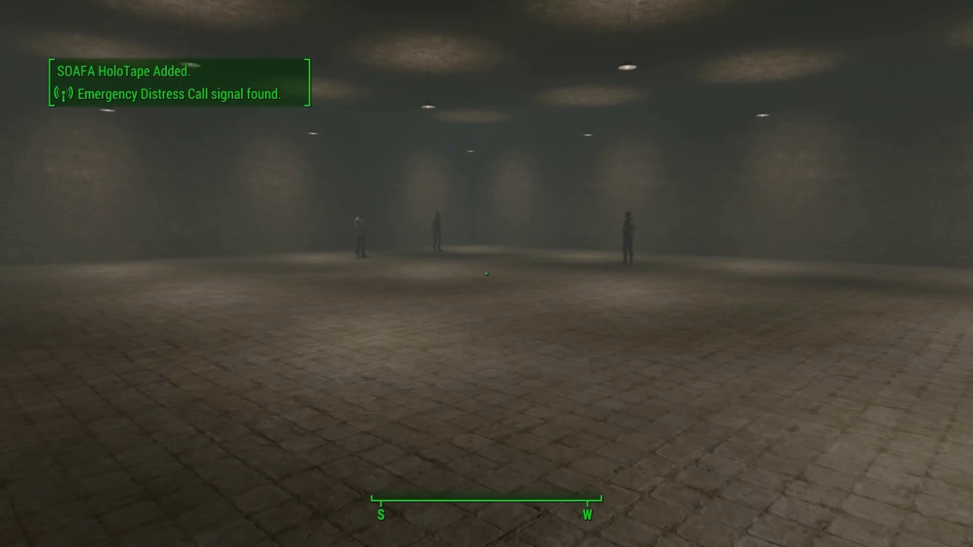
{"action": "key", "text": "ctrl"}
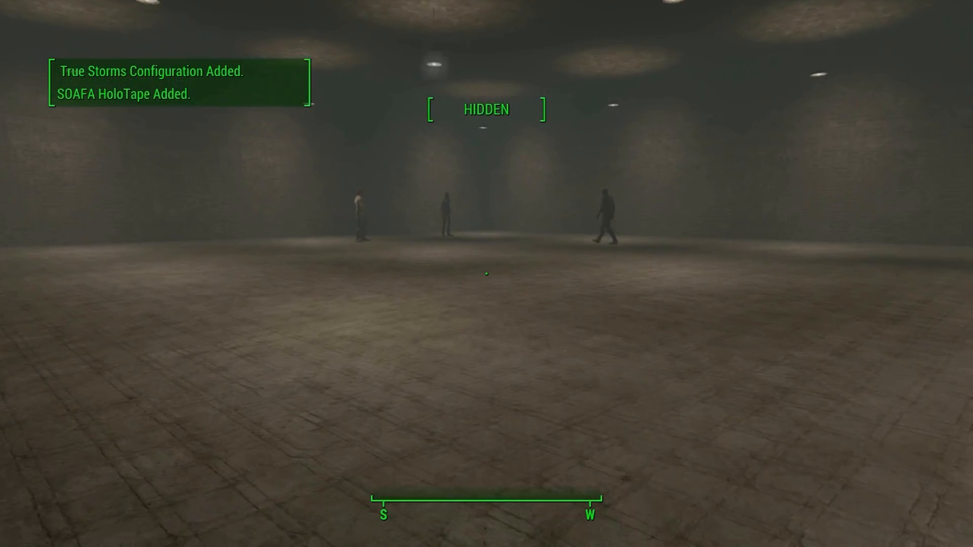
{"action": "key", "text": "w"}
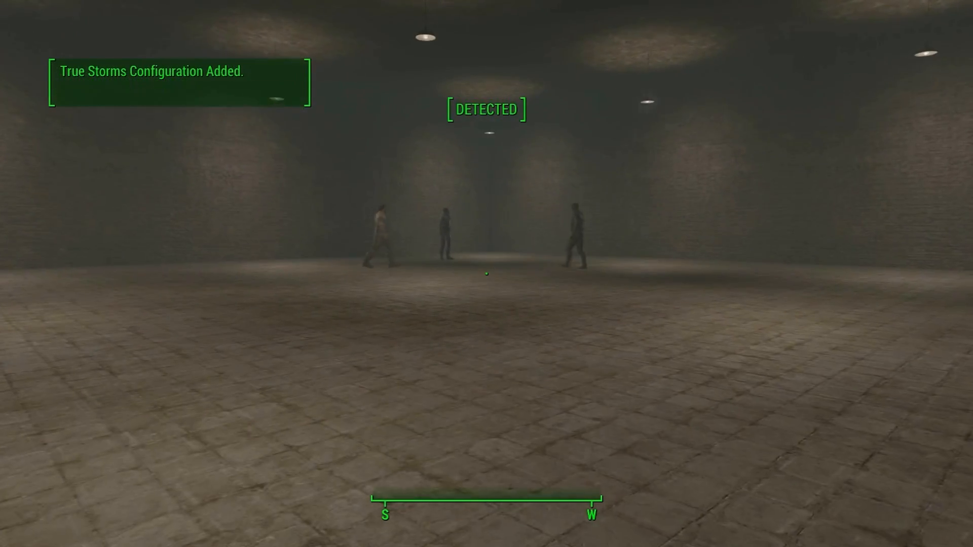
{"action": "key", "text": "w"}
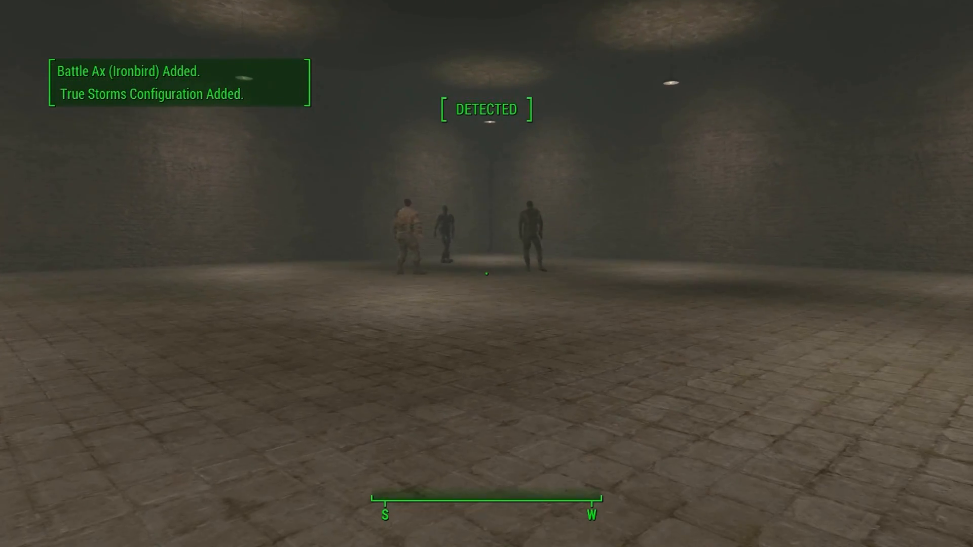
{"action": "key", "text": "w"}
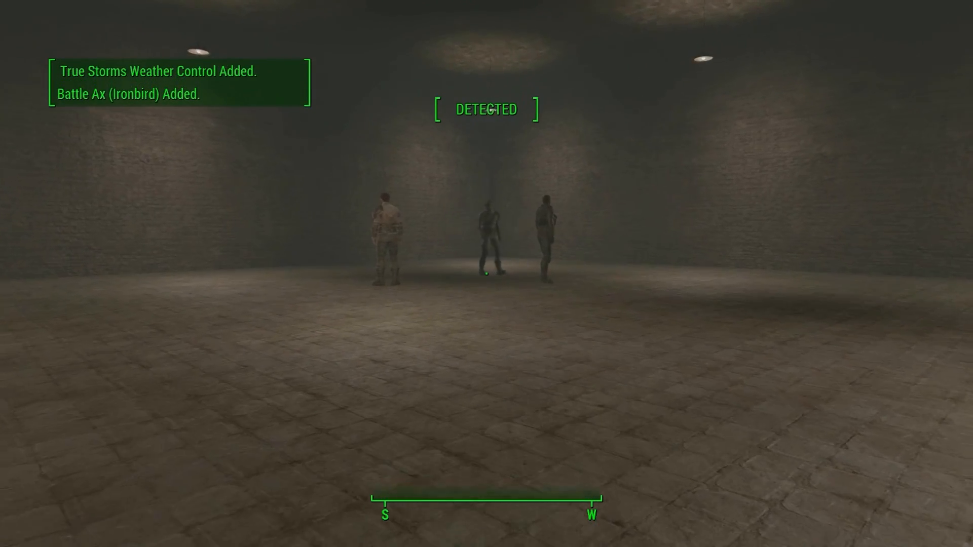
{"action": "key", "text": "w"}
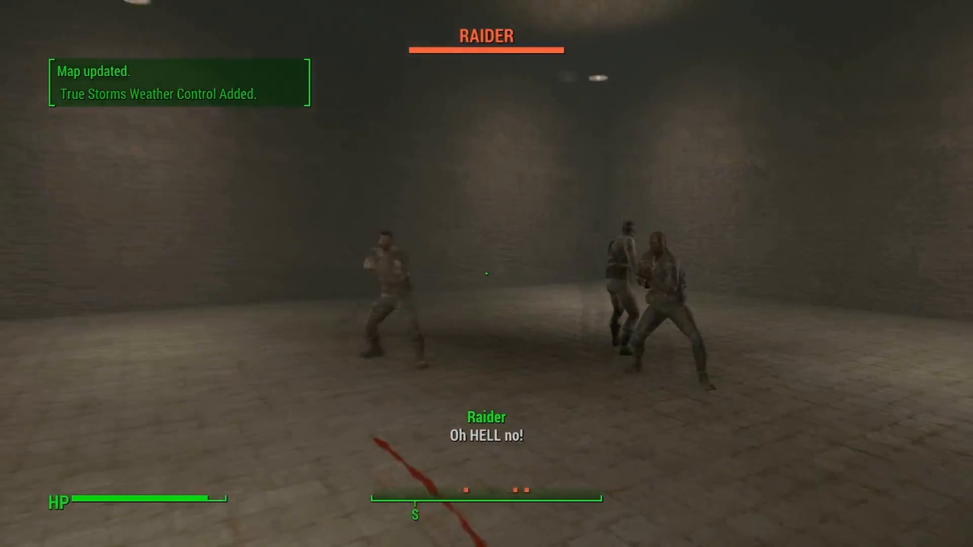
{"action": "key", "text": "s"}
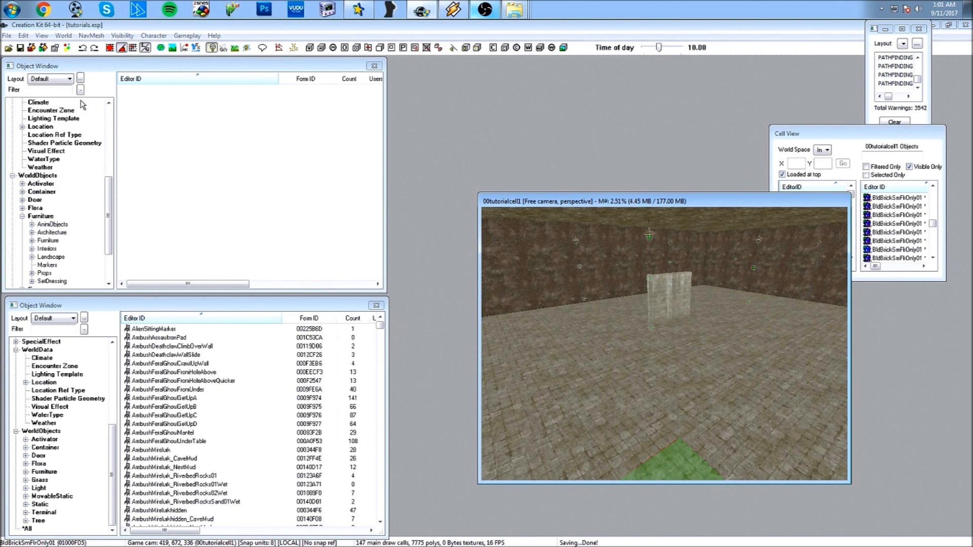
Filter the objects for lvldeathclaw and place a LvlDeathclawAmbush actor on the floor near the concrete wall in 00tutorialcell1.
{"action": "left_click", "coordinate": [52, 90]}
{"action": "type", "text": "lvldeathclaw"}
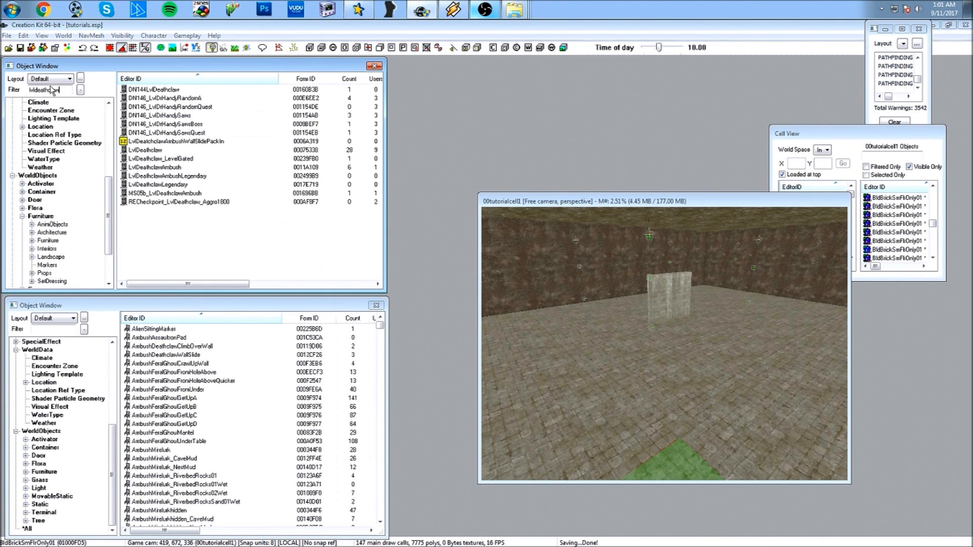
{"action": "left_click_drag", "start_coordinate": [152, 121], "coordinate": [624, 342]}
{"action": "scroll", "coordinate": [637, 339], "scroll_direction": "up", "scroll_amount": 3}
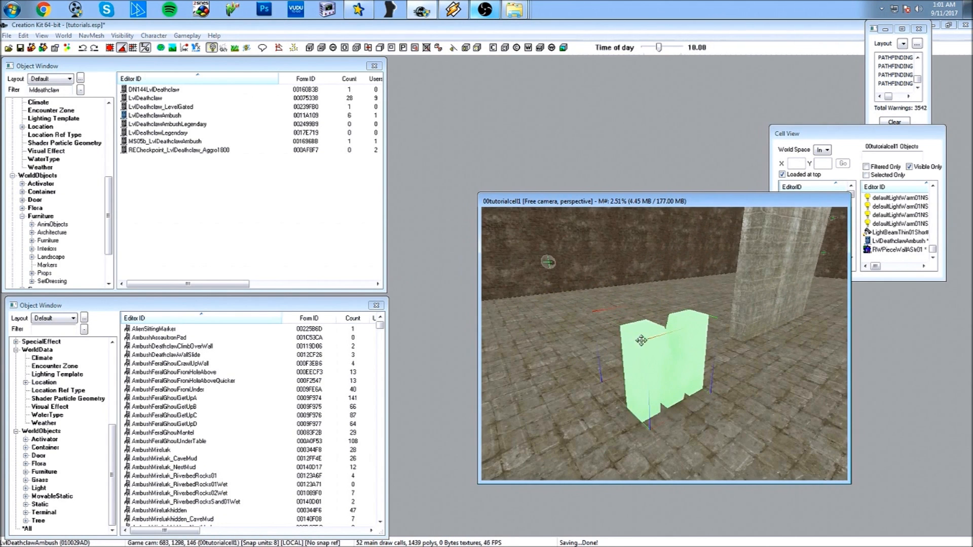
Examine which scripts are attached to the placed LvlDeathclawAmbush reference, leaving its settings as they are.
{"action": "double_click", "coordinate": [632, 341]}
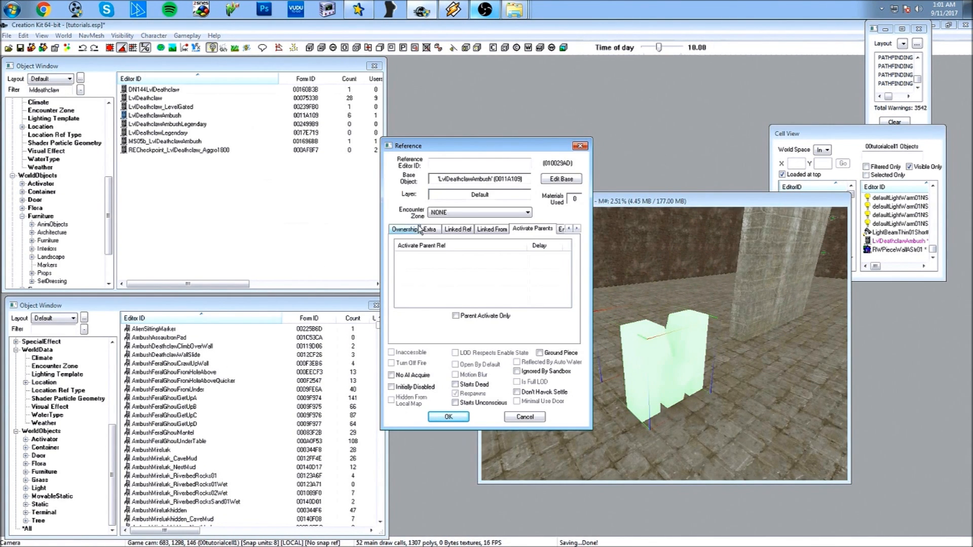
{"action": "left_click", "coordinate": [576, 229]}
{"action": "left_click", "coordinate": [577, 228]}
{"action": "left_click", "coordinate": [577, 228]}
{"action": "left_click", "coordinate": [576, 229]}
{"action": "left_click", "coordinate": [577, 229]}
{"action": "left_click", "coordinate": [577, 229]}
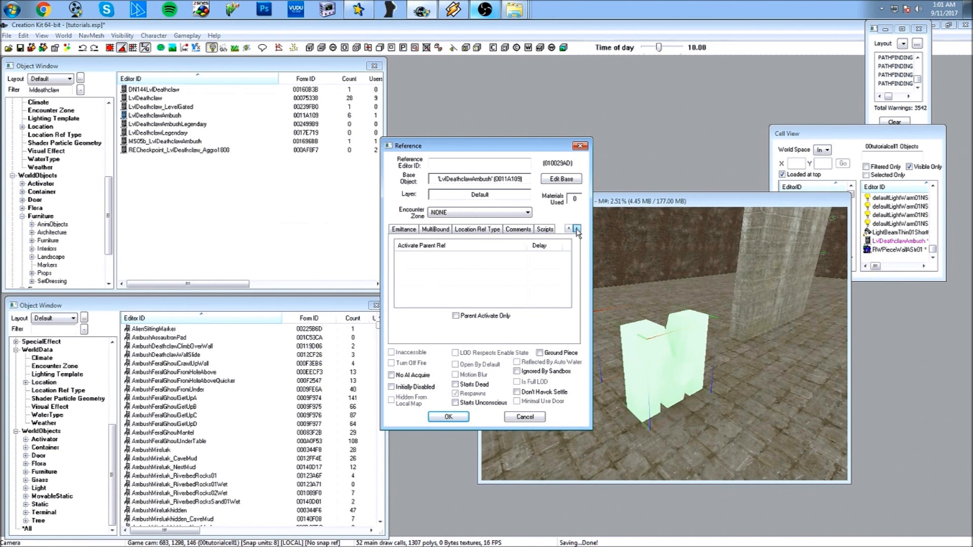
{"action": "left_click", "coordinate": [550, 229]}
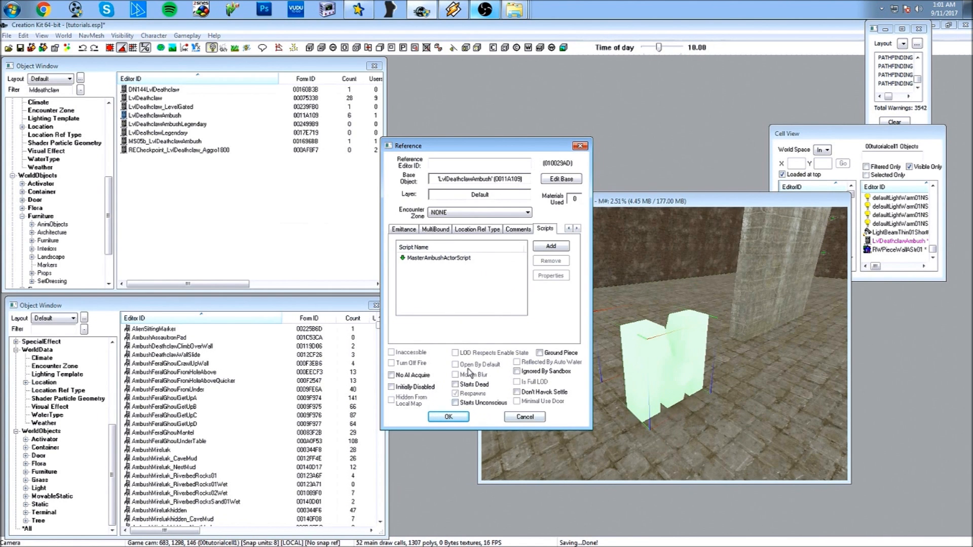
{"action": "left_click", "coordinate": [525, 416]}
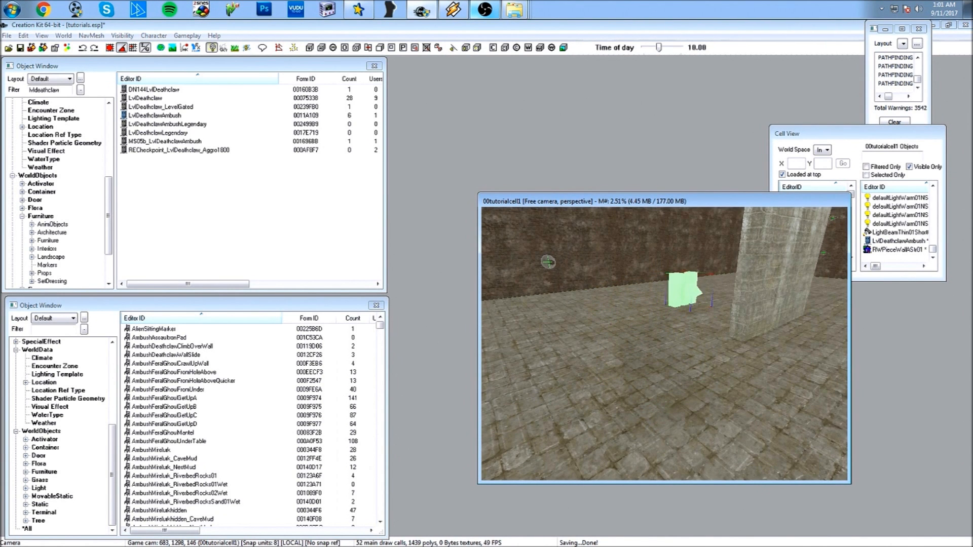
Place an AmbushDeathclawClimbOverWall furniture marker in the cell near the concrete wall.
{"action": "scroll", "coordinate": [660, 293], "scroll_direction": "down", "scroll_amount": 3}
{"action": "mouse_move", "coordinate": [660, 293]}
{"action": "middle_mouse_down", "text": "shift"}
{"action": "mouse_move", "coordinate": [640, 328]}
{"action": "mouse_move", "coordinate": [656, 334]}
{"action": "mouse_move", "coordinate": [646, 361]}
{"action": "middle_mouse_up", "text": "shift"}
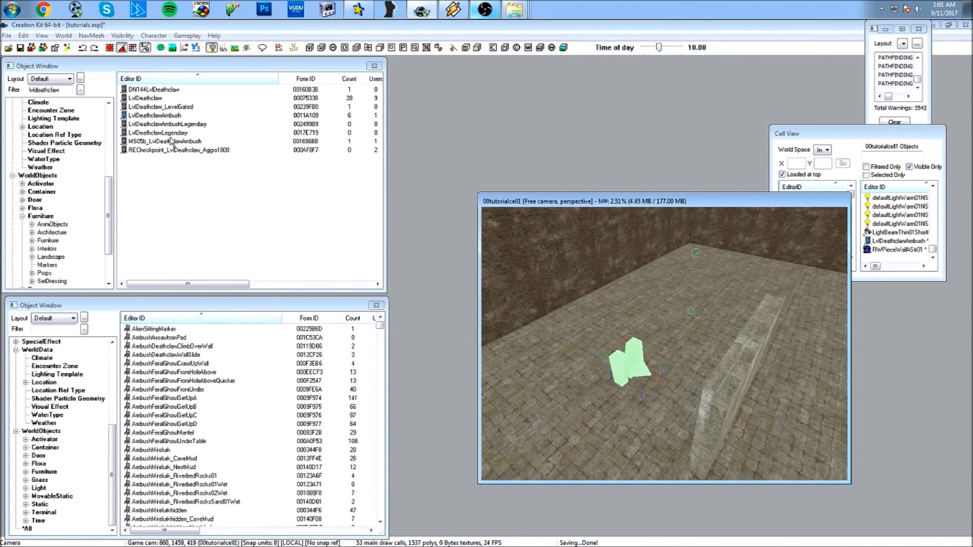
{"action": "left_click", "coordinate": [41, 329]}
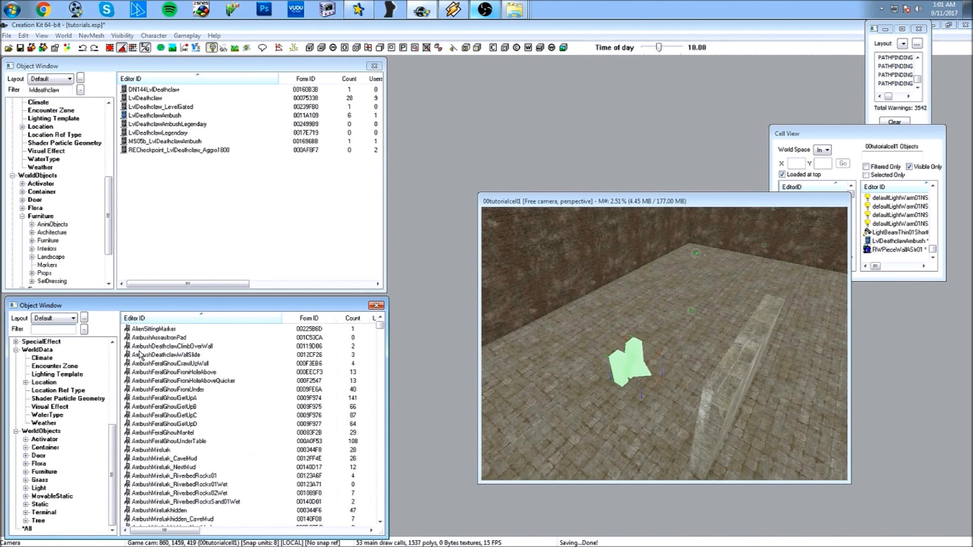
{"action": "left_click_drag", "start_coordinate": [156, 353], "coordinate": [446, 390]}
{"action": "left_click_drag", "start_coordinate": [748, 416], "coordinate": [732, 416]}
Rotate and move the climb-over-wall marker so it spans the concrete wall, with its starting end beside the deathclaw actor.
{"action": "right_click_drag", "start_coordinate": [675, 386], "coordinate": [698, 397]}
{"action": "scroll", "coordinate": [674, 388], "scroll_direction": "down", "scroll_amount": 3}
{"action": "scroll", "coordinate": [674, 390], "scroll_direction": "up", "scroll_amount": 3}
{"action": "left_click_drag", "start_coordinate": [681, 378], "coordinate": [606, 345]}
{"action": "middle_click_drag", "start_coordinate": [607, 344], "coordinate": [621, 341], "text": "shift"}
{"action": "left_click_drag", "start_coordinate": [646, 302], "coordinate": [639, 310]}
{"action": "scroll", "coordinate": [639, 299], "scroll_direction": "up", "scroll_amount": 3}
{"action": "mouse_move", "coordinate": [638, 299]}
{"action": "middle_mouse_down", "text": "shift"}
{"action": "mouse_move", "coordinate": [668, 300]}
{"action": "mouse_move", "coordinate": [655, 296]}
{"action": "mouse_move", "coordinate": [535, 381]}
{"action": "middle_mouse_up", "text": "shift"}
{"action": "scroll", "coordinate": [666, 303], "scroll_direction": "down", "scroll_amount": 5}
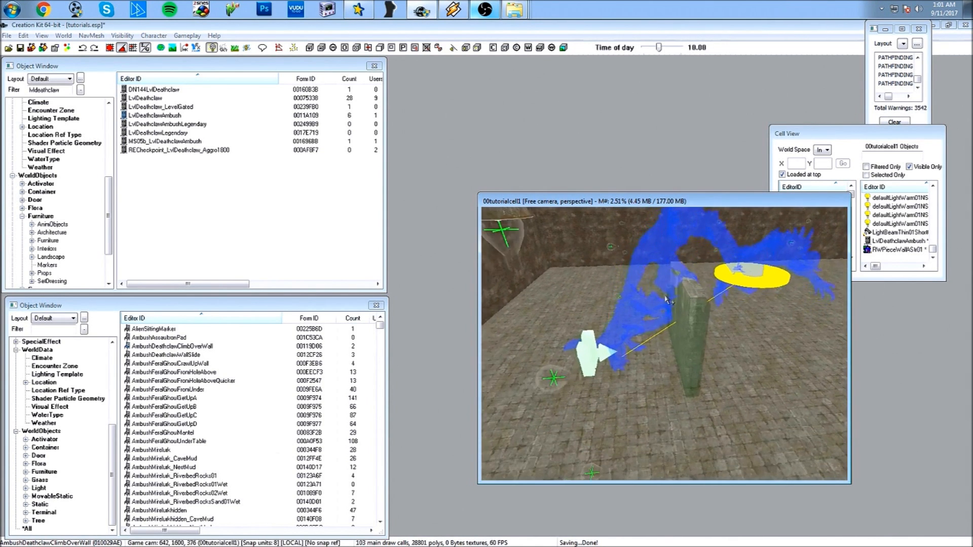
Add a linked reference without a keyword from the LvlDeathclawAmbush actor to the AmbushDeathclawClimbOverWall marker.
{"action": "scroll", "coordinate": [666, 299], "scroll_direction": "up", "scroll_amount": 2}
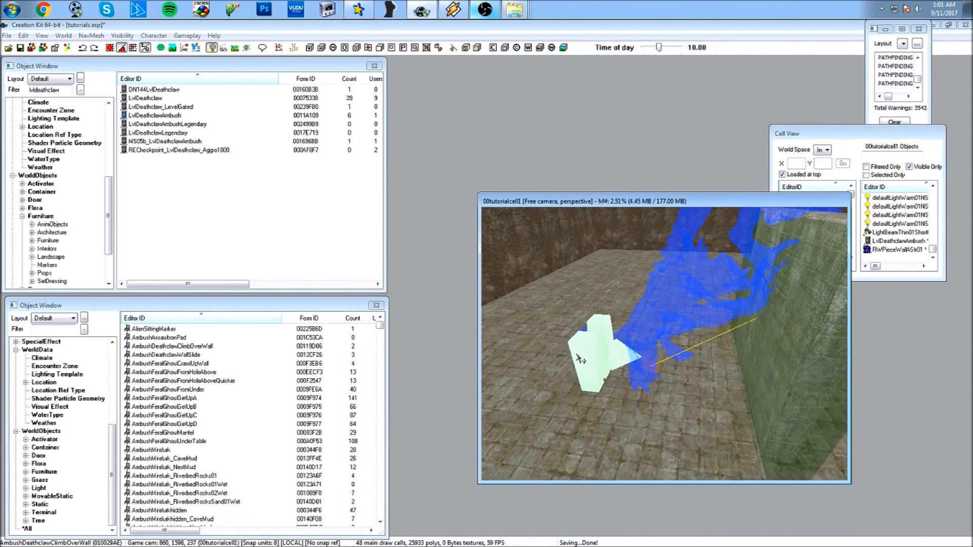
{"action": "double_click", "coordinate": [580, 360]}
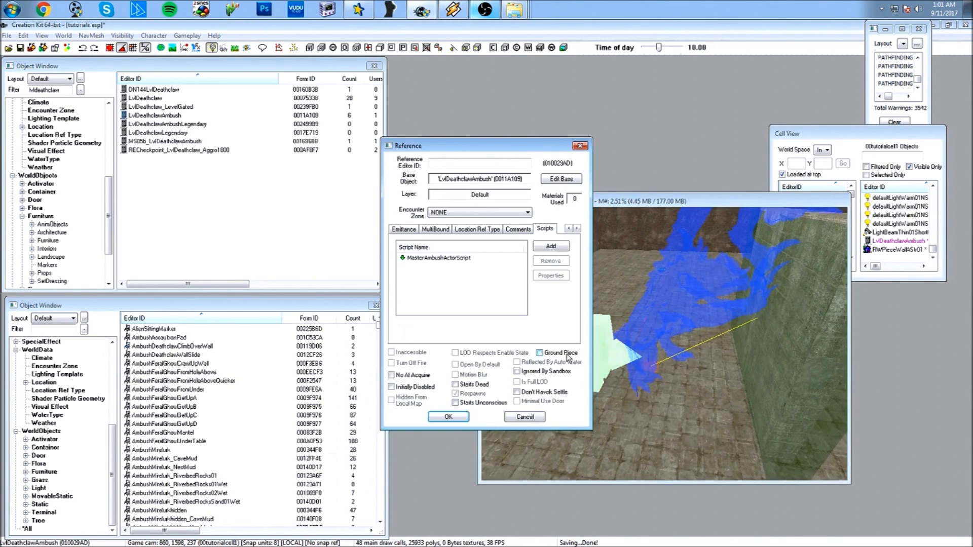
{"action": "left_click", "coordinate": [569, 229]}
{"action": "left_click", "coordinate": [569, 229]}
{"action": "left_click", "coordinate": [569, 229]}
{"action": "left_click", "coordinate": [569, 229]}
{"action": "left_click", "coordinate": [569, 229]}
{"action": "left_click", "coordinate": [569, 229]}
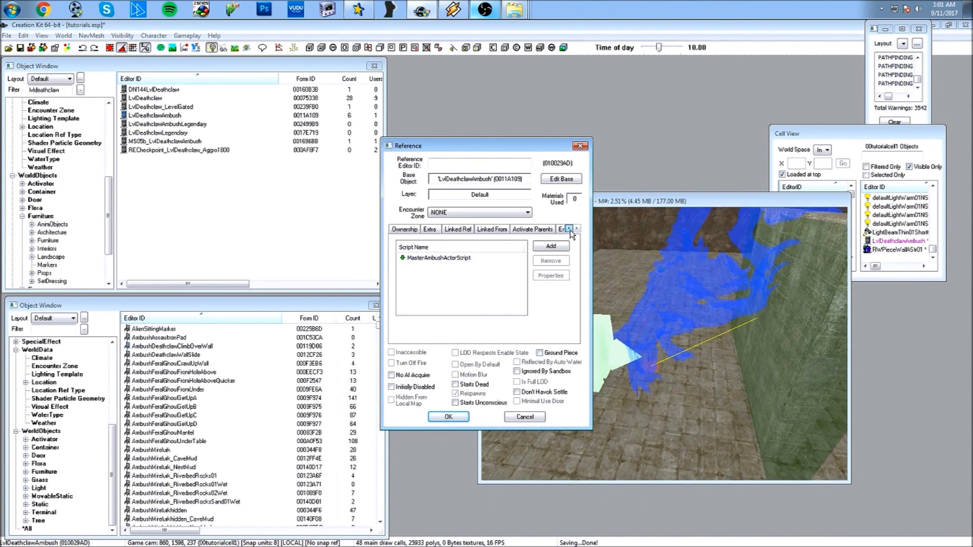
{"action": "left_click", "coordinate": [451, 231]}
{"action": "right_click", "coordinate": [473, 272]}
{"action": "left_click", "coordinate": [492, 279]}
{"action": "left_click", "coordinate": [460, 181]}
{"action": "left_click", "coordinate": [605, 350]}
{"action": "left_click", "coordinate": [435, 288]}
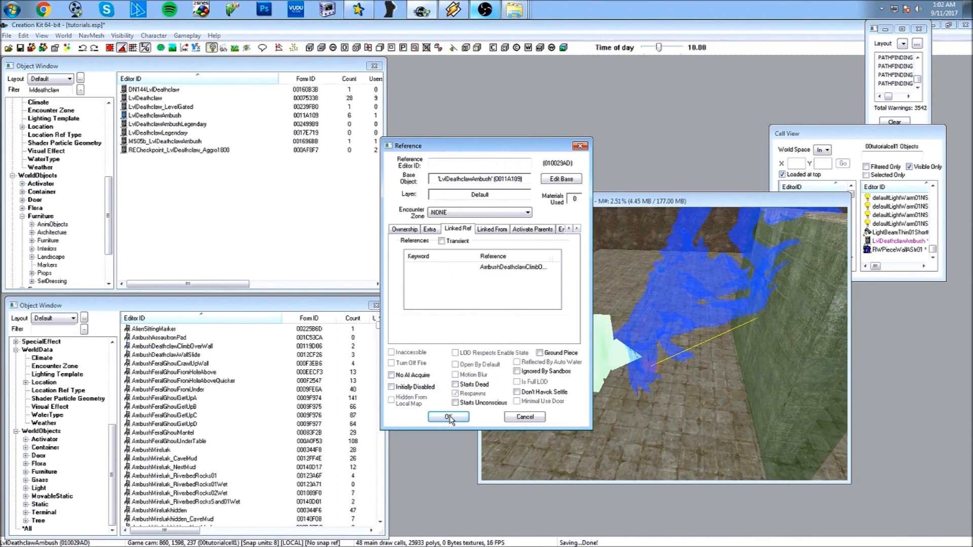
{"action": "left_click", "coordinate": [448, 415]}
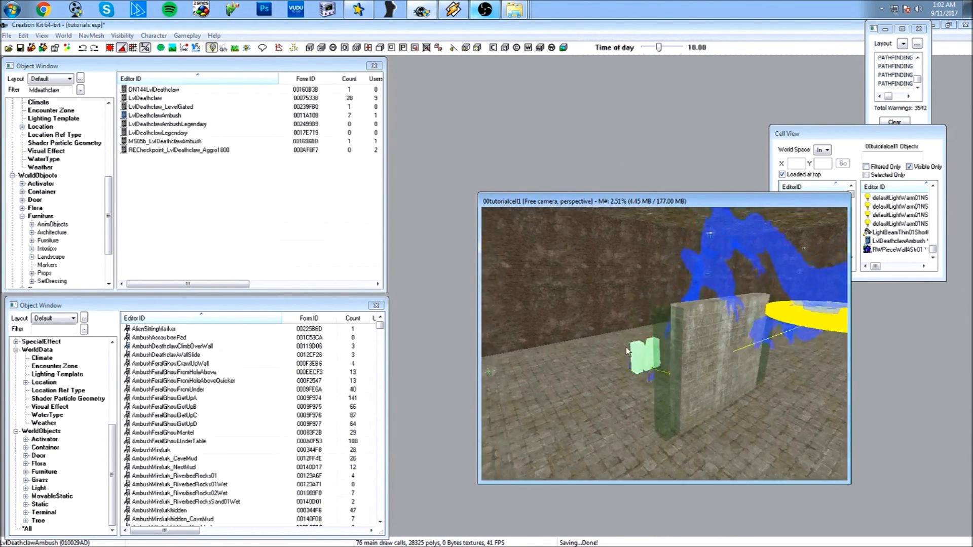
{"action": "mouse_move", "coordinate": [661, 367]}
{"action": "middle_mouse_down", "text": "shift"}
{"action": "mouse_move", "coordinate": [674, 377]}
{"action": "mouse_move", "coordinate": [659, 357]}
{"action": "mouse_move", "coordinate": [658, 372]}
{"action": "middle_mouse_up", "text": "shift"}
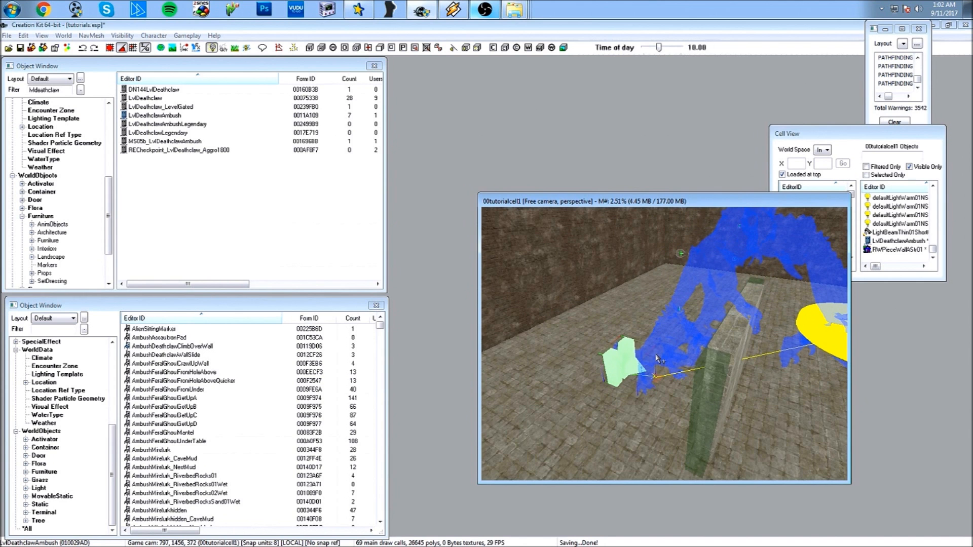
{"action": "middle_click_drag", "start_coordinate": [659, 358], "coordinate": [693, 337], "text": "shift"}
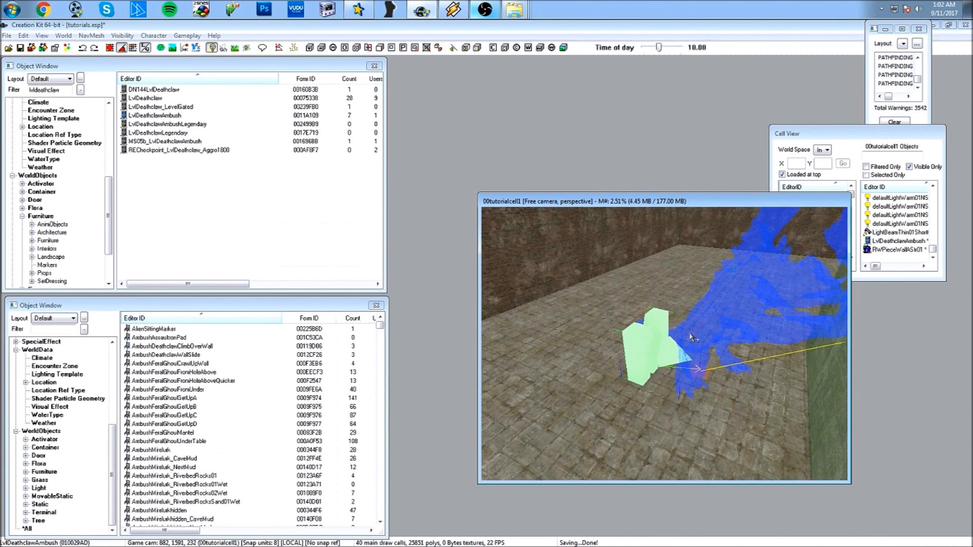
Make the placed LvlDeathclawAmbush actor initially disabled.
{"action": "double_click", "coordinate": [647, 342]}
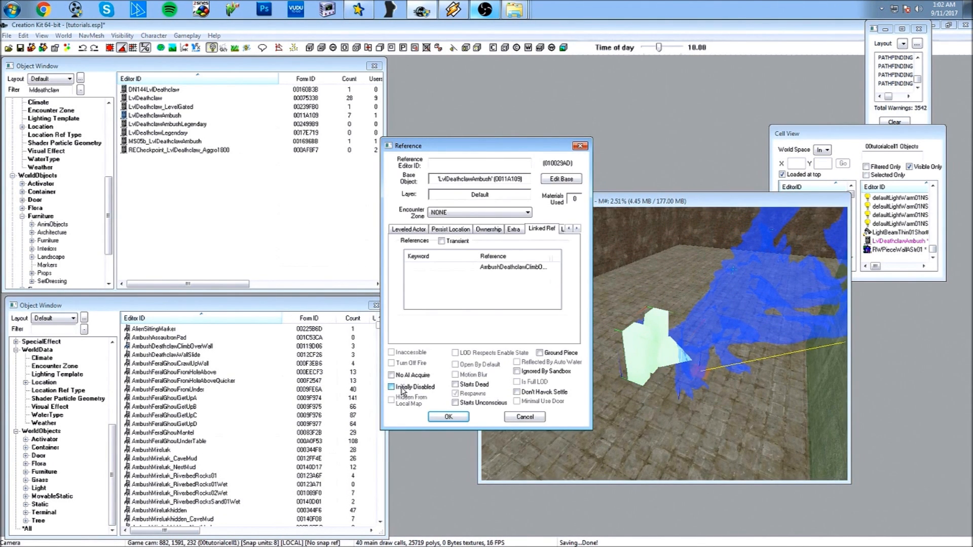
{"action": "left_click", "coordinate": [448, 417]}
Create a DefaultActivateSelfTrigger trigger volume at the AmbushDeathclawClimbOverWall marker.
{"action": "middle_click_drag", "start_coordinate": [710, 344], "coordinate": [651, 321], "text": "shift"}
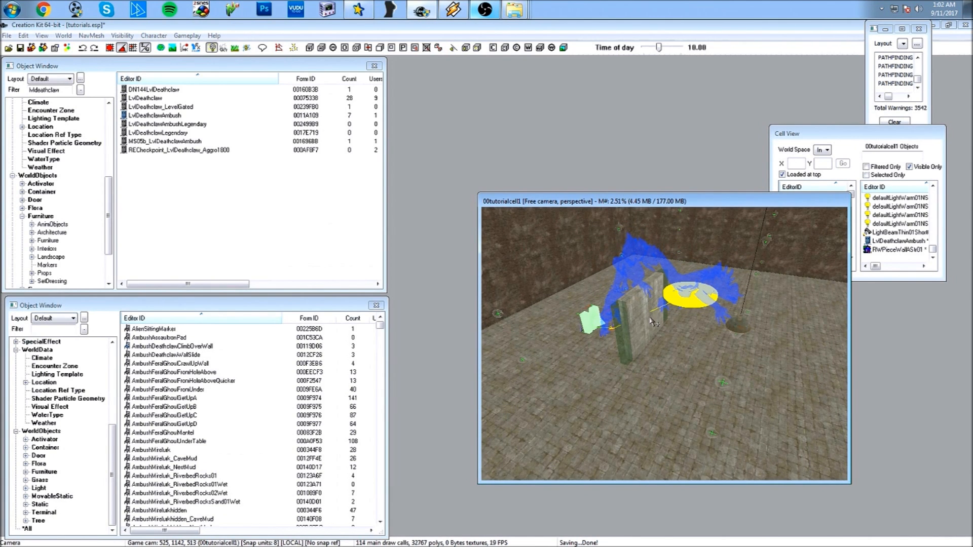
{"action": "left_click", "coordinate": [626, 280]}
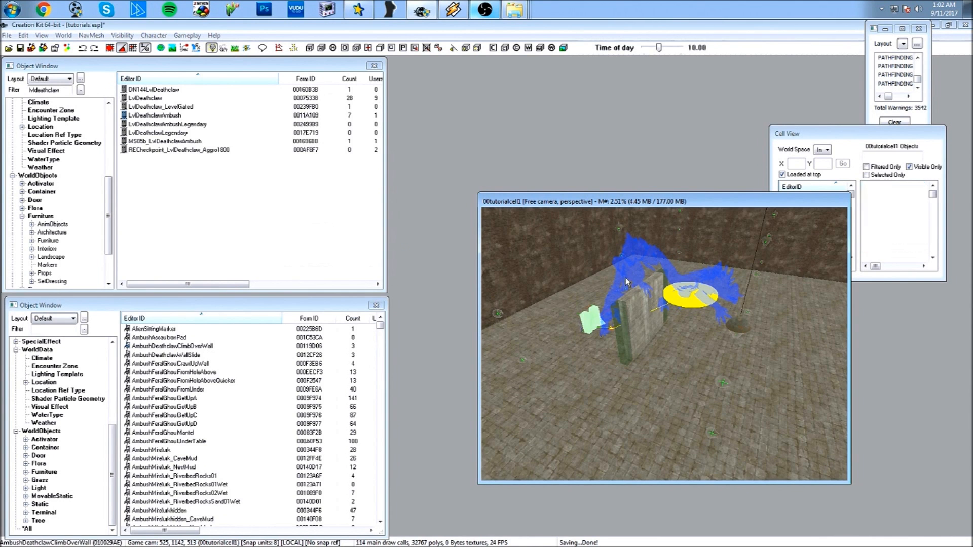
{"action": "left_click", "coordinate": [310, 49]}
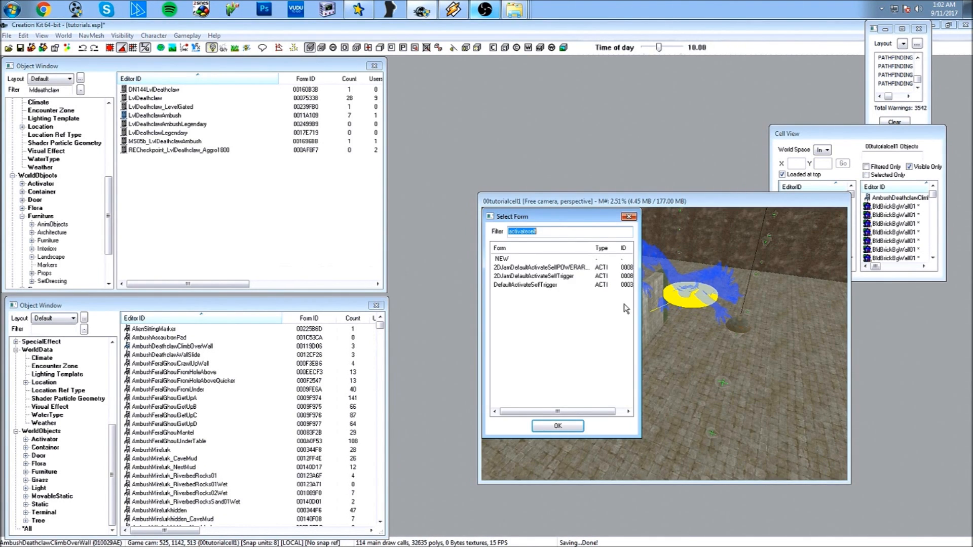
{"action": "left_click", "coordinate": [521, 285]}
{"action": "left_click", "coordinate": [543, 424]}
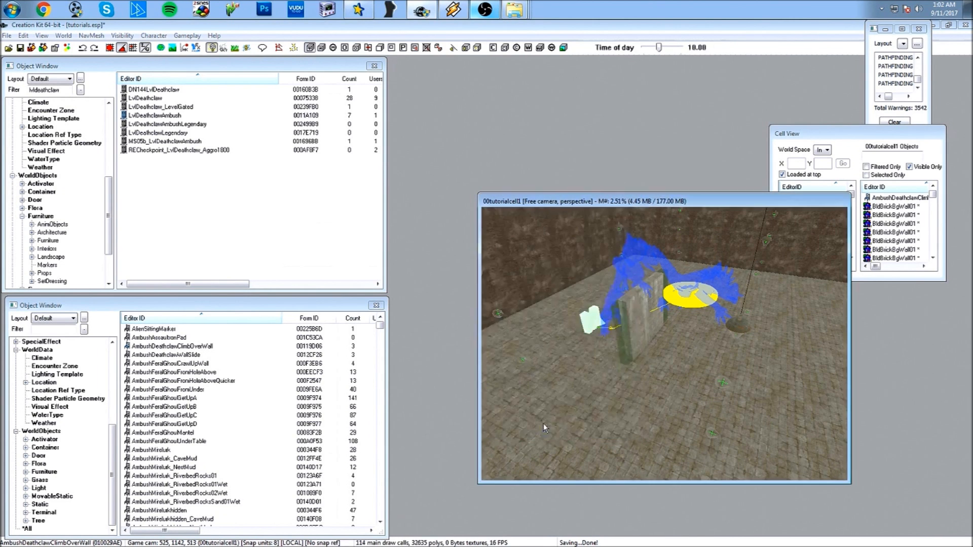
Enlarge the trigger volume in length, width and height so it surrounds the deathclaw actor, the concrete wall and the floor around them.
{"action": "scroll", "coordinate": [632, 355], "scroll_direction": "up", "scroll_amount": 5}
{"action": "middle_click_drag", "start_coordinate": [633, 346], "coordinate": [583, 347]}
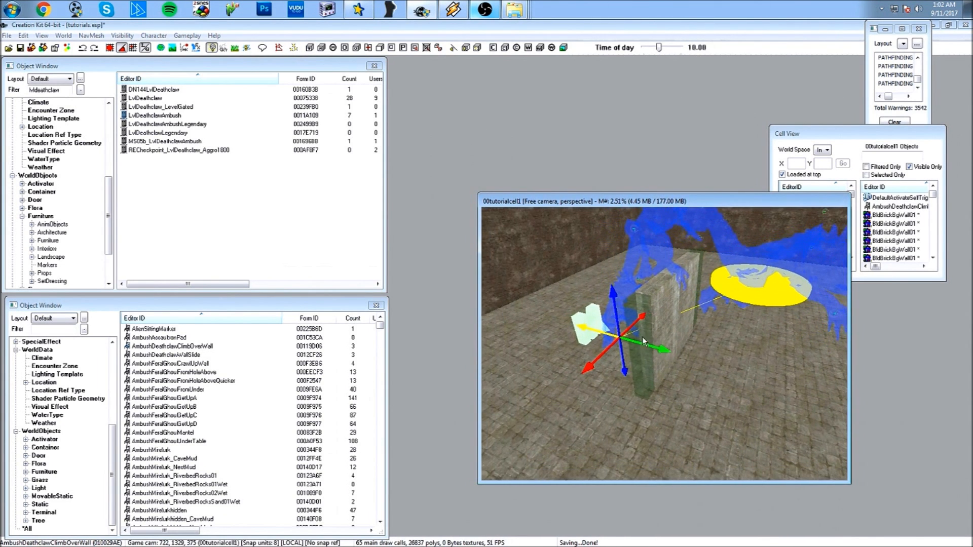
{"action": "left_click_drag", "start_coordinate": [583, 347], "coordinate": [644, 344]}
{"action": "scroll", "coordinate": [689, 360], "scroll_direction": "down", "scroll_amount": 5}
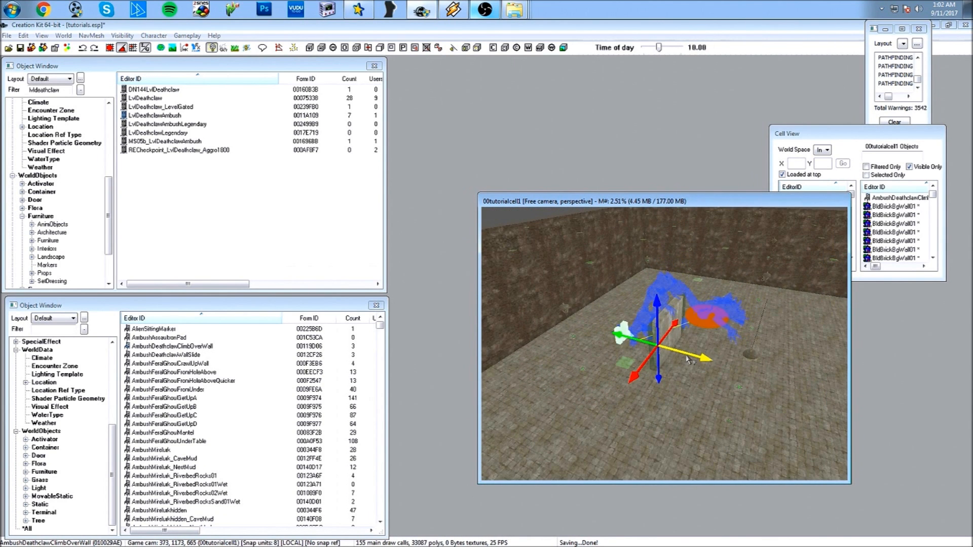
{"action": "scroll", "coordinate": [648, 307], "scroll_direction": "up", "scroll_amount": 4}
{"action": "middle_click_drag", "start_coordinate": [648, 308], "coordinate": [575, 263]}
{"action": "left_click", "coordinate": [678, 323]}
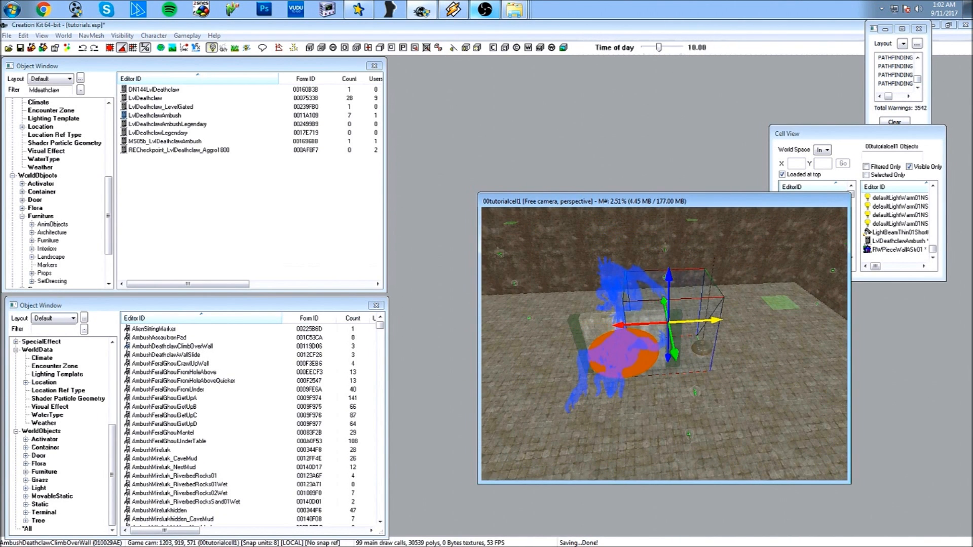
{"action": "left_click_drag", "start_coordinate": [622, 325], "coordinate": [573, 318]}
{"action": "middle_click_drag", "start_coordinate": [573, 319], "coordinate": [626, 311]}
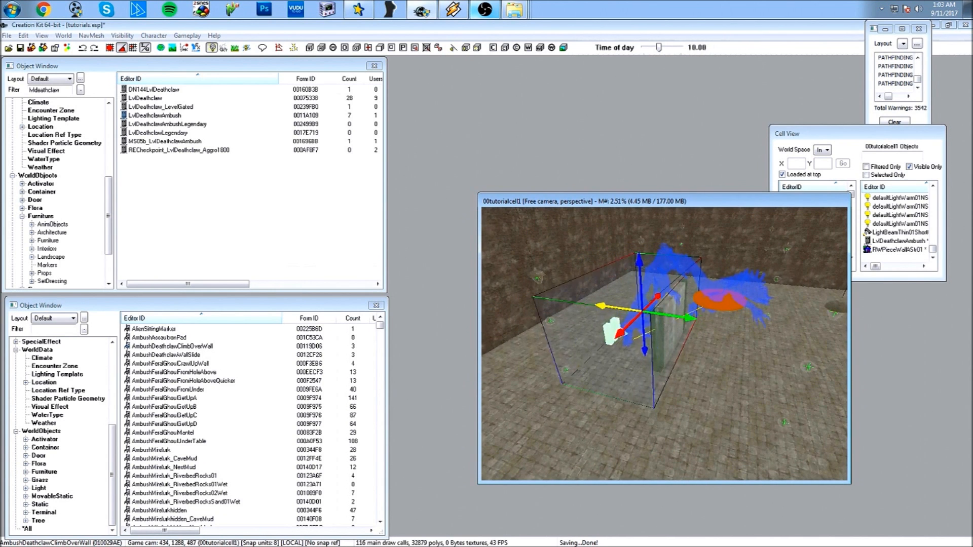
{"action": "left_click_drag", "start_coordinate": [614, 332], "coordinate": [611, 335]}
{"action": "left_click_drag", "start_coordinate": [664, 316], "coordinate": [734, 325]}
{"action": "scroll", "coordinate": [708, 317], "scroll_direction": "down", "scroll_amount": 3}
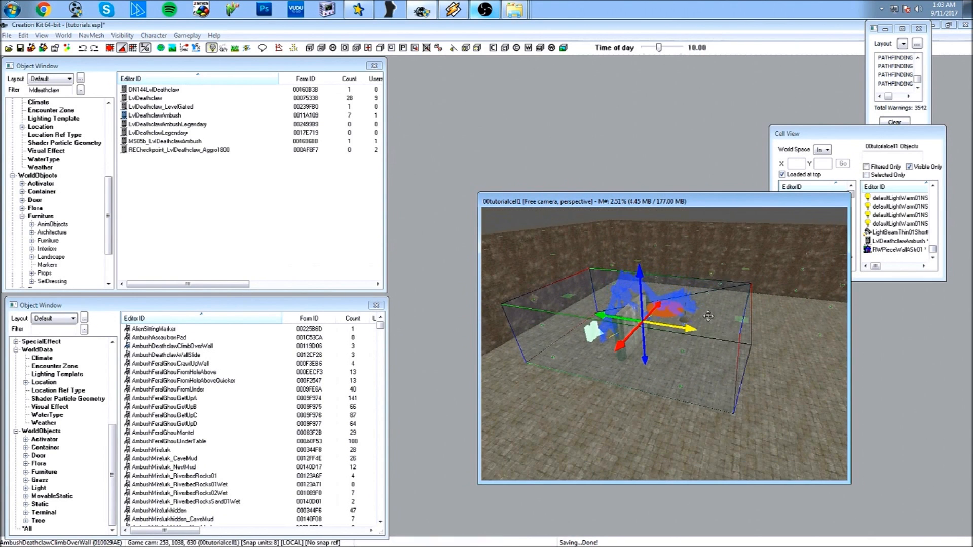
{"action": "left_click_drag", "start_coordinate": [638, 274], "coordinate": [634, 232]}
Assign the DefaultActivateSelfTrigger as the LvlDeathclawAmbush actor's activate parent with an activation delay of 1.
{"action": "mouse_move", "coordinate": [635, 232]}
{"action": "middle_mouse_down"}
{"action": "mouse_move", "coordinate": [573, 230]}
{"action": "mouse_move", "coordinate": [694, 234]}
{"action": "mouse_move", "coordinate": [626, 230]}
{"action": "mouse_move", "coordinate": [625, 247]}
{"action": "middle_mouse_up"}
{"action": "scroll", "coordinate": [616, 265], "scroll_direction": "up", "scroll_amount": 10}
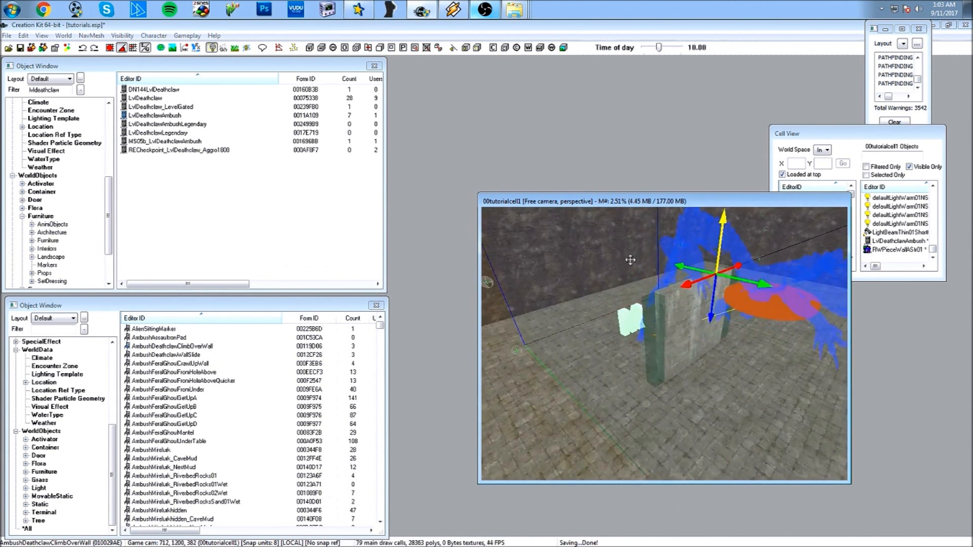
{"action": "double_click", "coordinate": [627, 303]}
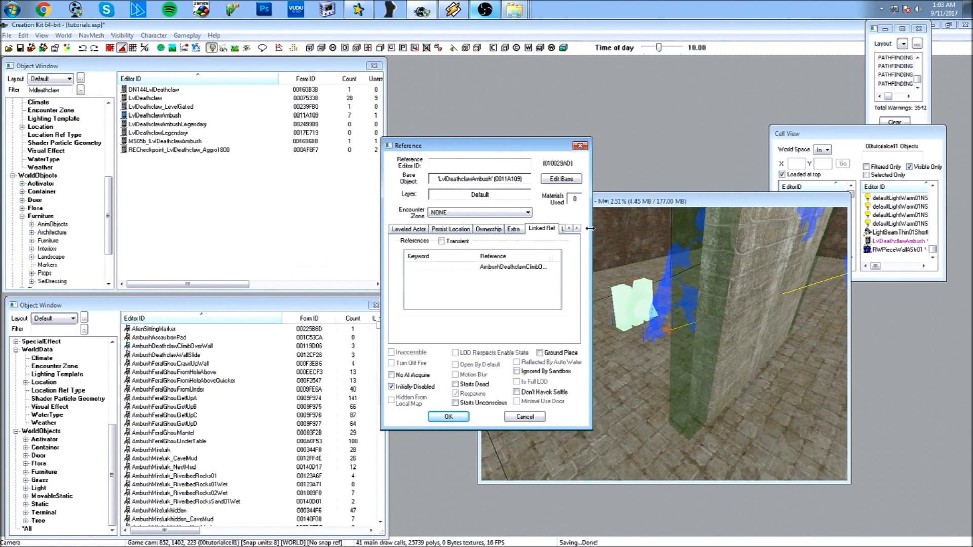
{"action": "left_click", "coordinate": [577, 228]}
{"action": "left_click", "coordinate": [577, 229]}
{"action": "left_click", "coordinate": [531, 229]}
{"action": "right_click", "coordinate": [509, 278]}
{"action": "left_click", "coordinate": [519, 282]}
{"action": "left_click", "coordinate": [480, 176]}
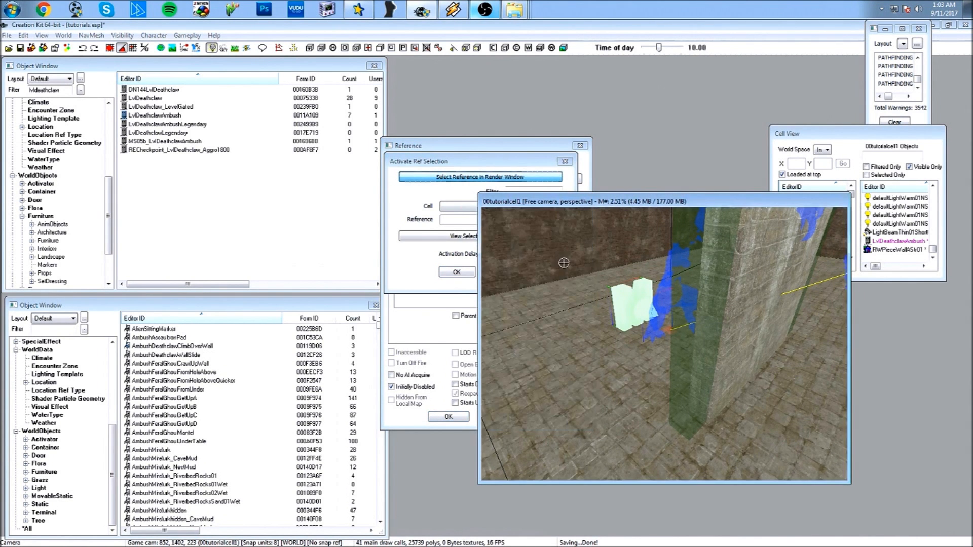
{"action": "scroll", "coordinate": [572, 268], "scroll_direction": "down", "scroll_amount": 5}
{"action": "left_click", "coordinate": [585, 272]}
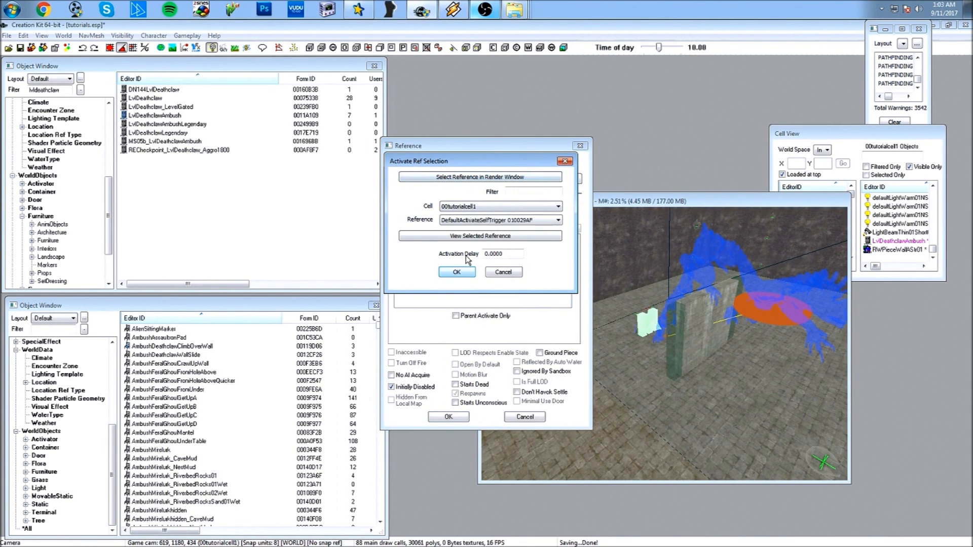
{"action": "left_click_drag", "start_coordinate": [503, 253], "coordinate": [467, 259]}
{"action": "type", "text": "1"}
{"action": "key", "text": "Return"}
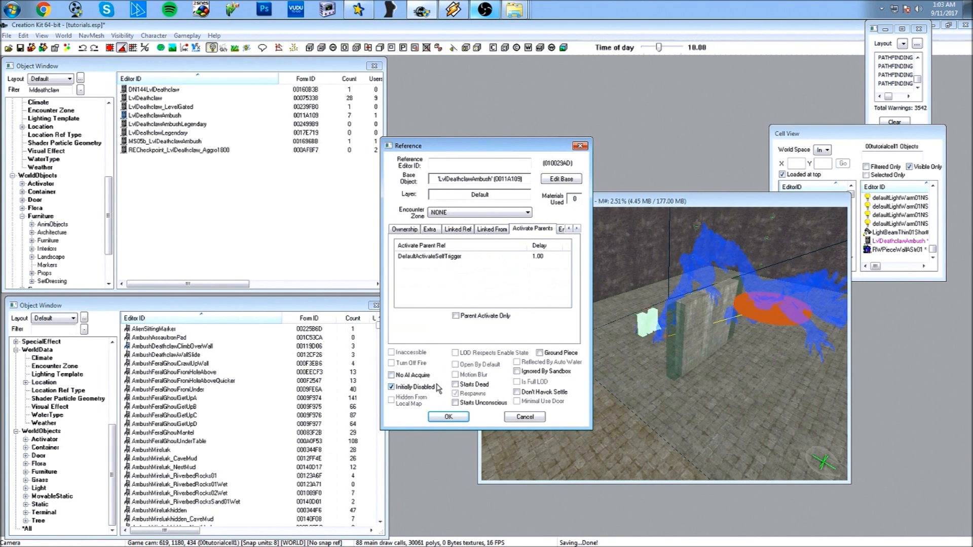
{"action": "left_click", "coordinate": [448, 417]}
Attach the DefaultEnableDisableTrigScript script to the placed trigger volume, keeping its default property values.
{"action": "scroll", "coordinate": [590, 362], "scroll_direction": "down", "scroll_amount": 5}
{"action": "middle_click_drag", "start_coordinate": [591, 362], "coordinate": [573, 355], "text": "shift"}
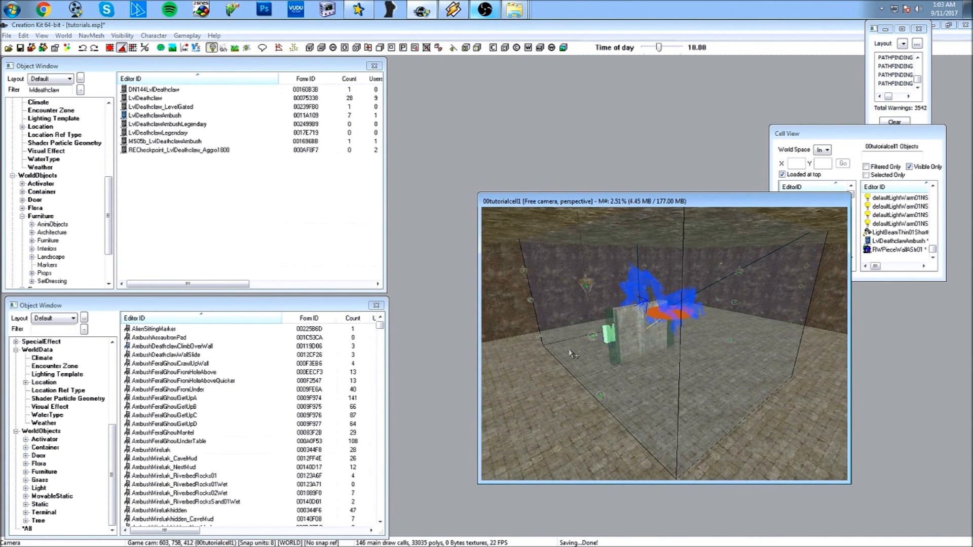
{"action": "double_click", "coordinate": [650, 377]}
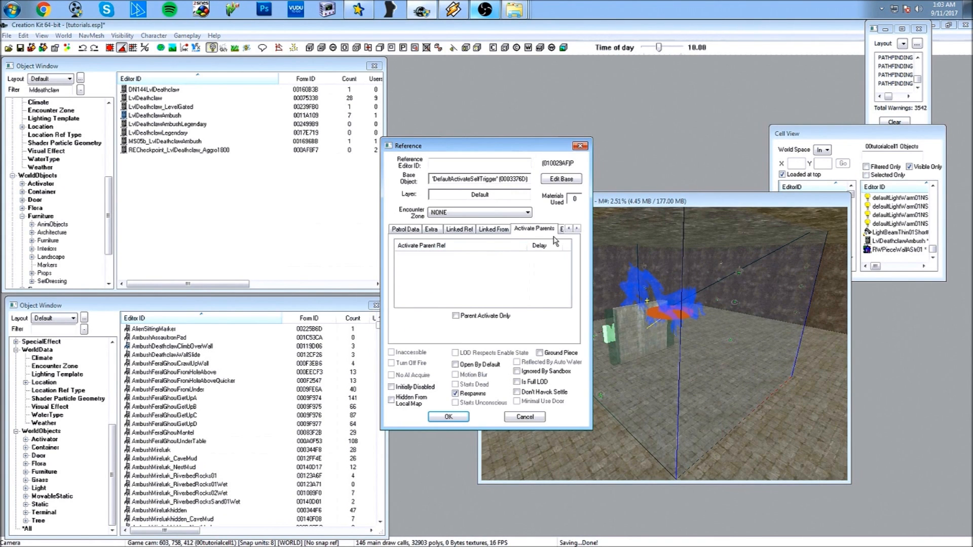
{"action": "left_click", "coordinate": [576, 229]}
{"action": "left_click", "coordinate": [576, 230]}
{"action": "left_click", "coordinate": [576, 230]}
{"action": "left_click", "coordinate": [576, 230]}
{"action": "left_click", "coordinate": [501, 231]}
{"action": "left_click", "coordinate": [545, 249]}
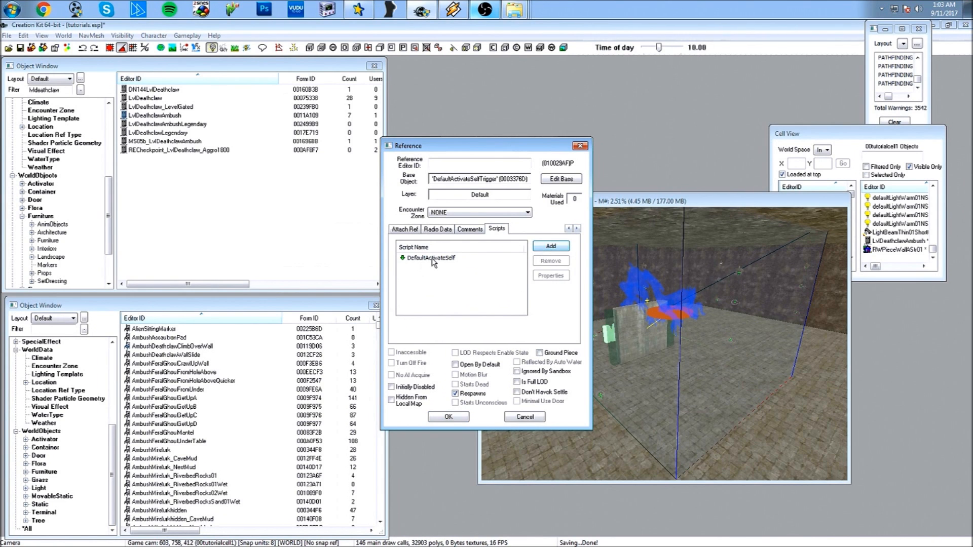
{"action": "left_click", "coordinate": [551, 246]}
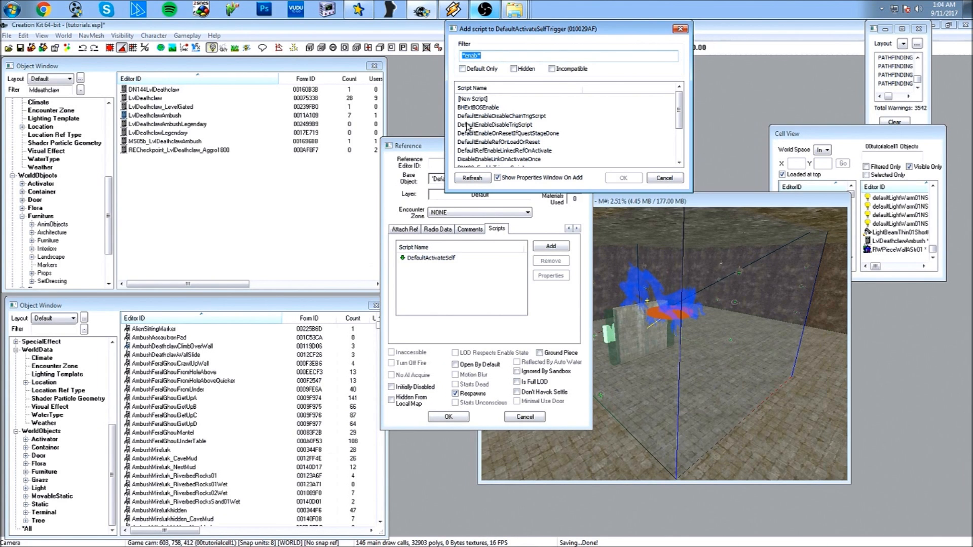
{"action": "double_click", "coordinate": [506, 125]}
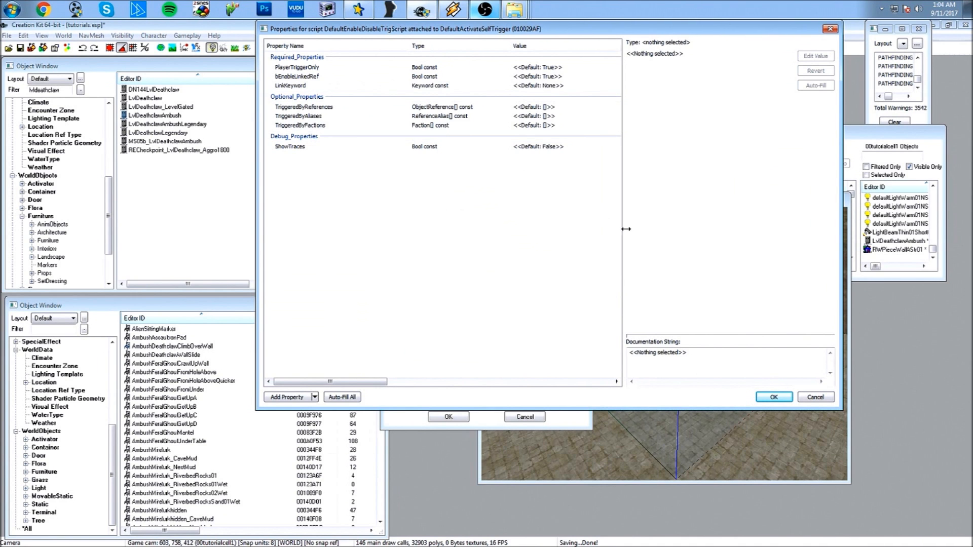
{"action": "left_click", "coordinate": [755, 398]}
{"action": "left_click", "coordinate": [432, 258]}
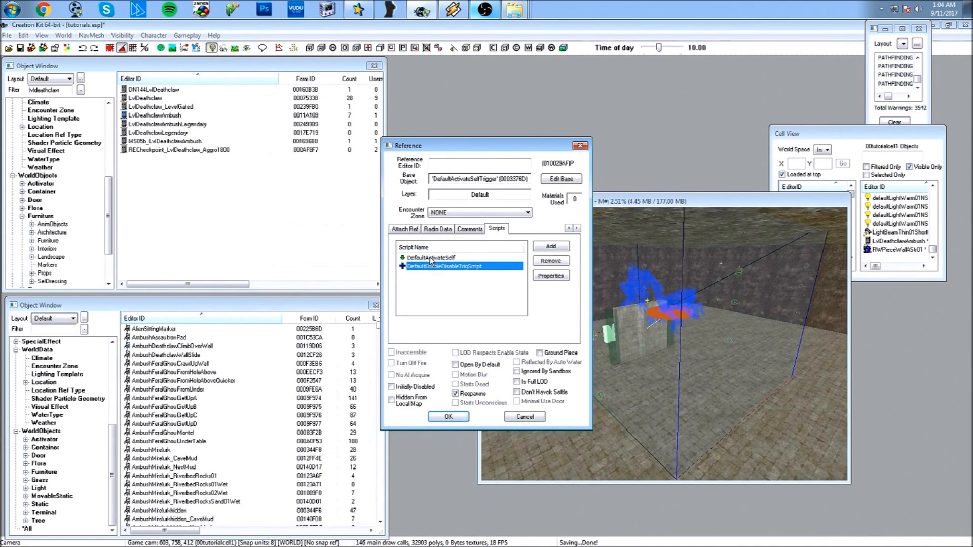
{"action": "left_click", "coordinate": [454, 417]}
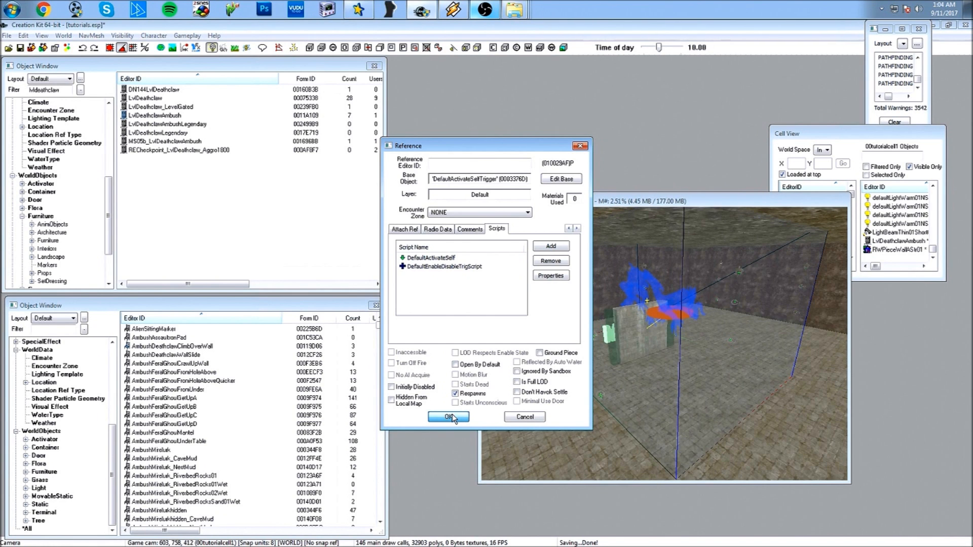
{"action": "left_click", "coordinate": [449, 417]}
Add a linked reference without a keyword from the trigger volume to the LvlDeathclawAmbush actor.
{"action": "left_click", "coordinate": [571, 341]}
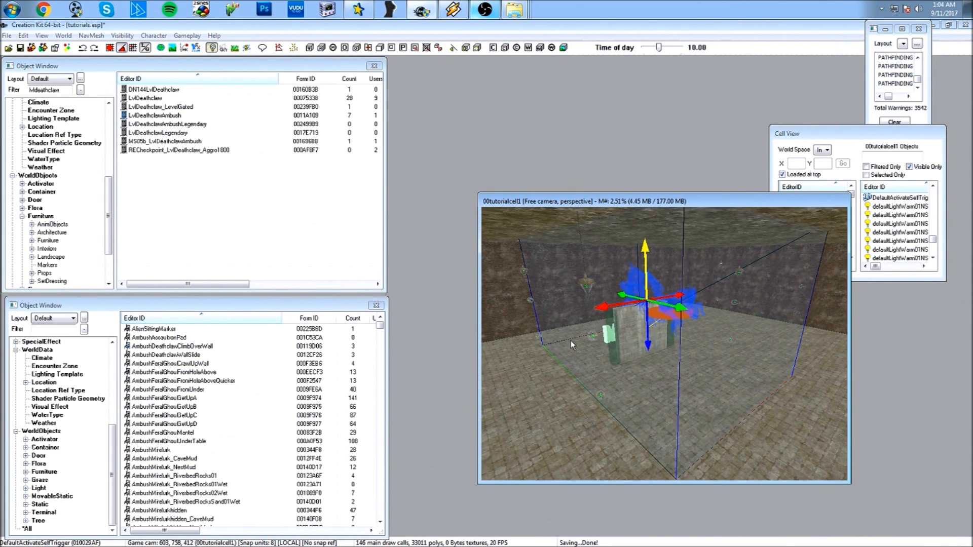
{"action": "double_click", "coordinate": [598, 348]}
{"action": "left_click", "coordinate": [682, 341]}
{"action": "scroll", "coordinate": [689, 343], "scroll_direction": "up", "scroll_amount": 4}
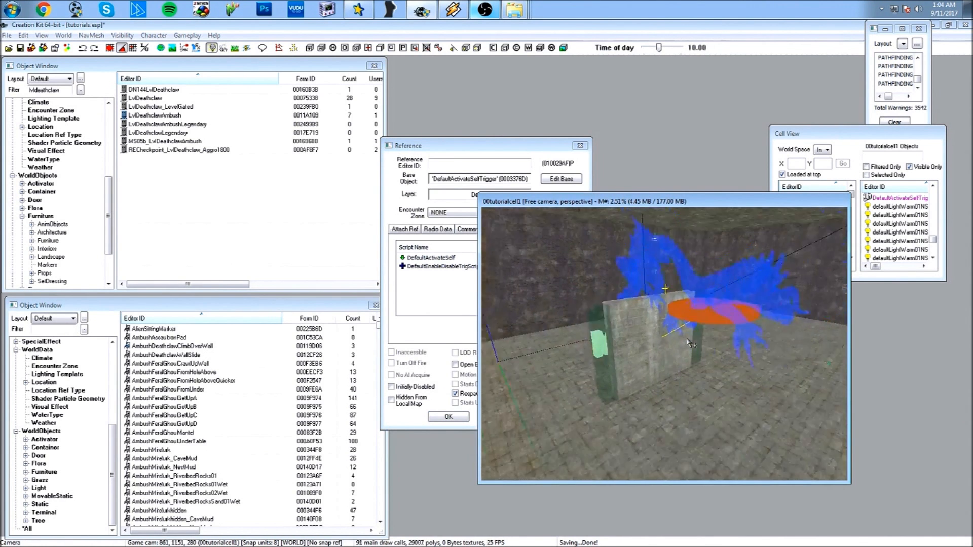
{"action": "scroll", "coordinate": [689, 343], "scroll_direction": "up", "scroll_amount": 5}
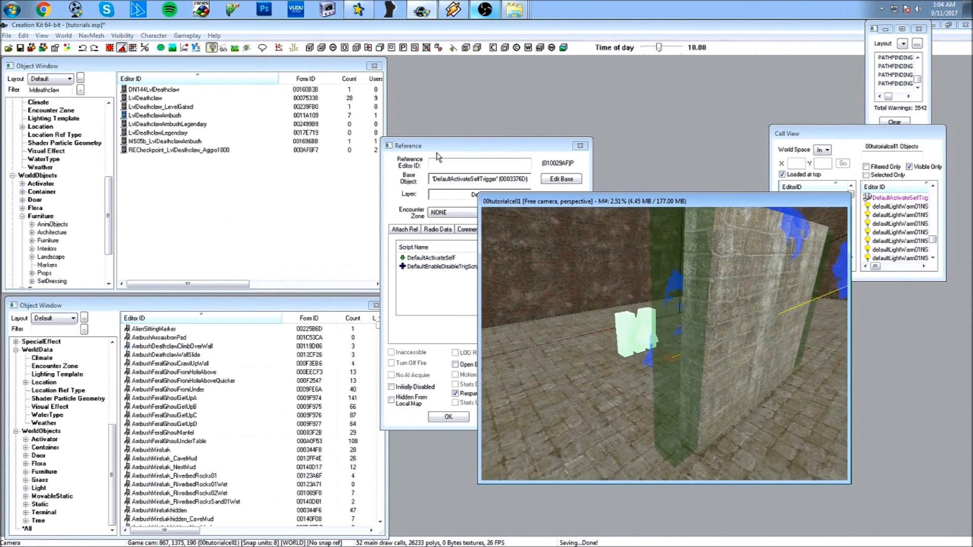
{"action": "left_click", "coordinate": [522, 191]}
{"action": "left_click", "coordinate": [568, 229]}
{"action": "left_click", "coordinate": [568, 229]}
{"action": "left_click", "coordinate": [568, 229]}
{"action": "left_click", "coordinate": [568, 229]}
{"action": "left_click", "coordinate": [568, 229]}
{"action": "left_click", "coordinate": [568, 229]}
{"action": "left_click", "coordinate": [422, 230]}
{"action": "right_click", "coordinate": [480, 266]}
{"action": "left_click", "coordinate": [494, 272]}
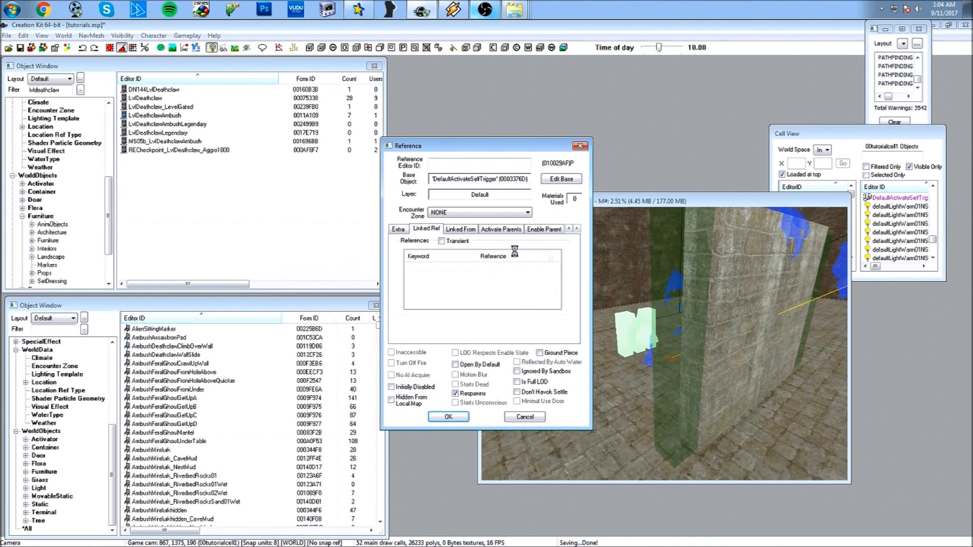
{"action": "left_click", "coordinate": [470, 181]}
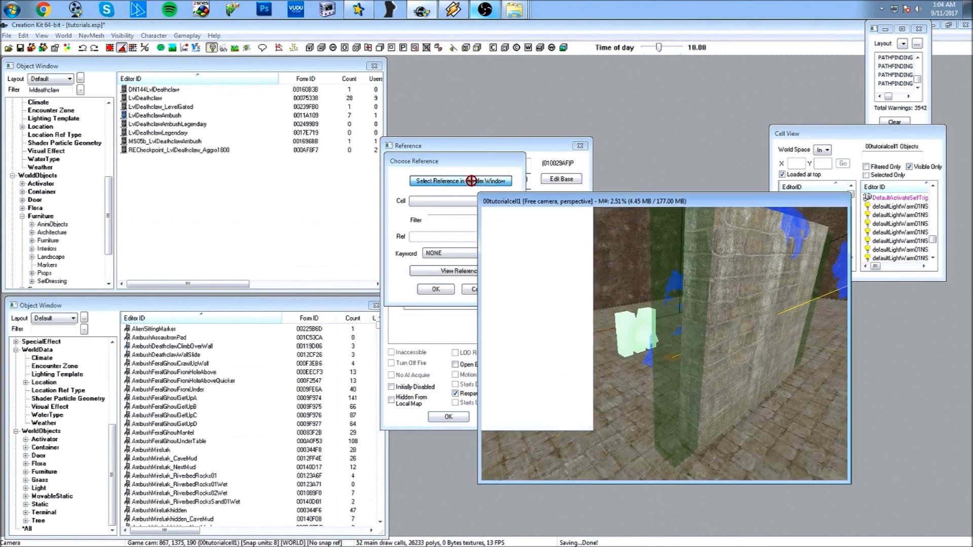
{"action": "left_click", "coordinate": [621, 328]}
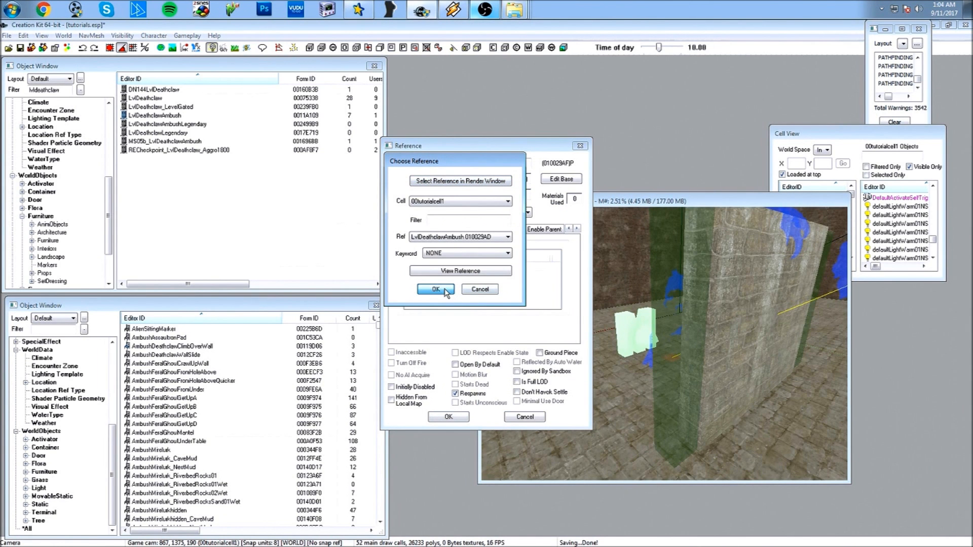
{"action": "left_click", "coordinate": [444, 291]}
{"action": "left_click", "coordinate": [448, 418]}
Inspect the arrangement of the trigger volume, deathclaw actor, climb-over marker and concrete wall from several distances and angles.
{"action": "scroll", "coordinate": [600, 358], "scroll_direction": "up", "scroll_amount": 5}
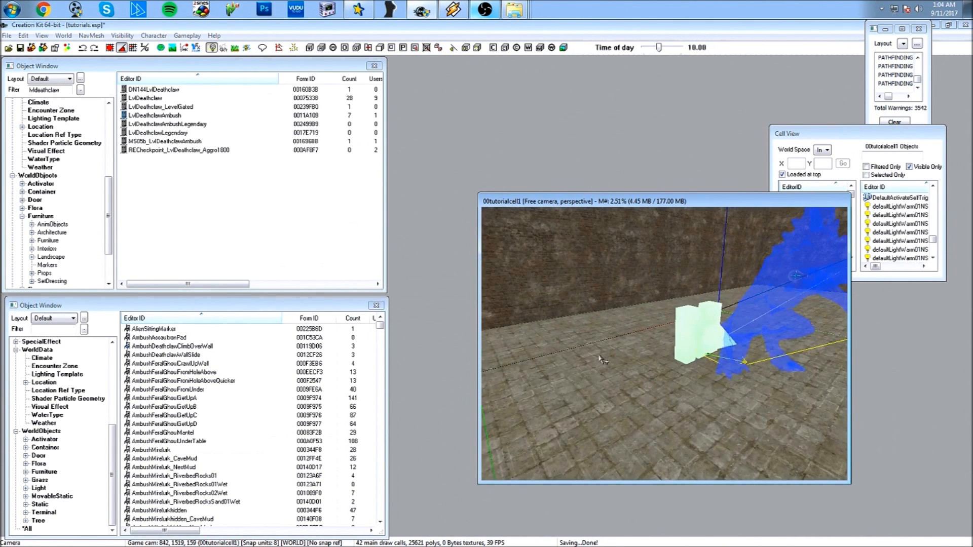
{"action": "scroll", "coordinate": [599, 359], "scroll_direction": "down", "scroll_amount": 10}
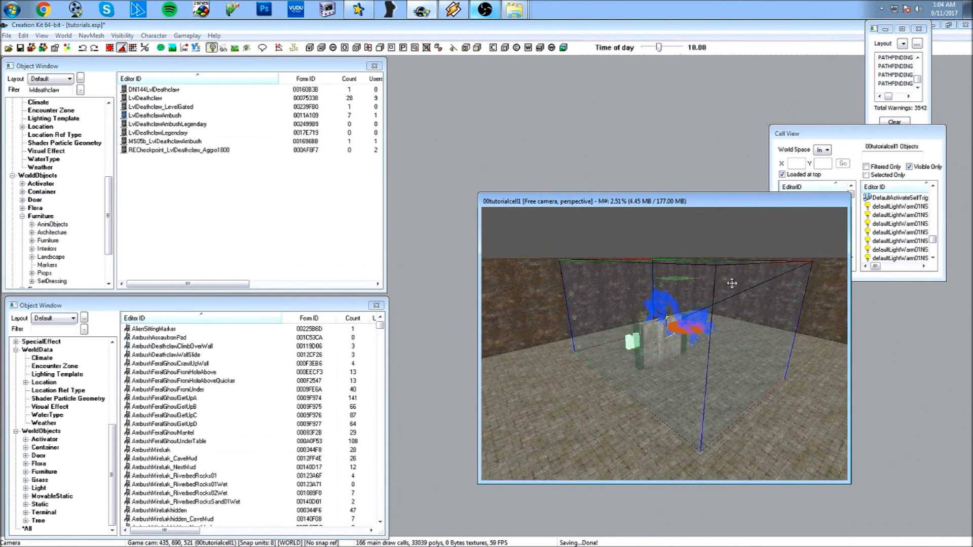
{"action": "scroll", "coordinate": [659, 316], "scroll_direction": "up", "scroll_amount": 10}
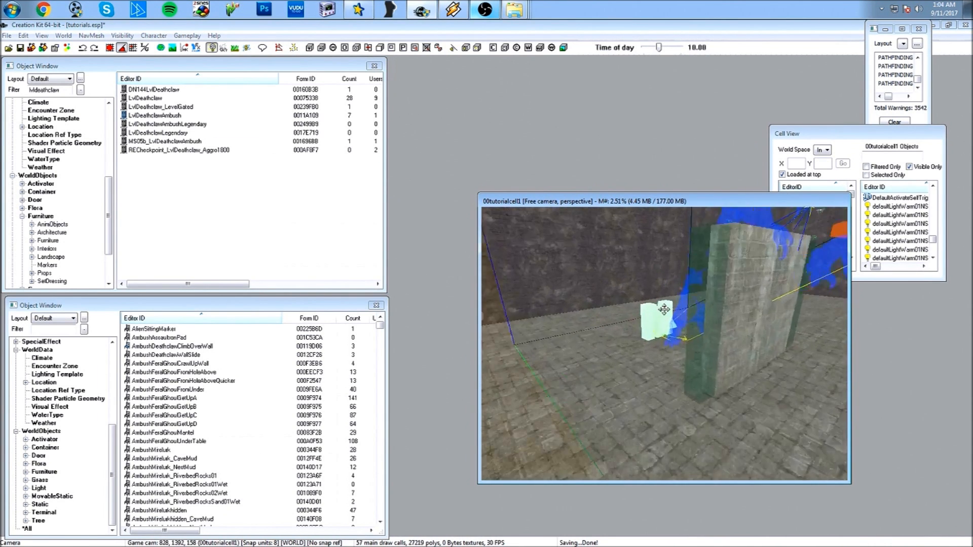
{"action": "scroll", "coordinate": [667, 320], "scroll_direction": "down", "scroll_amount": 10}
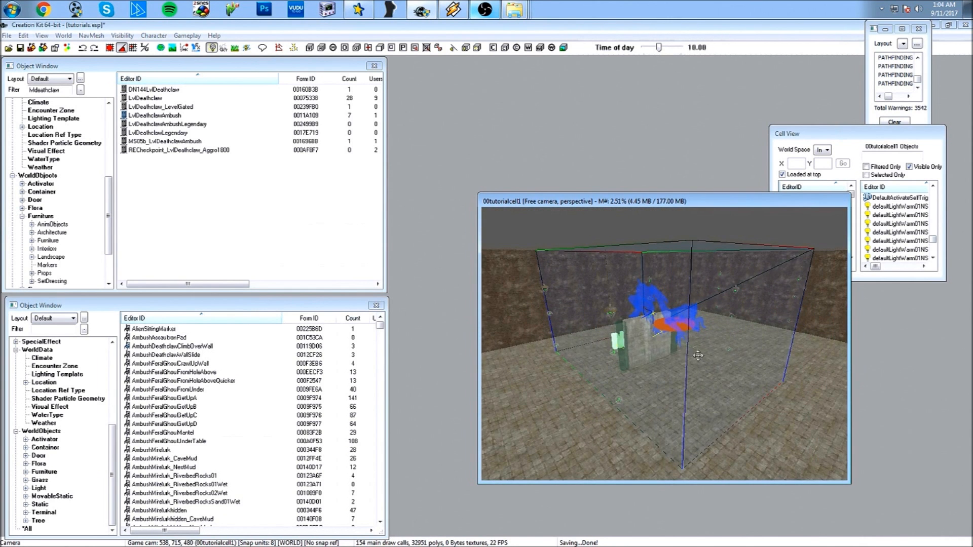
{"action": "scroll", "coordinate": [699, 356], "scroll_direction": "up", "scroll_amount": 10}
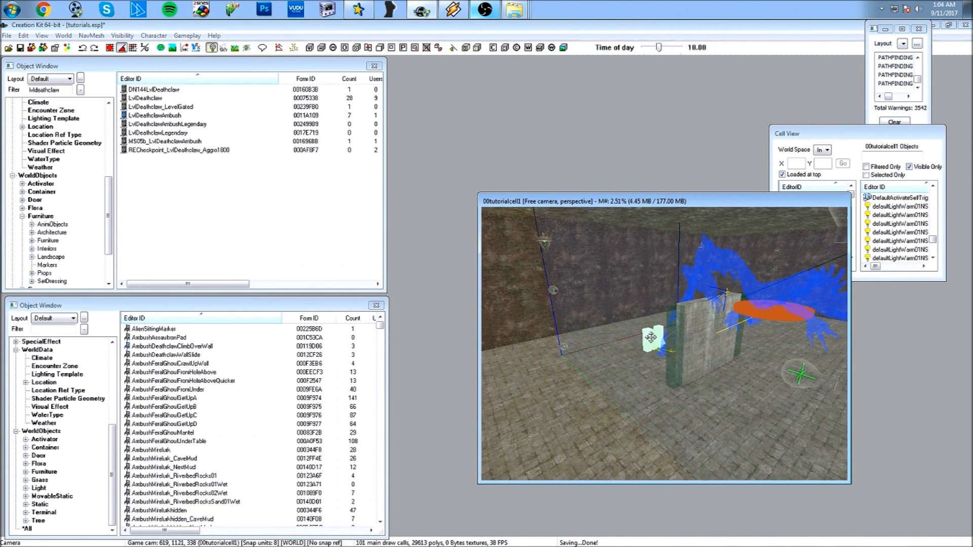
{"action": "middle_click_drag", "start_coordinate": [651, 344], "coordinate": [636, 355]}
{"action": "scroll", "coordinate": [636, 355], "scroll_direction": "up", "scroll_amount": 3}
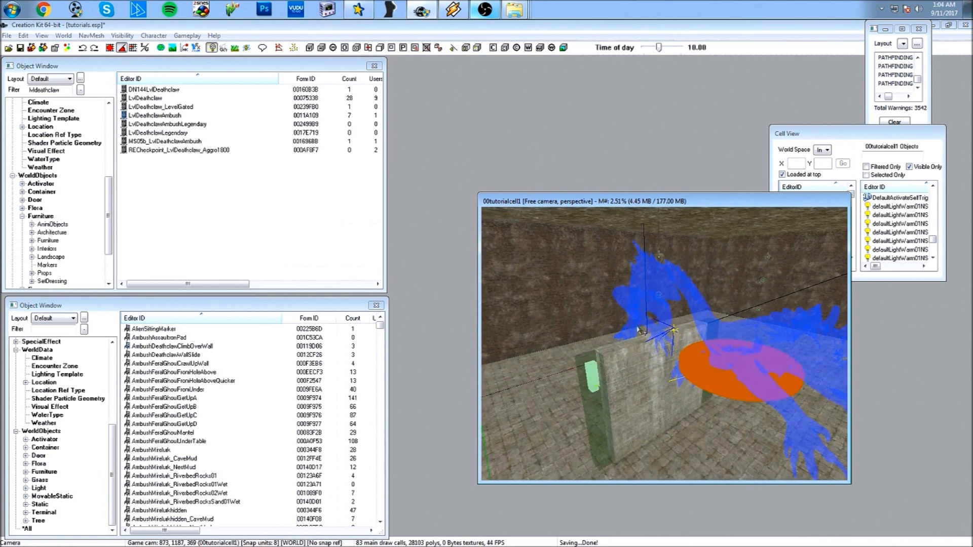
{"action": "middle_click_drag", "start_coordinate": [720, 389], "coordinate": [675, 326]}
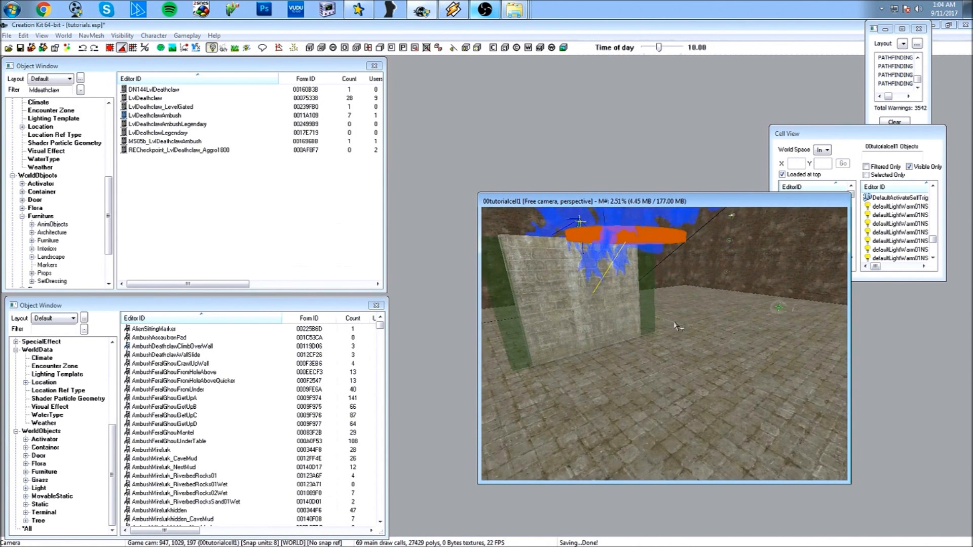
Generate the navmesh for 00tutorialcell1 with the default generation settings, then leave navmesh editing.
{"action": "scroll", "coordinate": [678, 327], "scroll_direction": "down", "scroll_amount": 5}
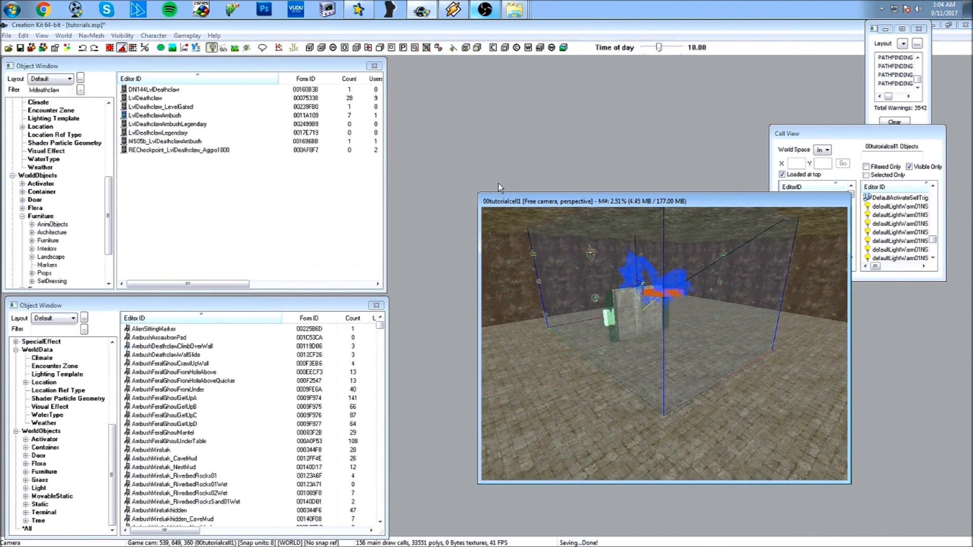
{"action": "left_click", "coordinate": [278, 47]}
{"action": "left_click", "coordinate": [174, 41]}
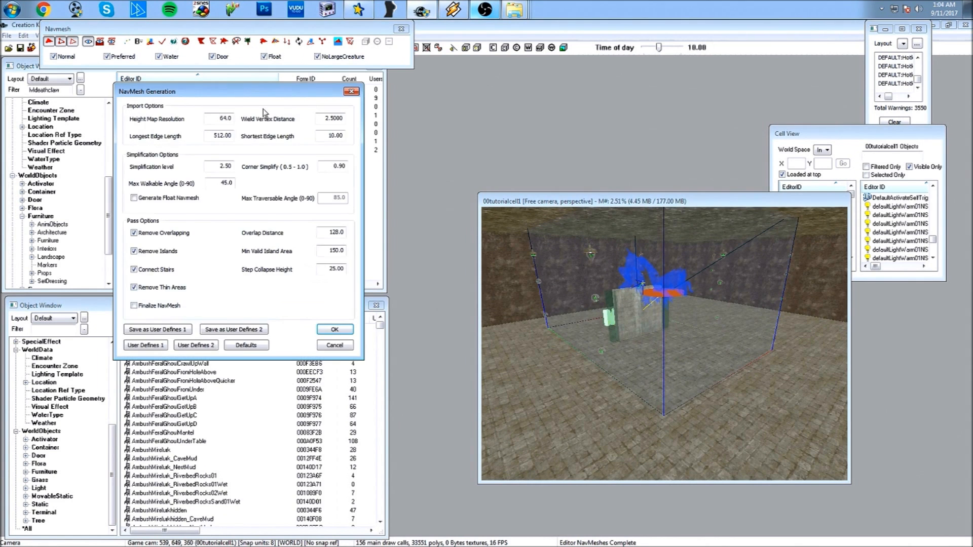
{"action": "left_click", "coordinate": [332, 330]}
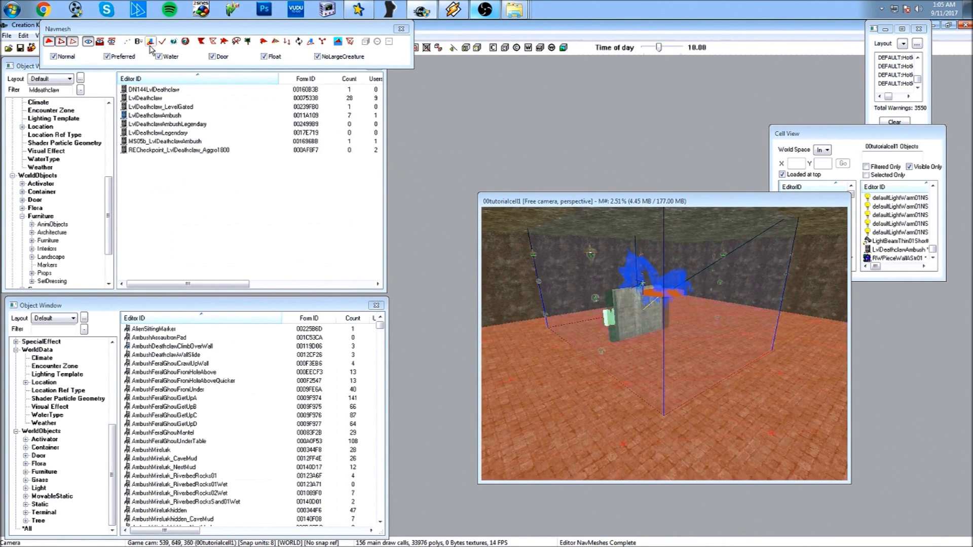
{"action": "left_click", "coordinate": [401, 30]}
{"action": "scroll", "coordinate": [667, 339], "scroll_direction": "down", "scroll_amount": 5}
{"action": "scroll", "coordinate": [665, 336], "scroll_direction": "down", "scroll_amount": 3}
{"action": "middle_click_drag", "start_coordinate": [666, 336], "coordinate": [666, 313]}
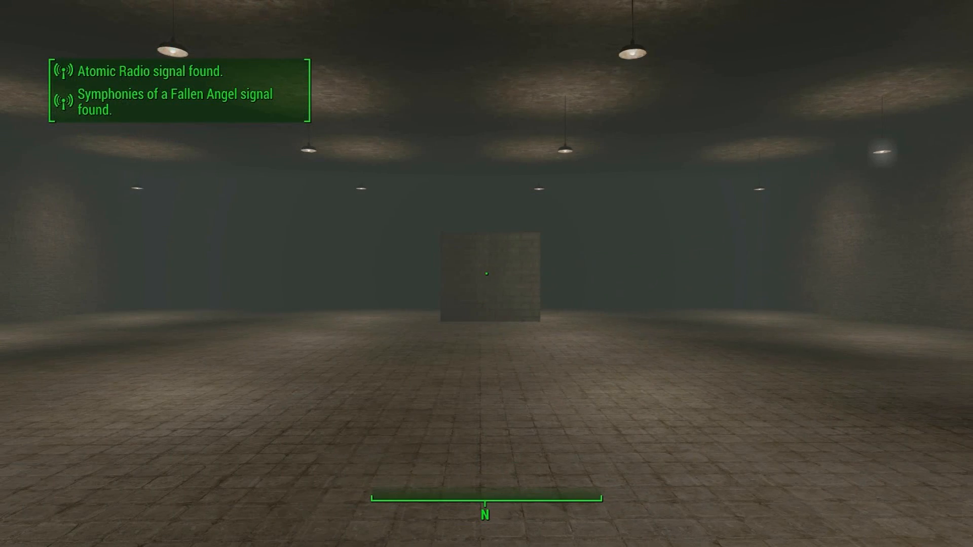
Switch to Fallout 4 and look around the test cell and its freestanding concrete wall from different sides.
{"action": "key", "text": "a"}
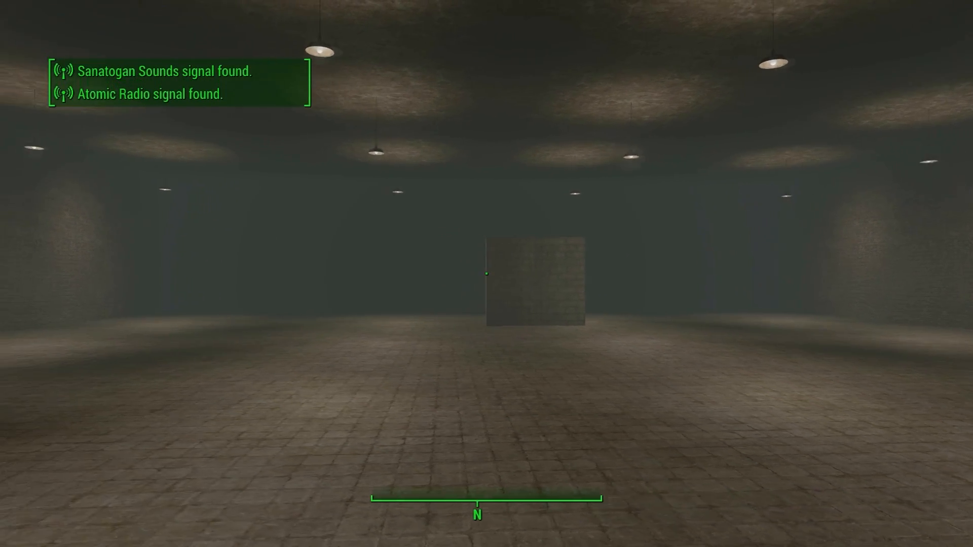
{"action": "key", "text": "w"}
{"action": "key", "text": "a"}
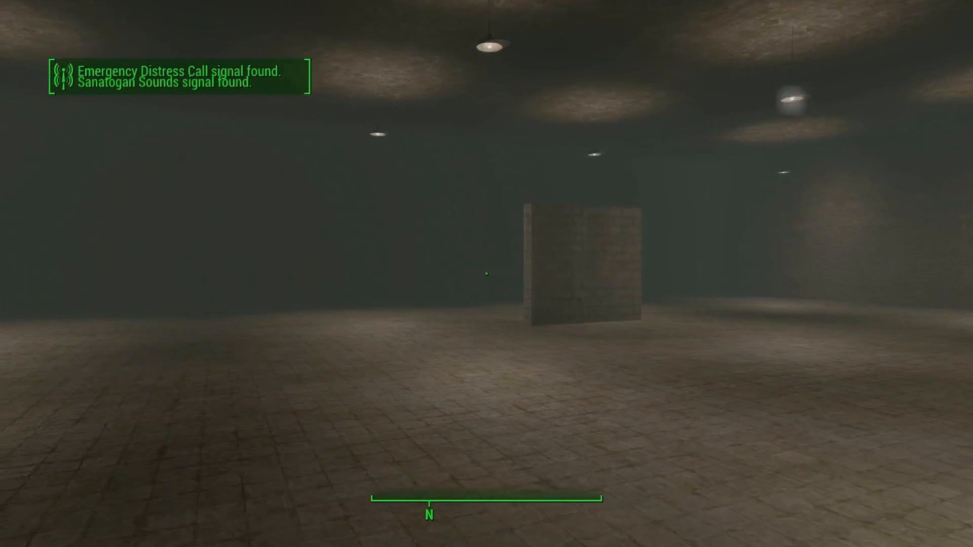
{"action": "key", "text": "w"}
{"action": "key", "text": "a"}
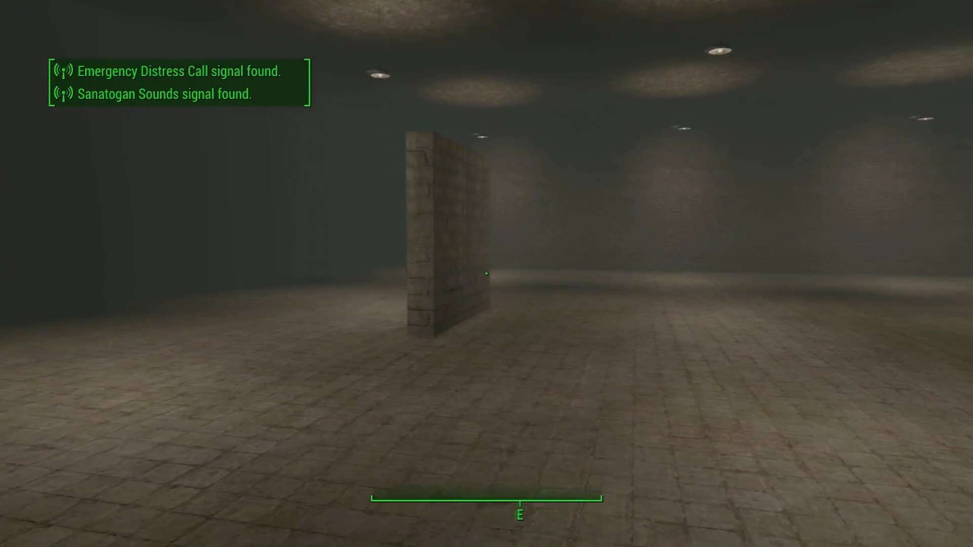
{"action": "key", "text": "a"}
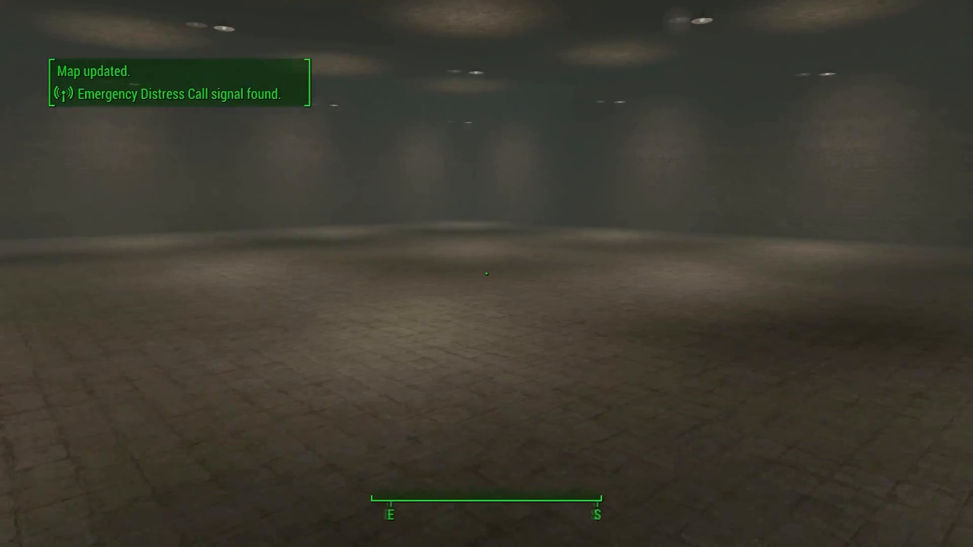
{"action": "key", "text": "w"}
{"action": "key", "text": "shift+w"}
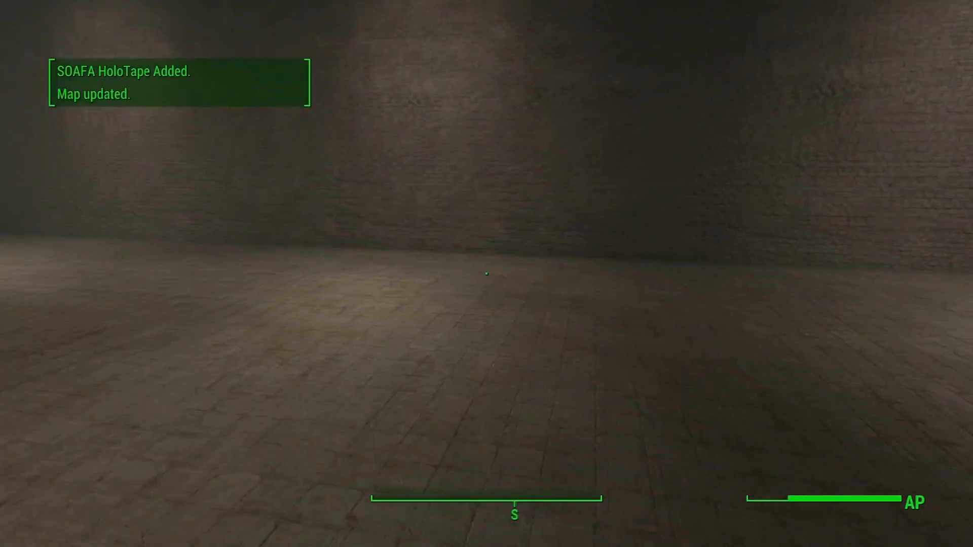
{"action": "key", "text": "d"}
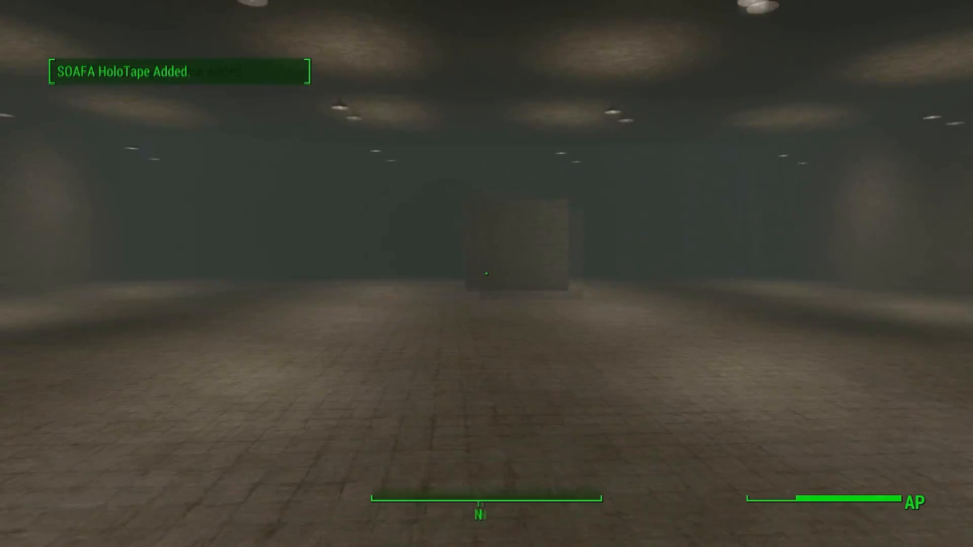
{"action": "key", "text": "d"}
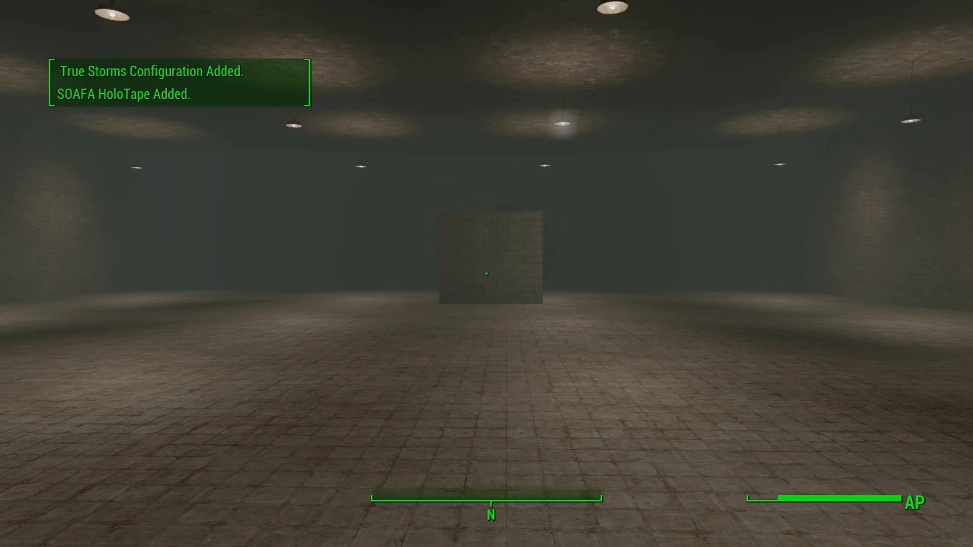
Test the deathclaw ambush by walking toward the concrete wall through the trigger volume and watching the creature.
{"action": "key", "text": "w"}
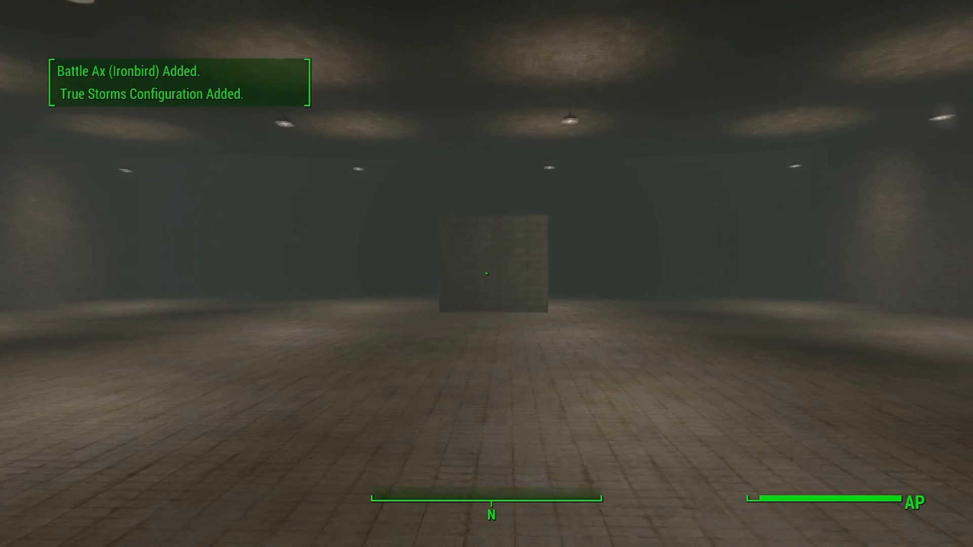
{"action": "key", "text": "w"}
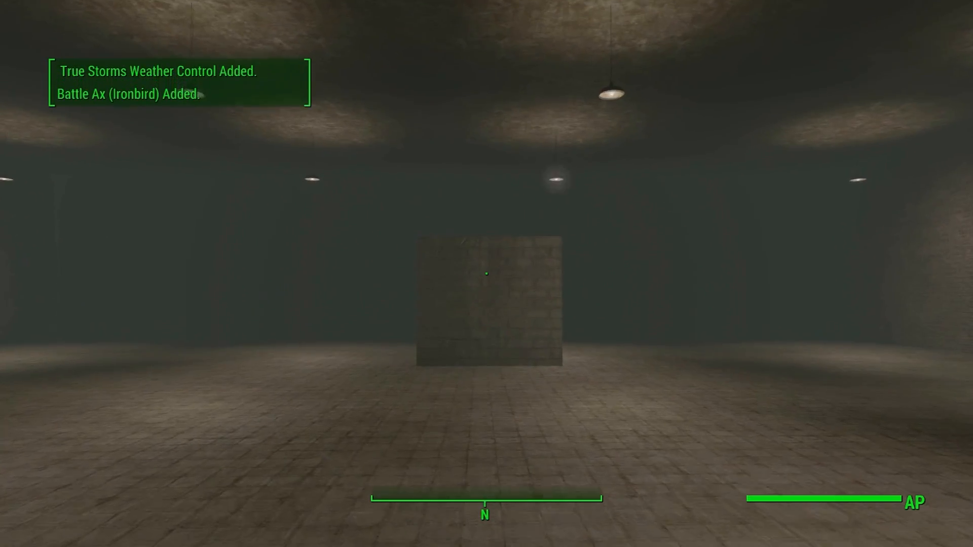
{"action": "key", "text": "w"}
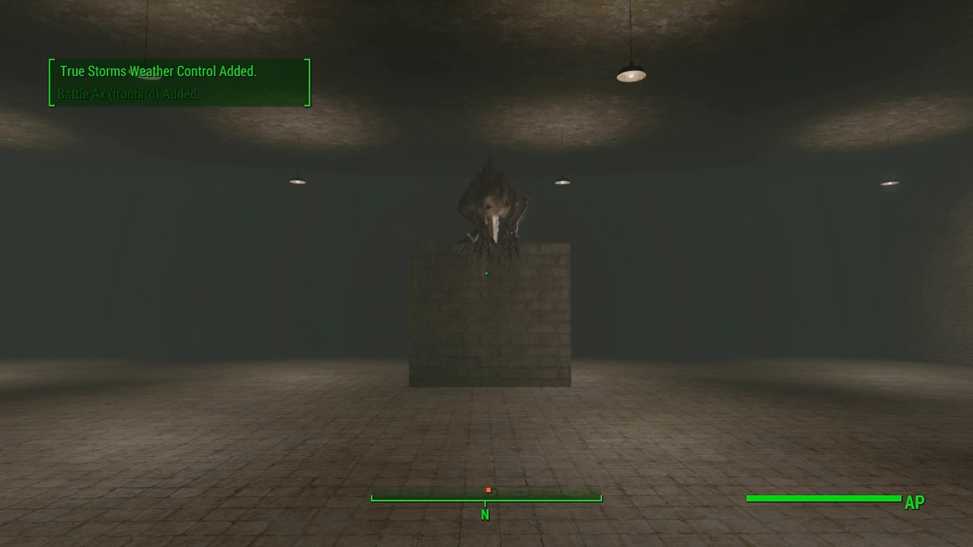
{"action": "key", "text": "s"}
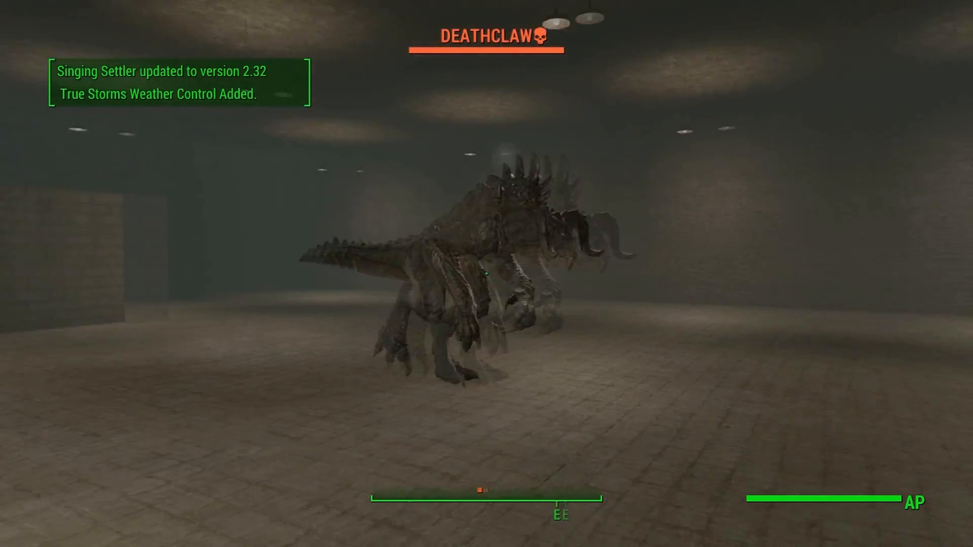
{"action": "key", "text": "s"}
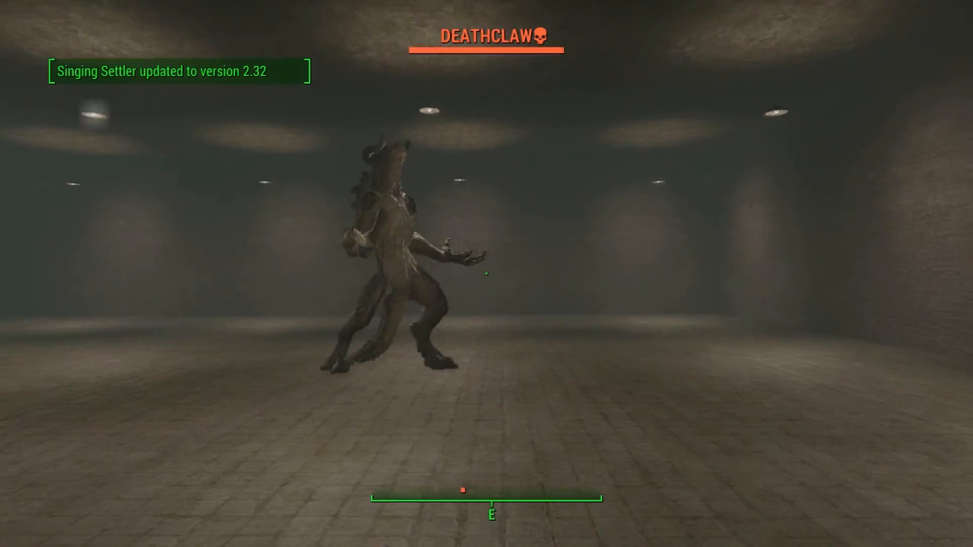
{"action": "key", "text": "w"}
{"action": "key", "text": "w"}
{"action": "key", "text": "a"}
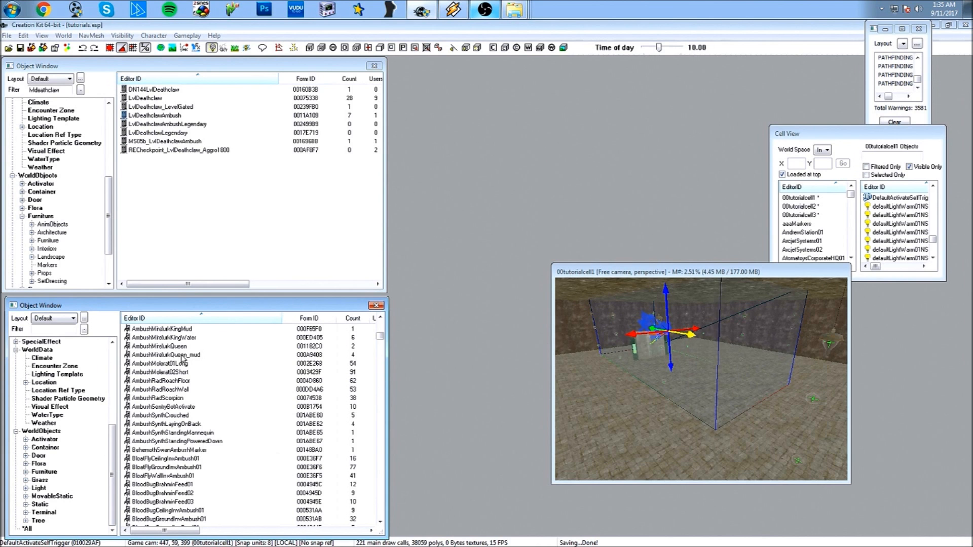
Switch back to the Creation Kit and browse the furniture list for other creature ambush markers.
{"action": "scroll", "coordinate": [182, 360], "scroll_direction": "down", "scroll_amount": 3}
{"action": "scroll", "coordinate": [181, 361], "scroll_direction": "down", "scroll_amount": 6}
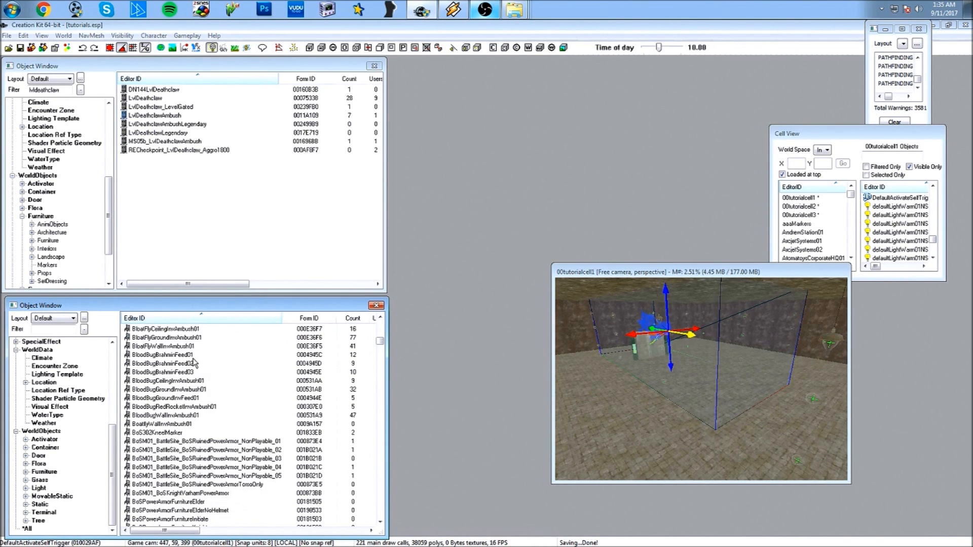
{"action": "scroll", "coordinate": [185, 355], "scroll_direction": "down", "scroll_amount": 3}
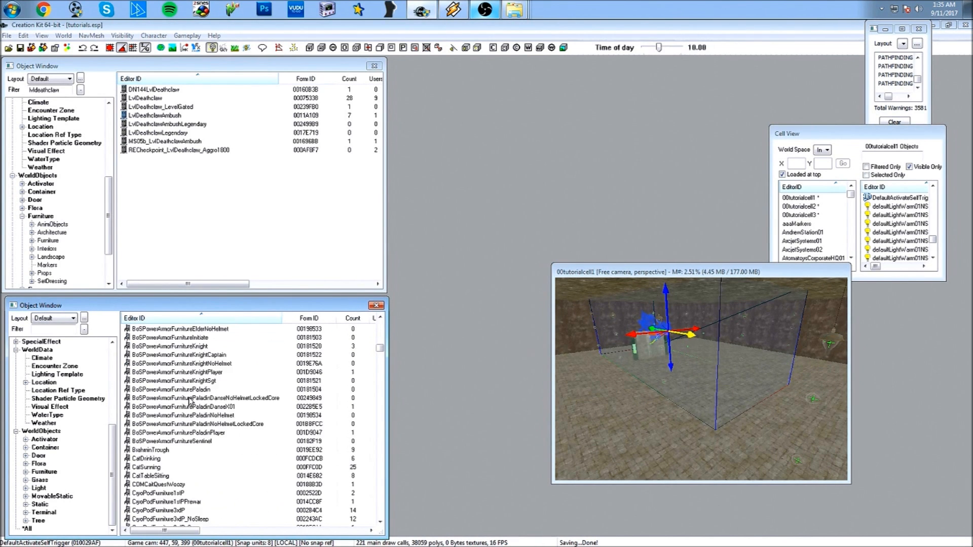
{"action": "scroll", "coordinate": [191, 402], "scroll_direction": "up", "scroll_amount": 12}
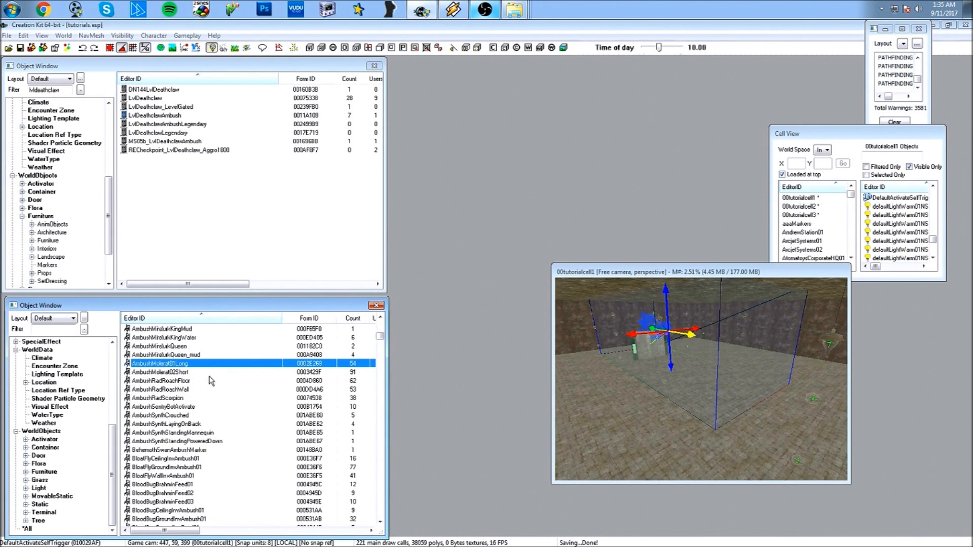
{"action": "scroll", "coordinate": [260, 353], "scroll_direction": "up", "scroll_amount": 8}
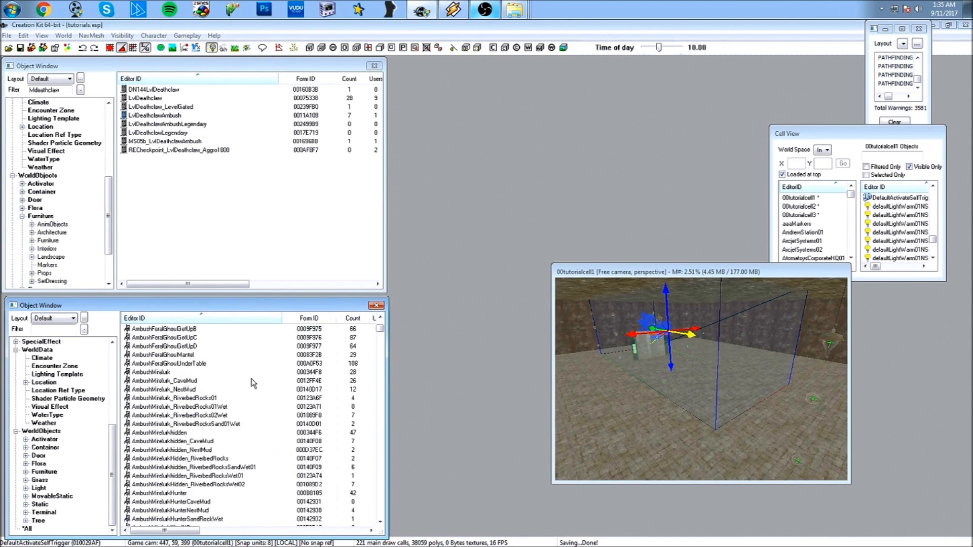
{"action": "scroll", "coordinate": [253, 383], "scroll_direction": "up", "scroll_amount": 1}
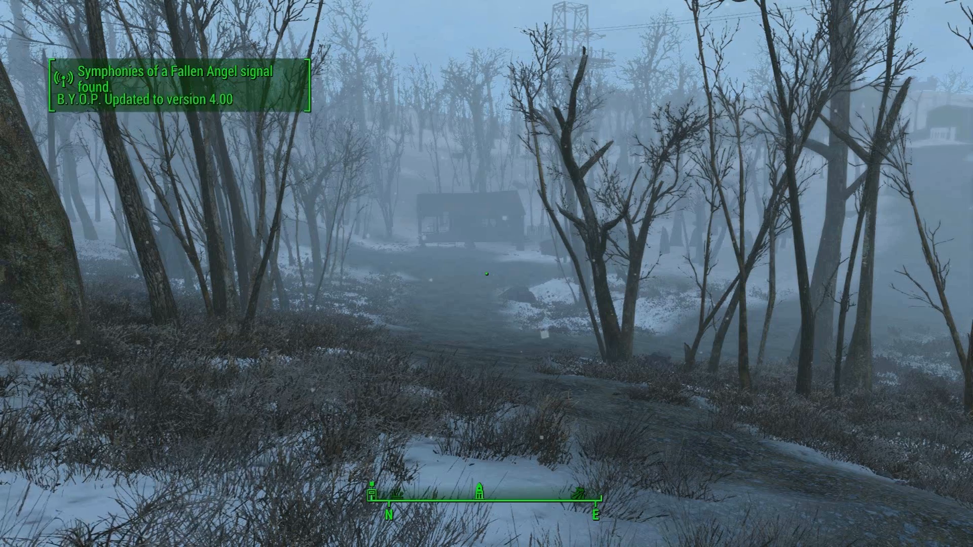
Switch to Fallout 4 and approach the green house in the snowy woods to test the feral ghoul ambush.
{"action": "key", "text": "w"}
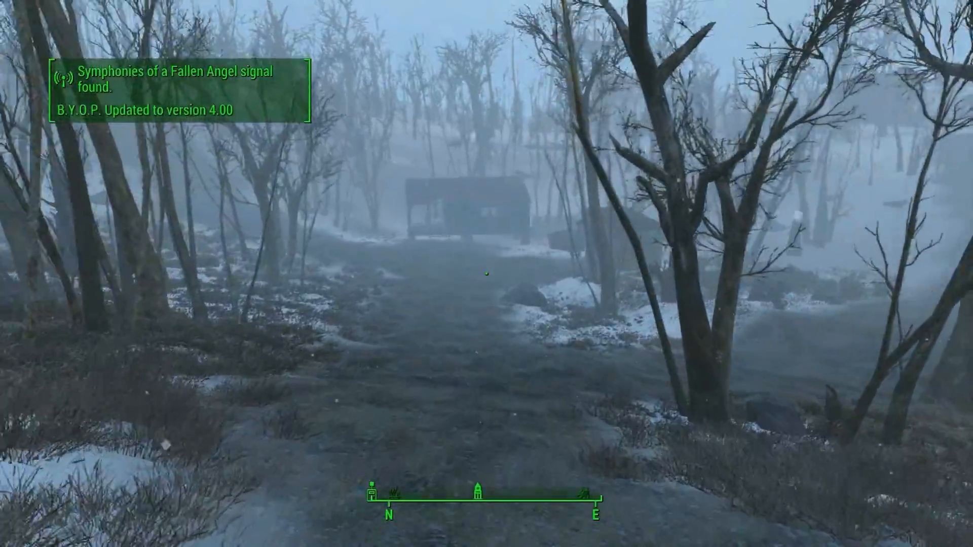
{"action": "key", "text": "w"}
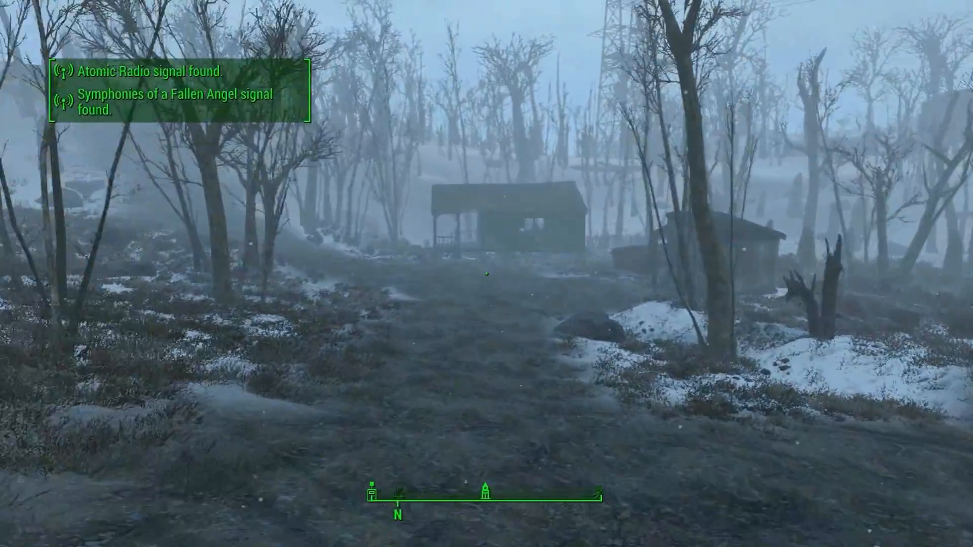
{"action": "key", "text": "w"}
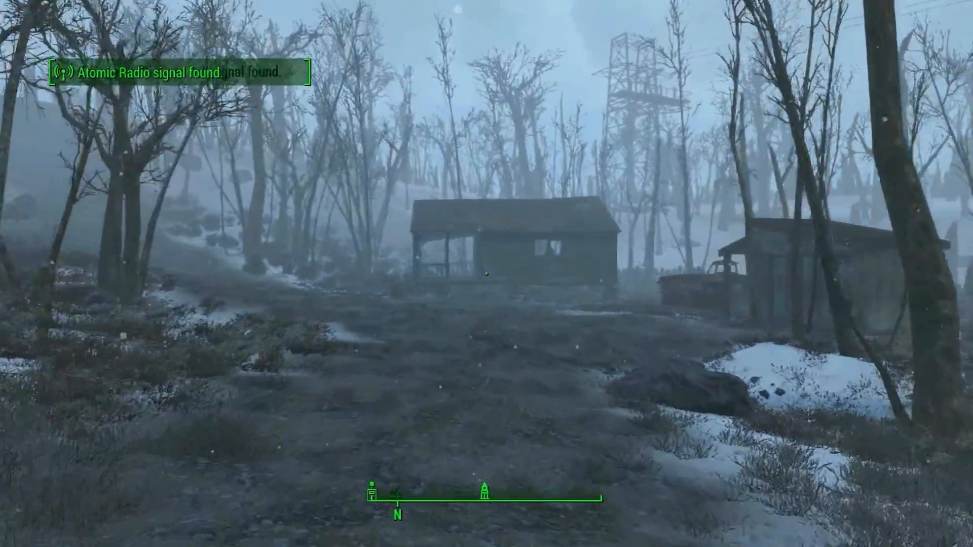
{"action": "key", "text": "w"}
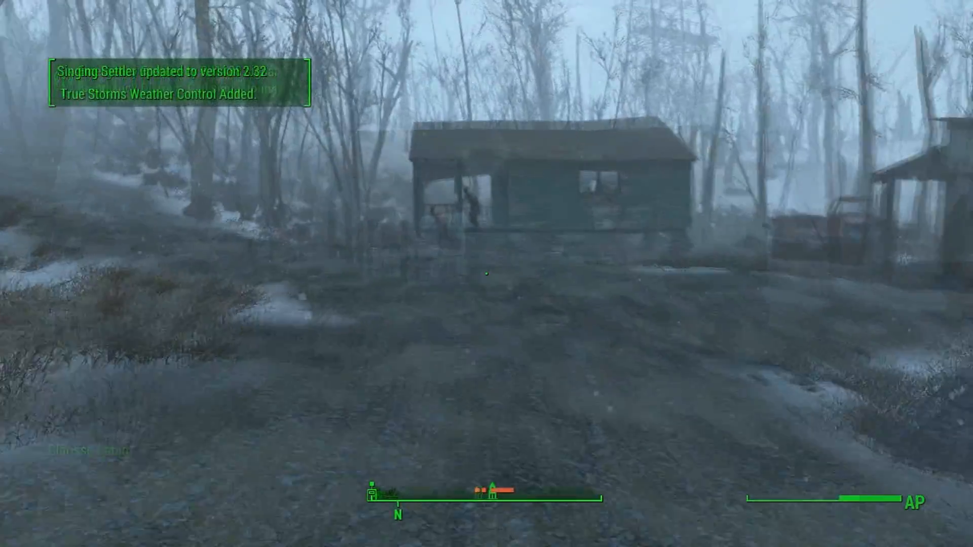
{"action": "key", "text": "w"}
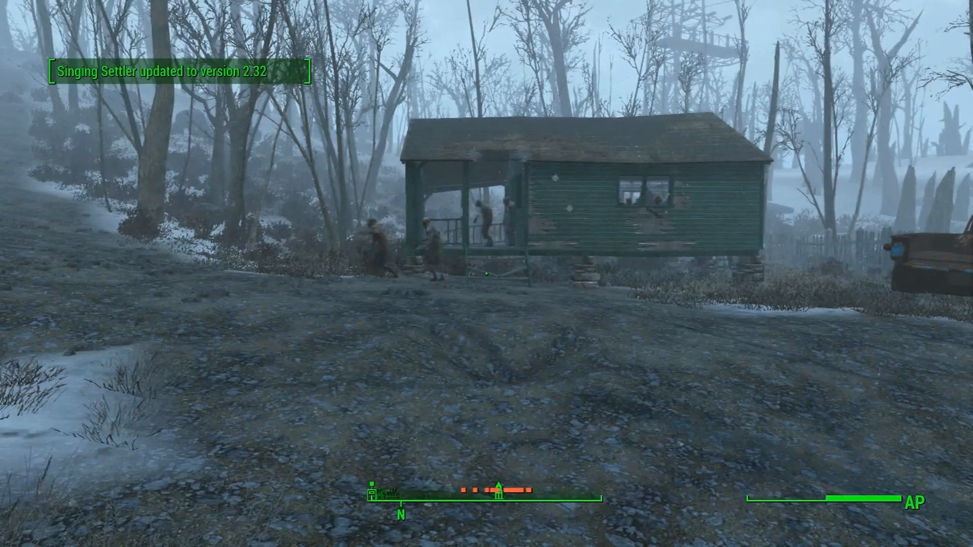
{"action": "key", "text": "w"}
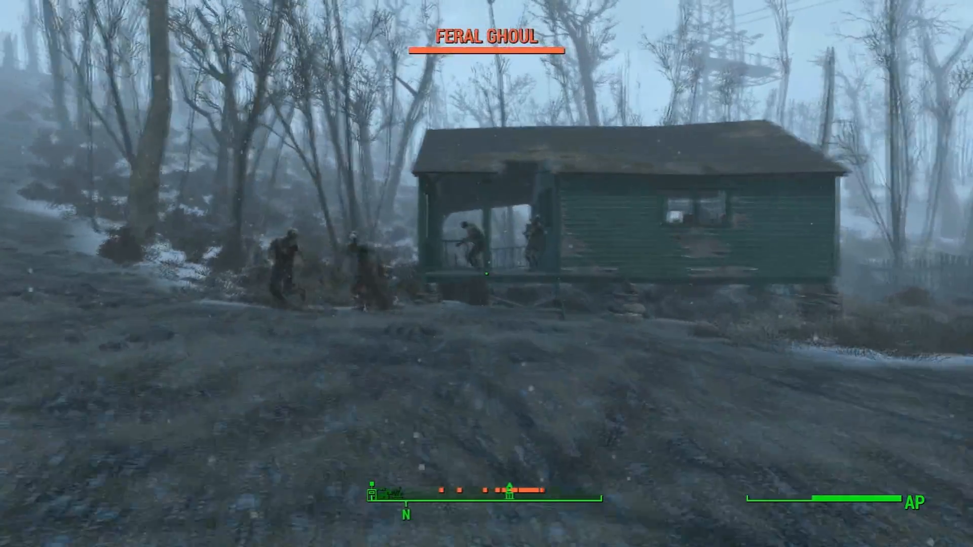